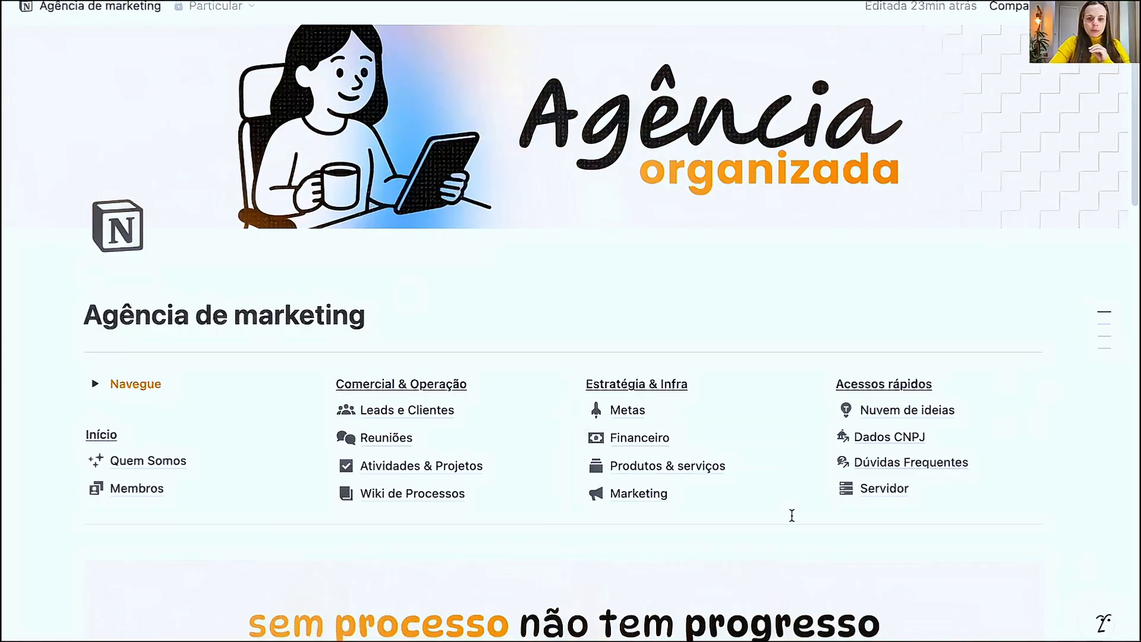
- Open the [comercial] Leads & Clientes database from the Servidor page
left_click(885, 490)
scroll(252, 392, "down", 2)
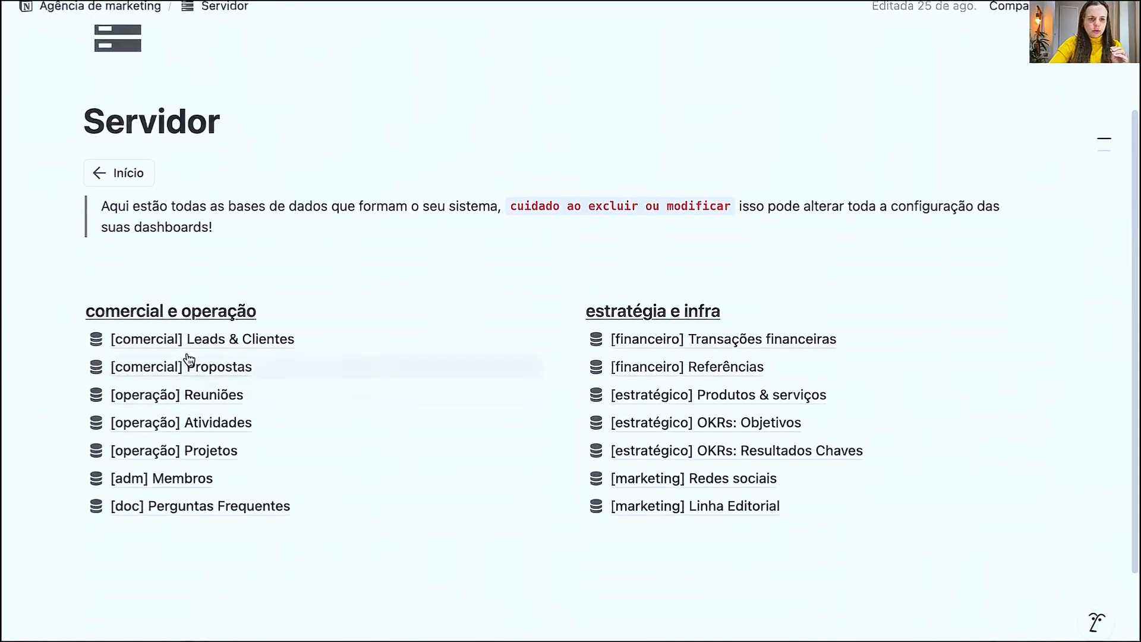
mouse_move(181, 346)
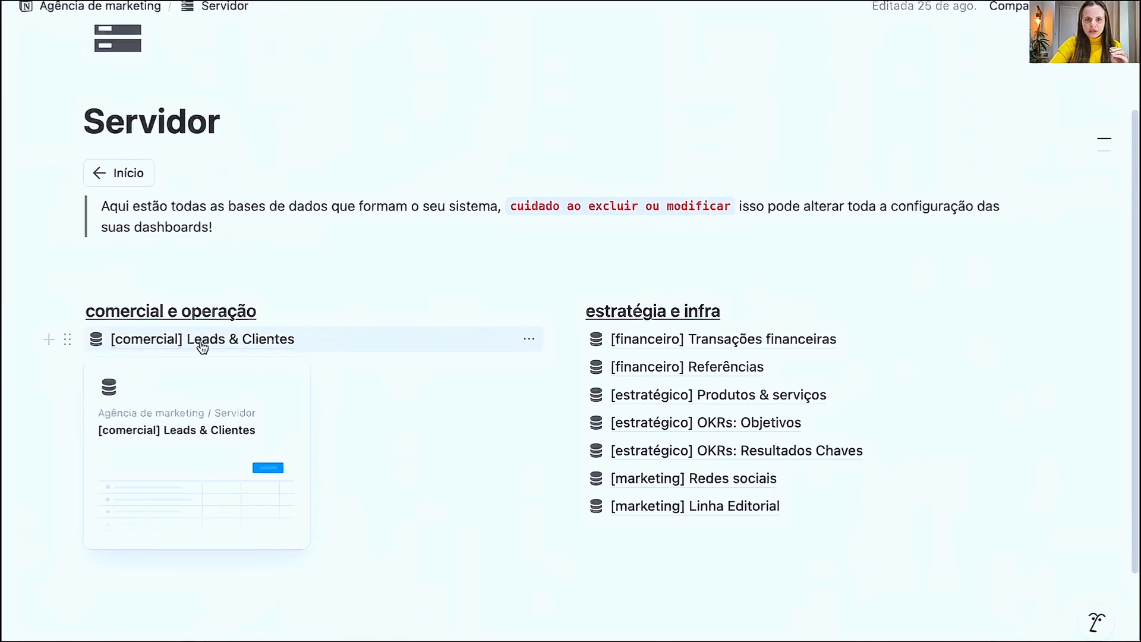
left_click(202, 343)
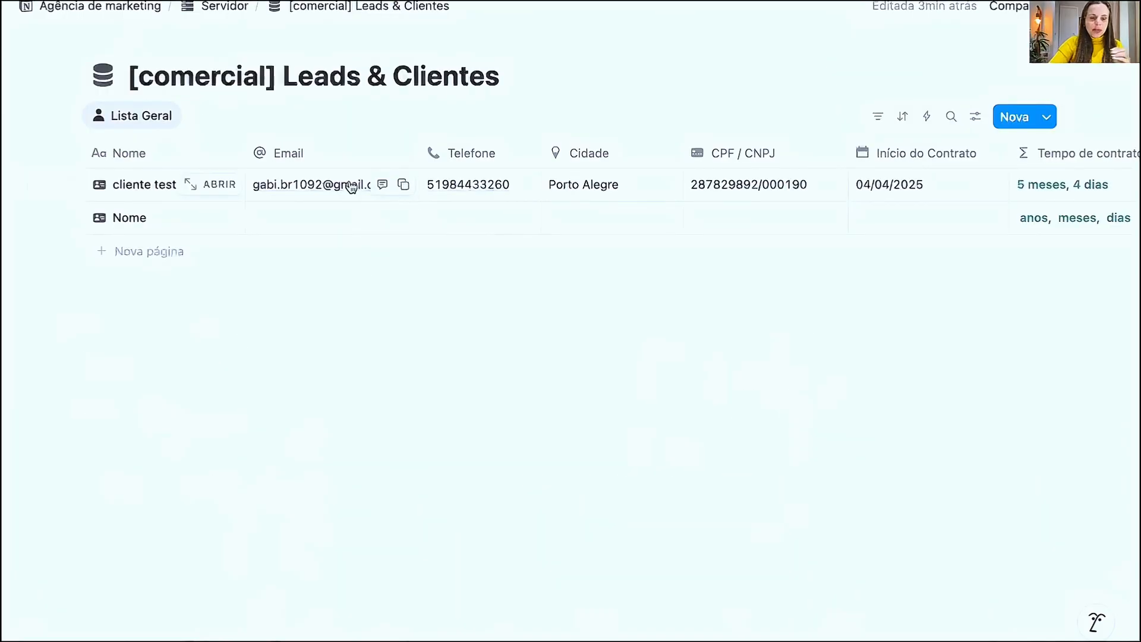
- Look across the columns of the client table and open the cliente teste record
scroll(540, 222, "right", 10)
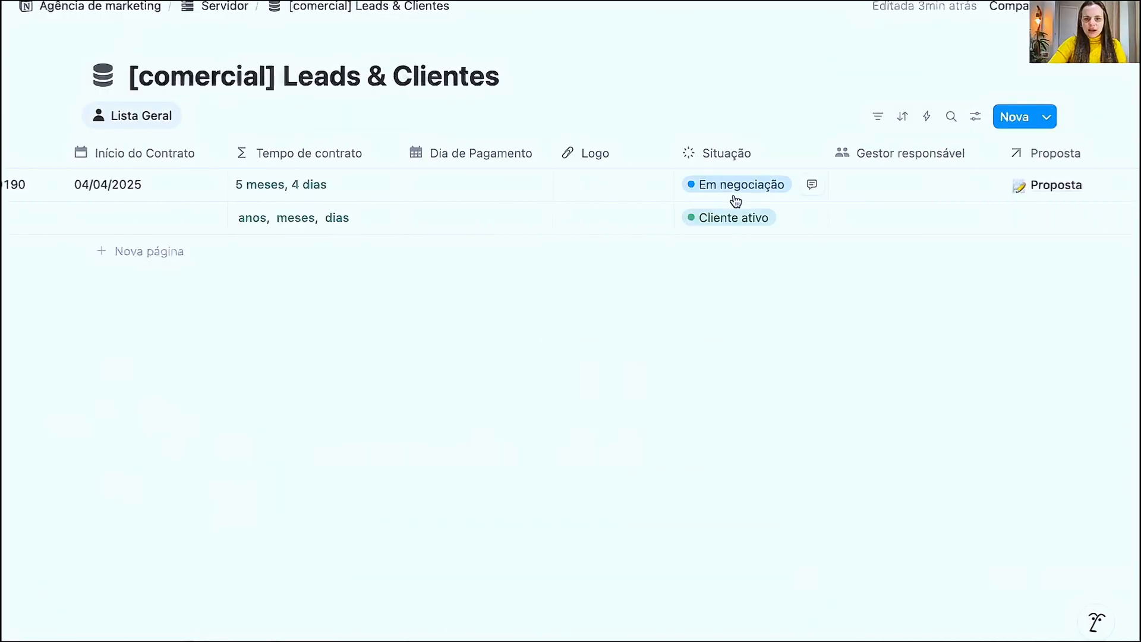
scroll(757, 199, "right", 8)
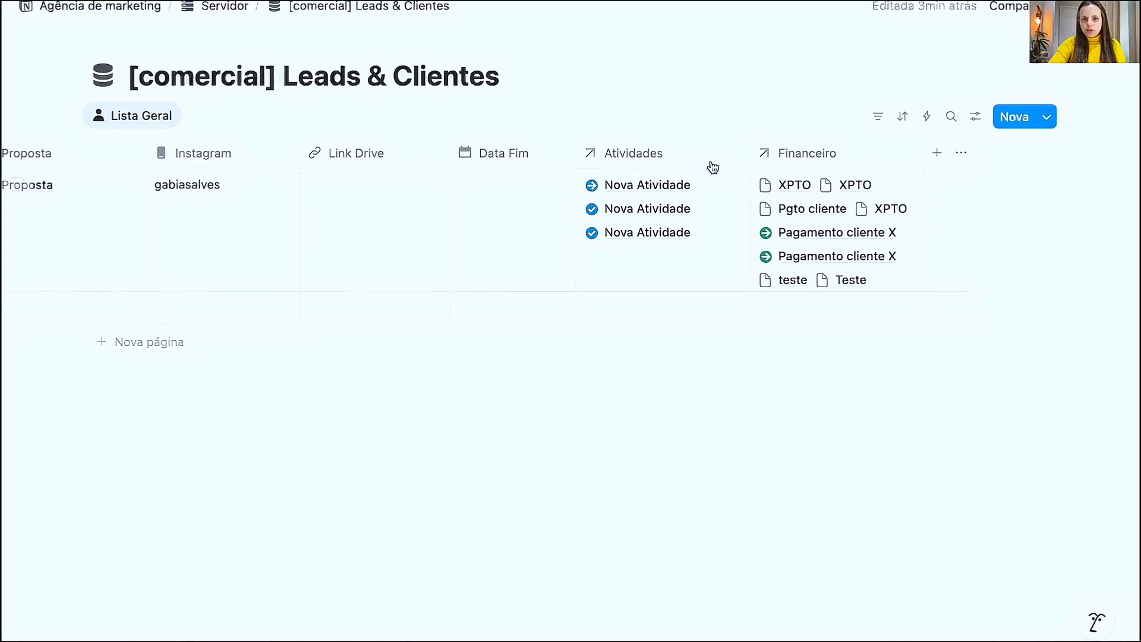
scroll(470, 176, "left", 15)
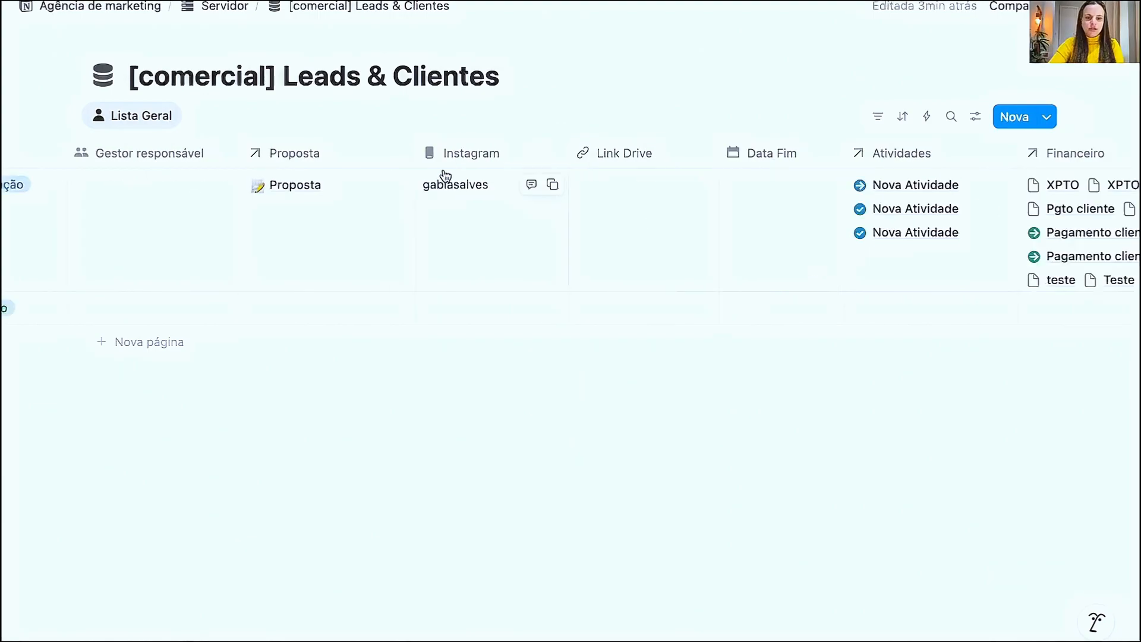
left_click(212, 186)
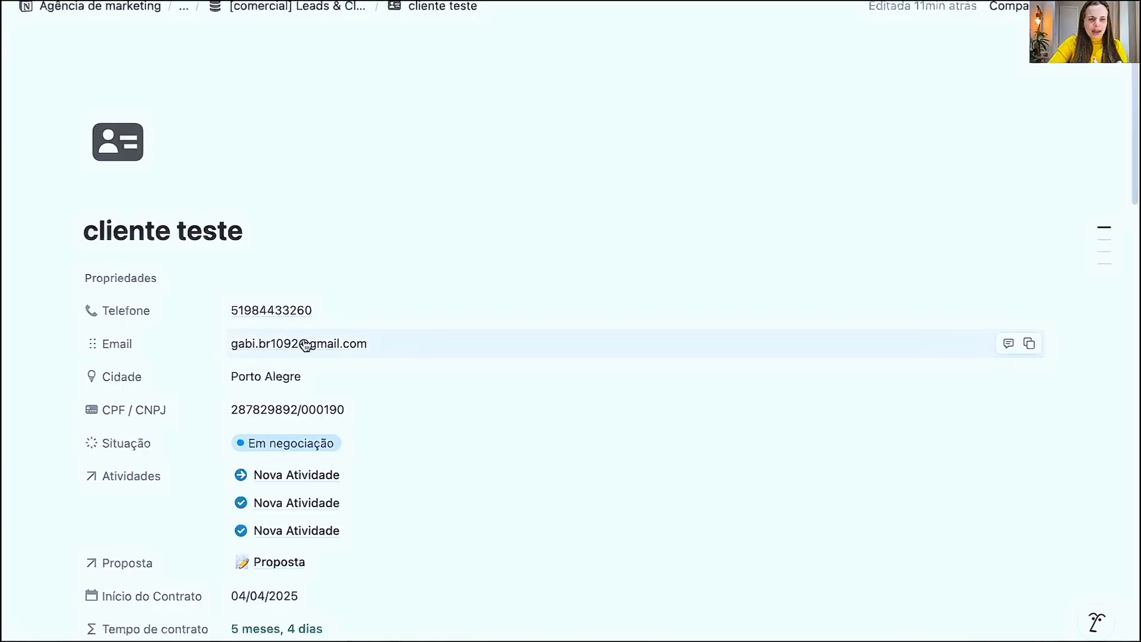
- Examine the cliente teste page's properties, from the contact fields down to Financeiro
scroll(300, 345, "down", 5)
scroll(310, 347, "down", 5)
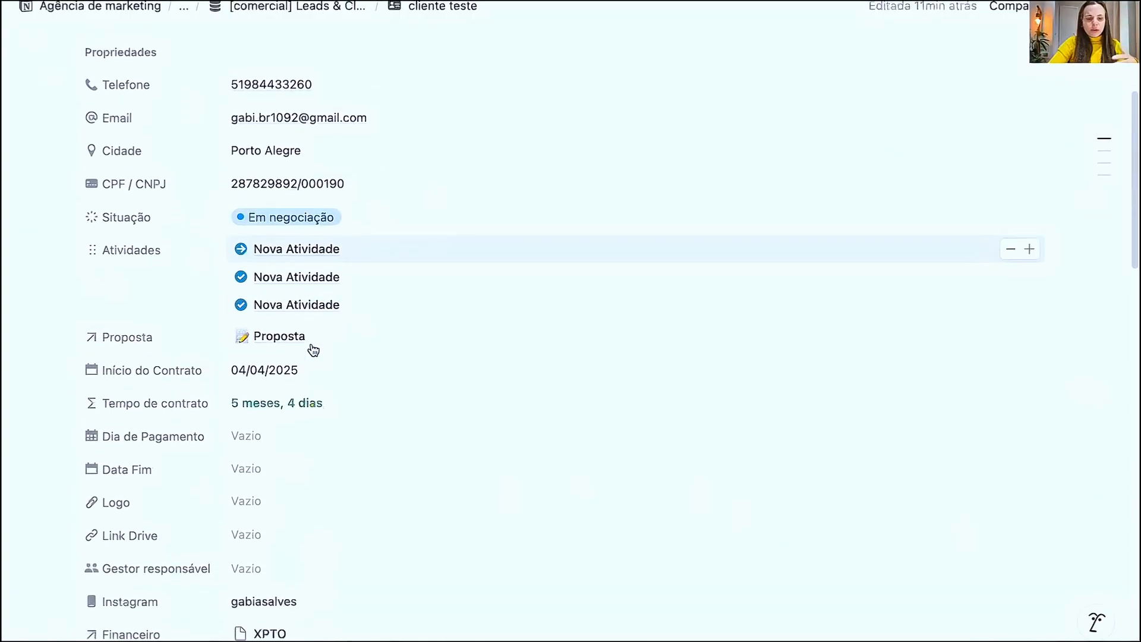
scroll(224, 293, "up", 6)
scroll(219, 292, "down", 3)
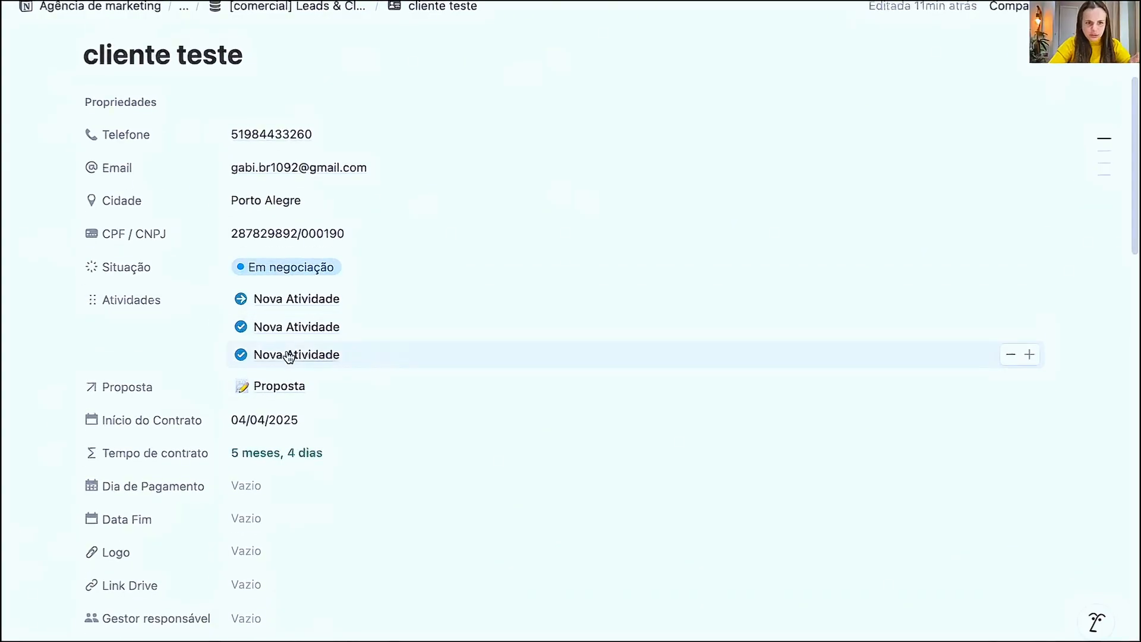
scroll(276, 365, "down", 1)
scroll(279, 366, "down", 5)
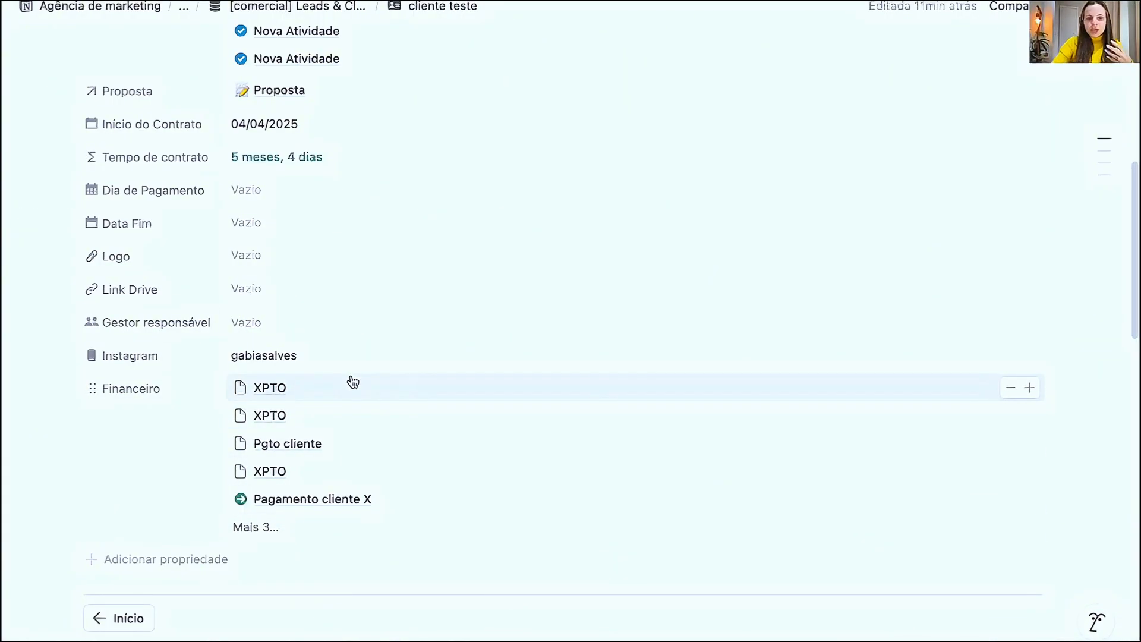
scroll(353, 382, "up", 10)
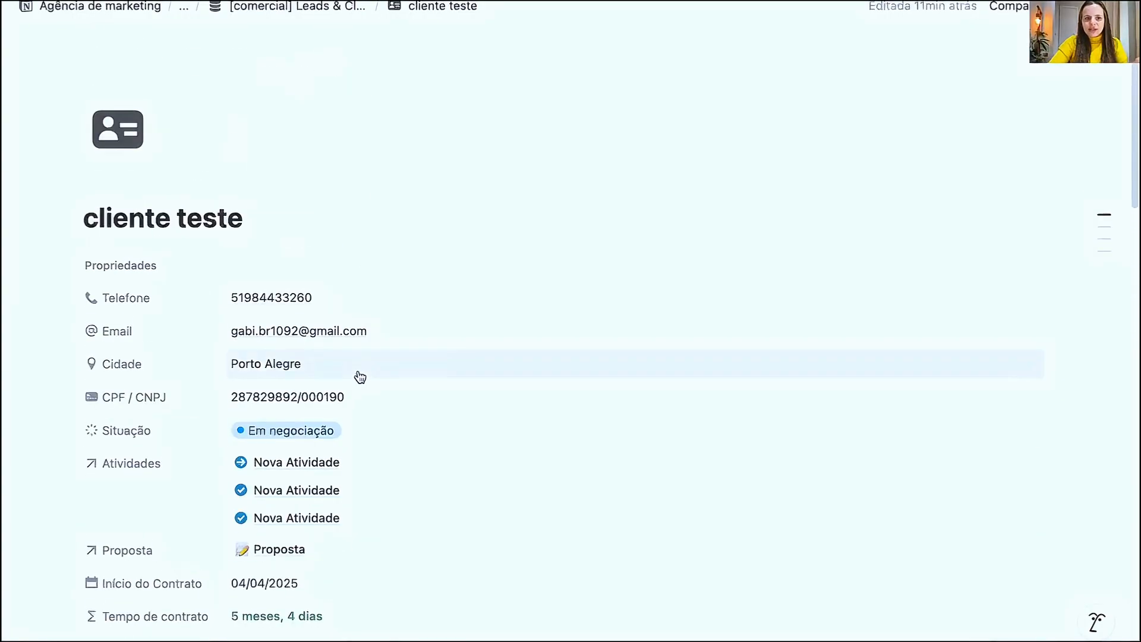
scroll(360, 377, "up", 1)
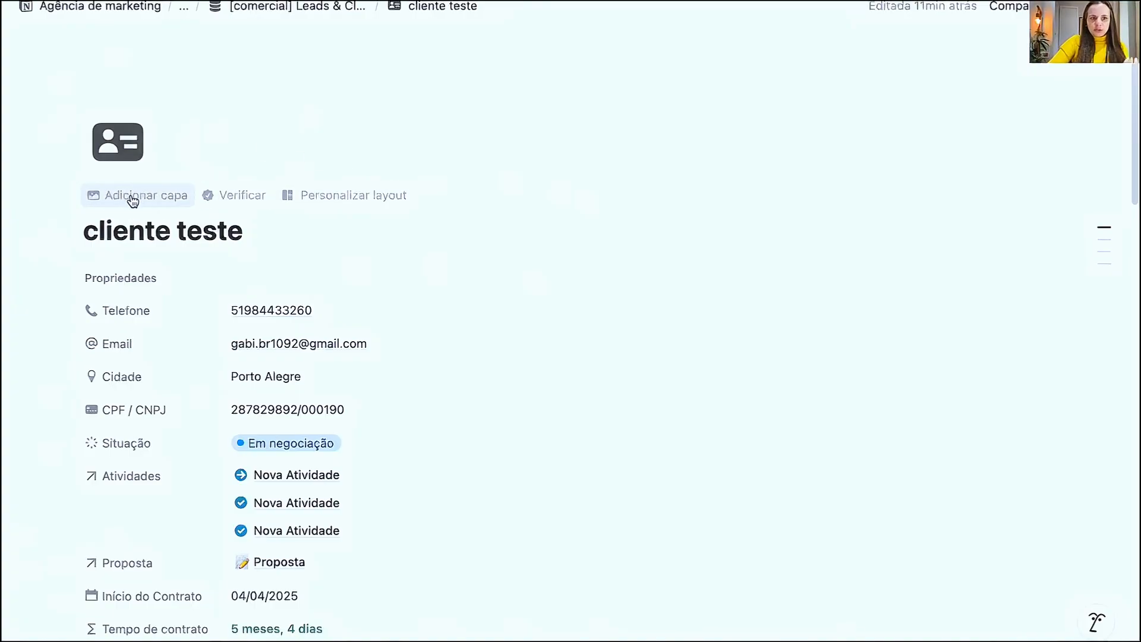
- Open layout customization for the cliente teste page and show its page settings
left_click(333, 199)
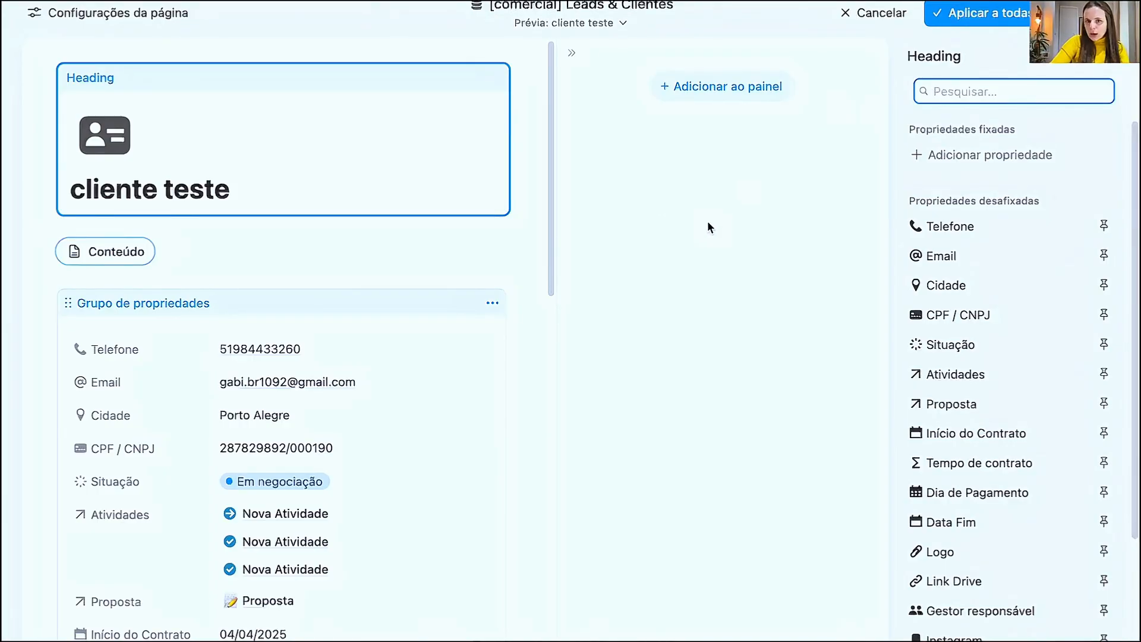
left_click(92, 22)
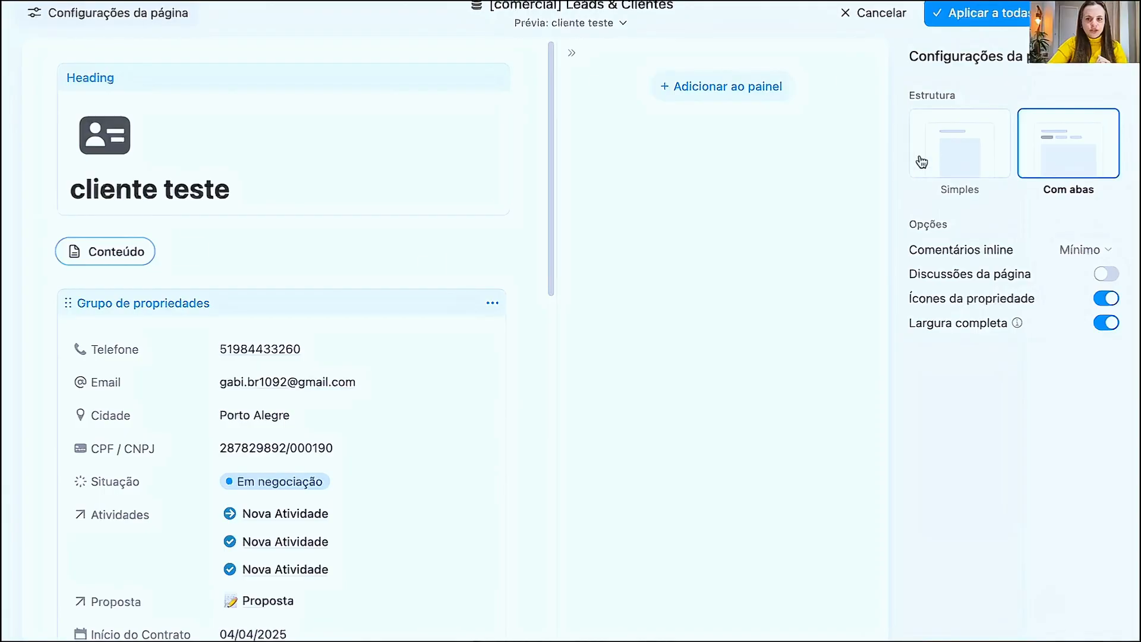
- Compare the Simples and Com abas page structures, ending with Com abas selected
left_click(943, 148)
left_click(1063, 142)
left_click(950, 154)
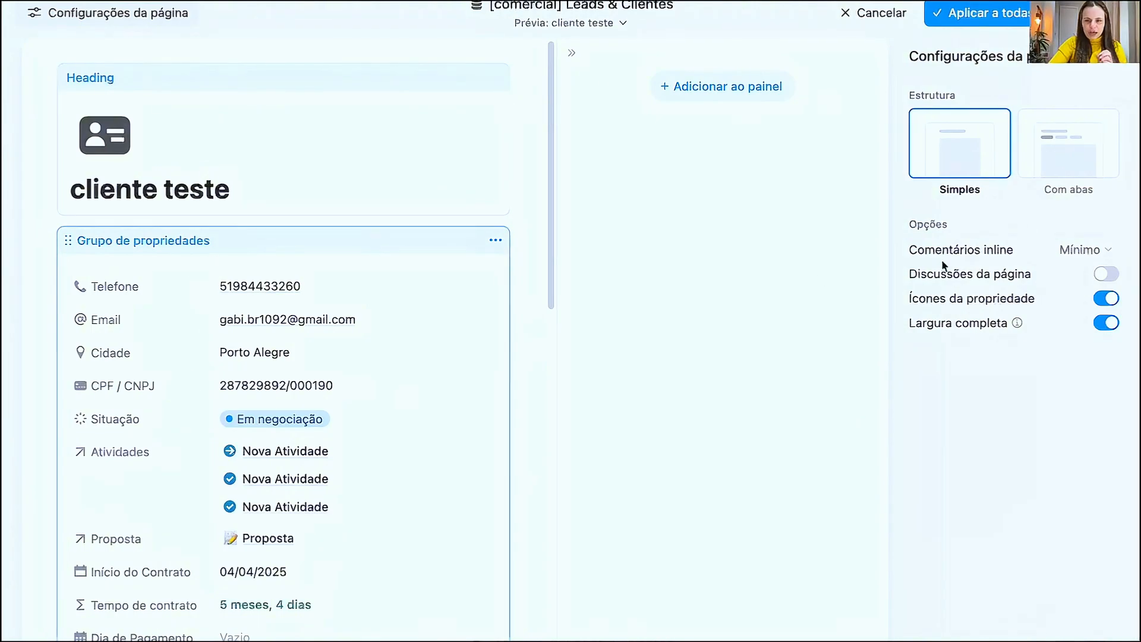
left_click(1060, 158)
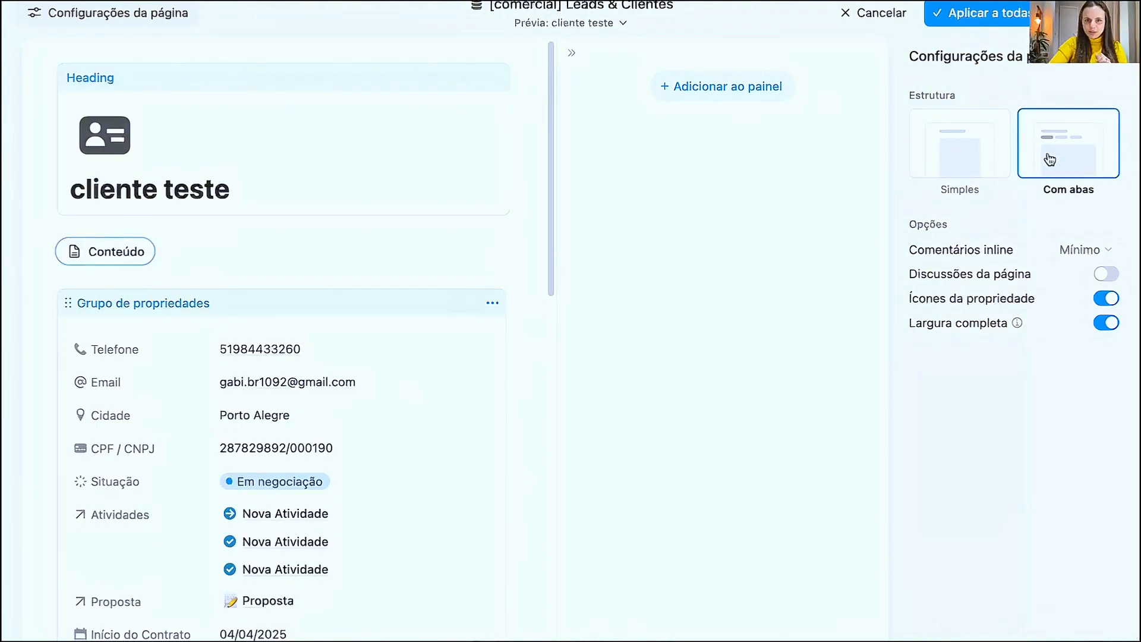
mouse_move(206, 261)
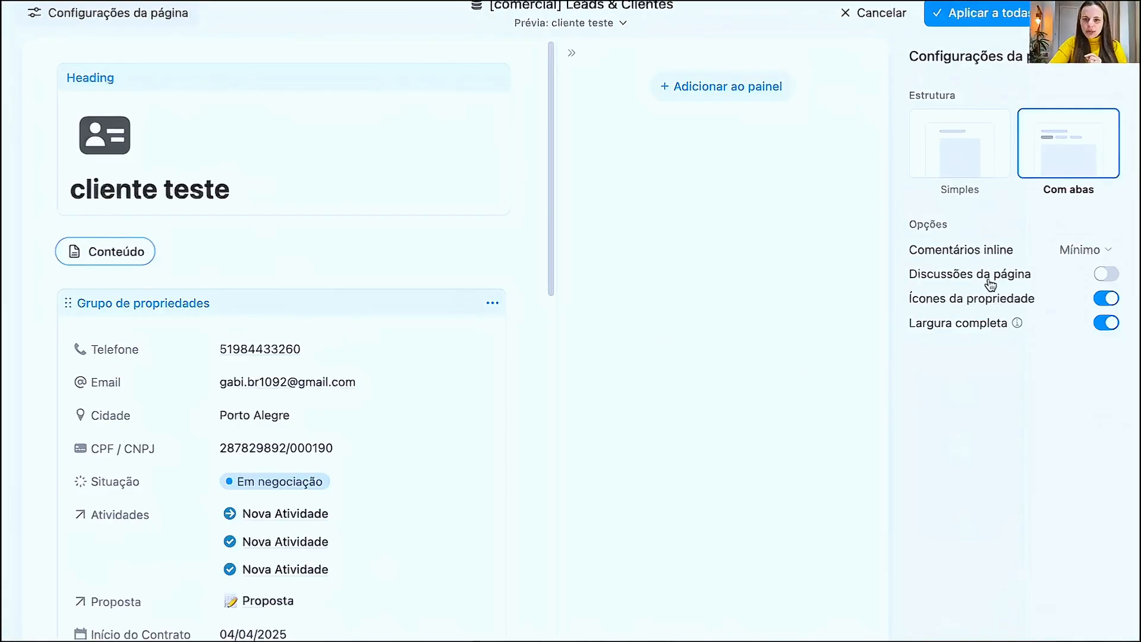
- Enable Discussões da página to preview the comments section in the layout, and disable it again
left_click(1105, 273)
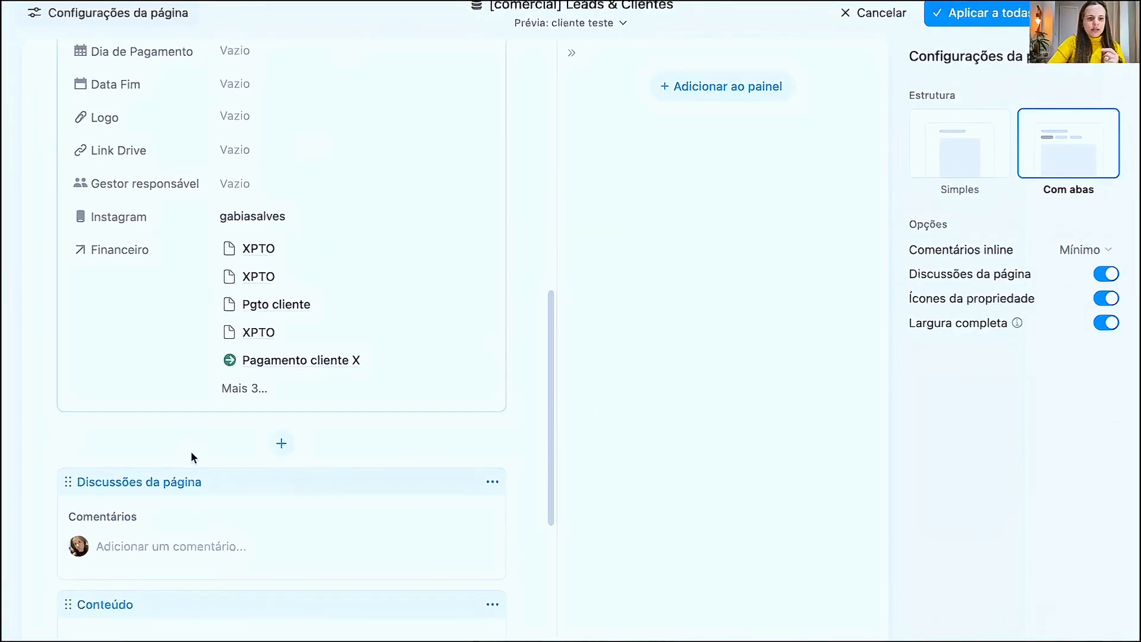
scroll(262, 430, "up", 6)
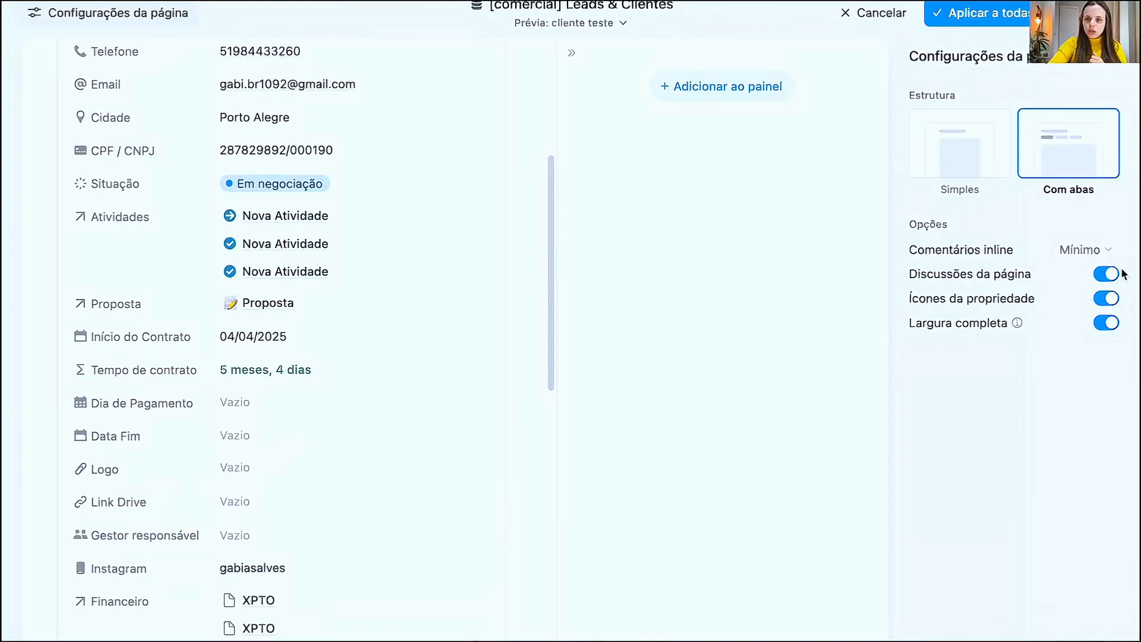
left_click(1099, 275)
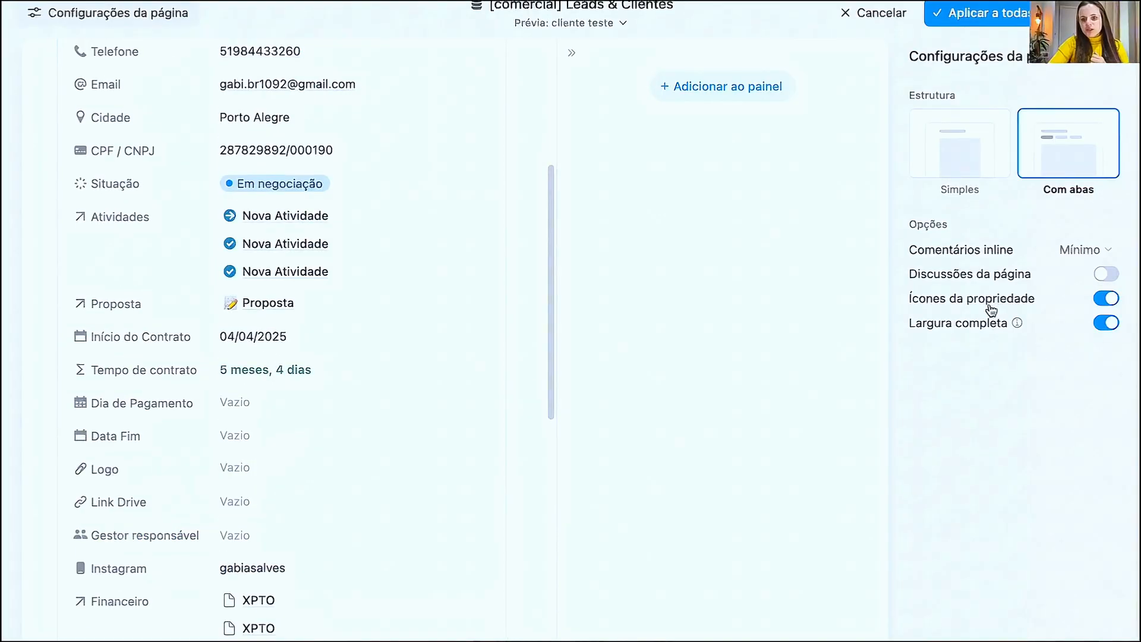
- Switch Ícones da propriedade and Largura completa off and back on to compare their effect on the layout
left_click(1107, 299)
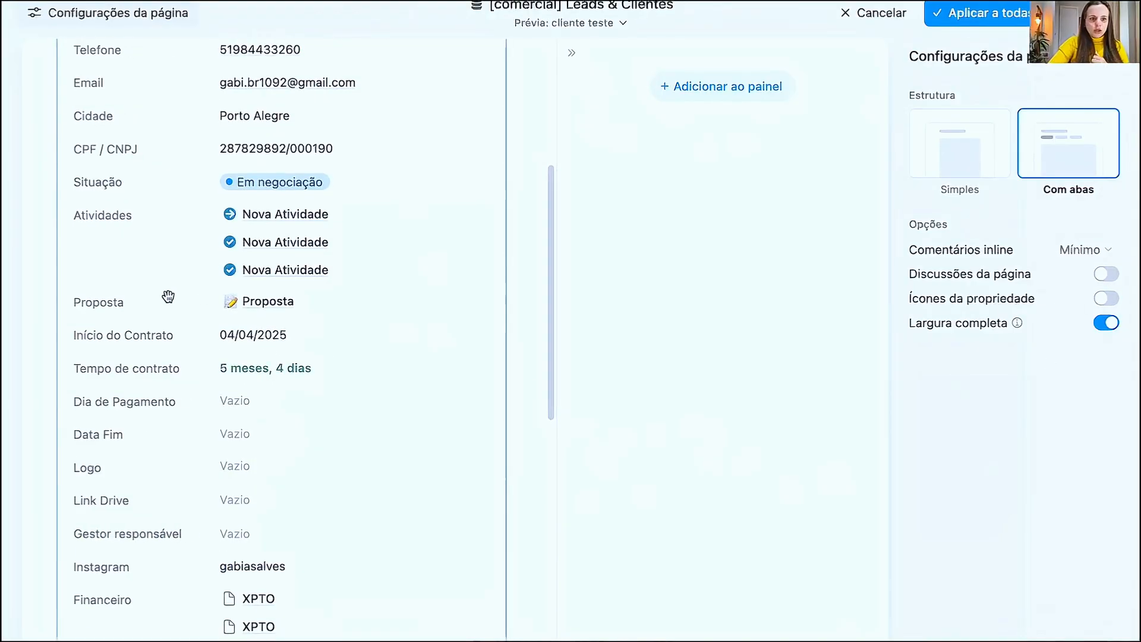
left_click(1107, 302)
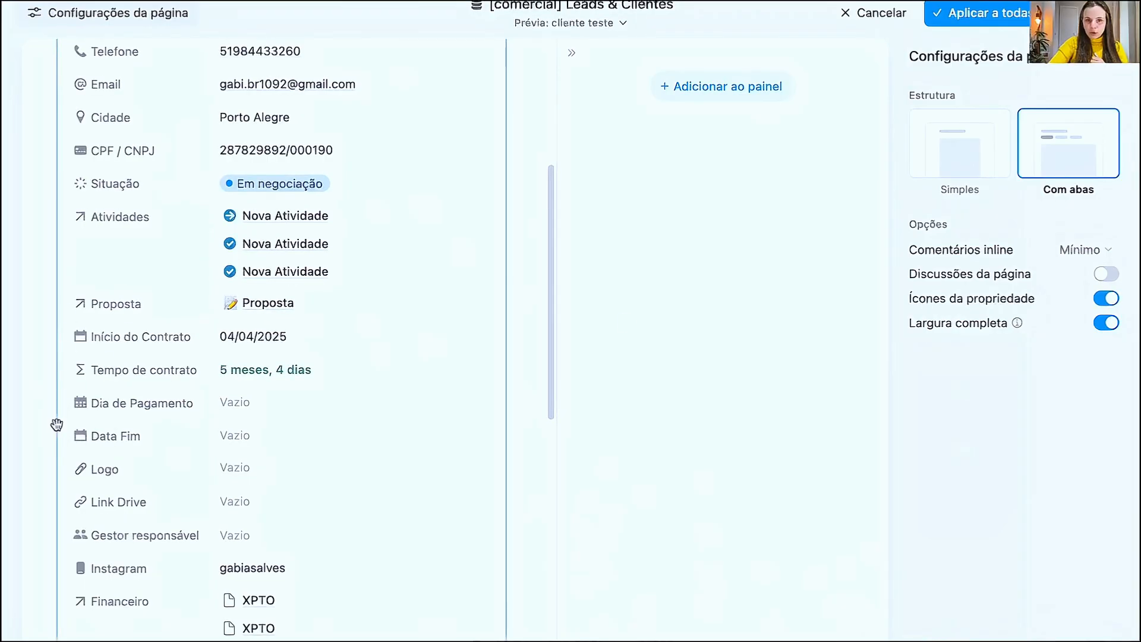
left_click(1103, 323)
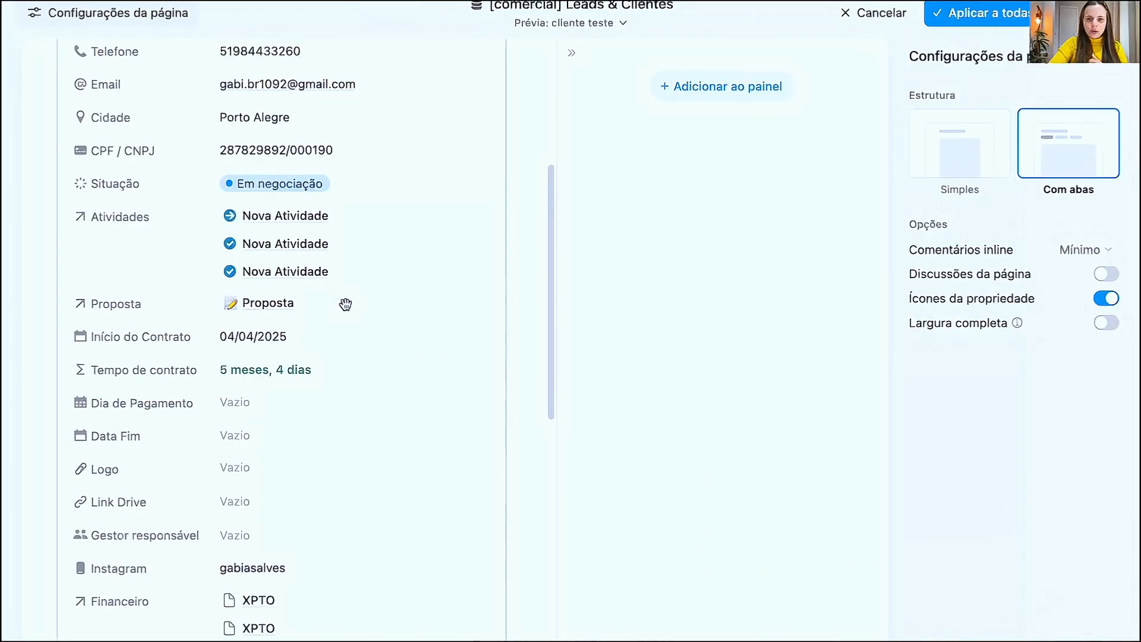
left_click(1114, 326)
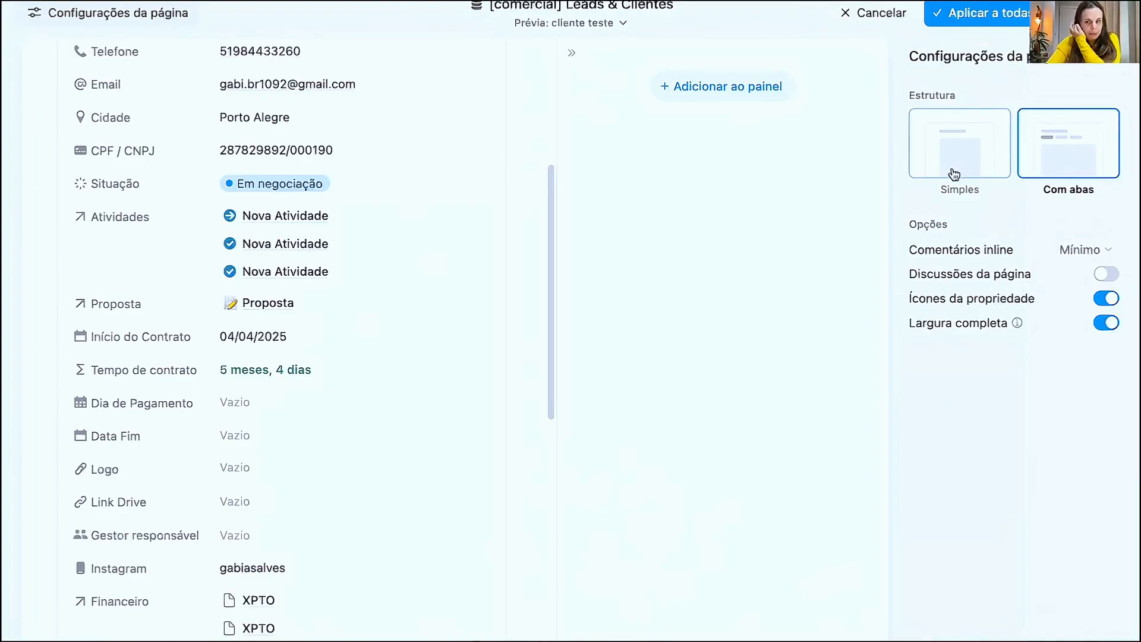
- Select the Heading module and the Conteúdo module in turn to inspect their layout settings
scroll(243, 250, "up", 3)
scroll(246, 304, "up", 3)
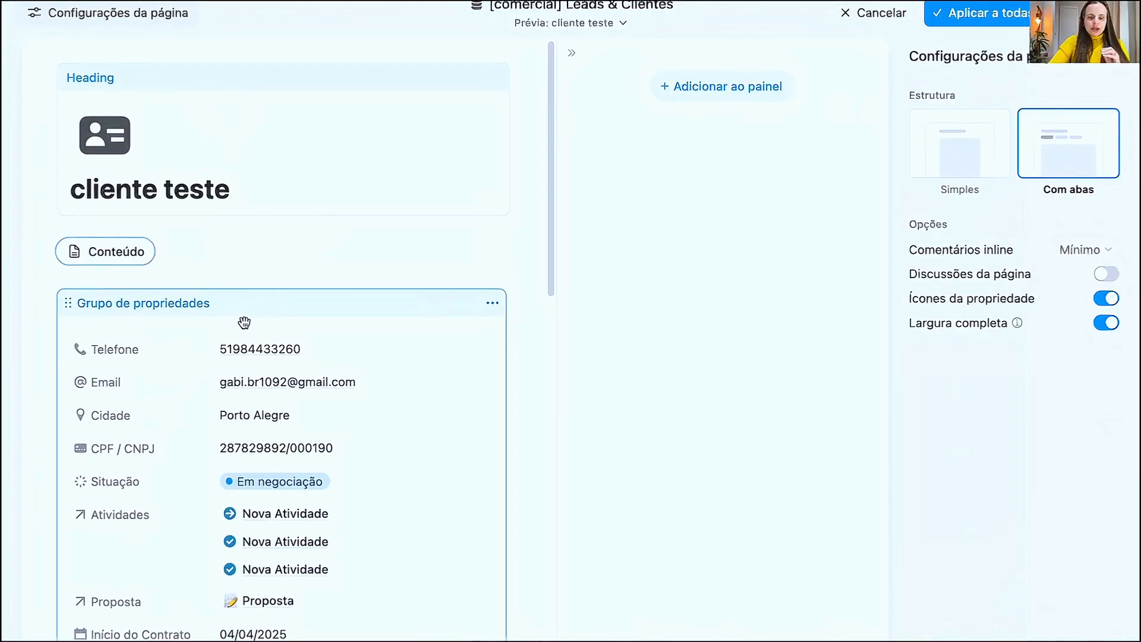
scroll(268, 344, "down", 1)
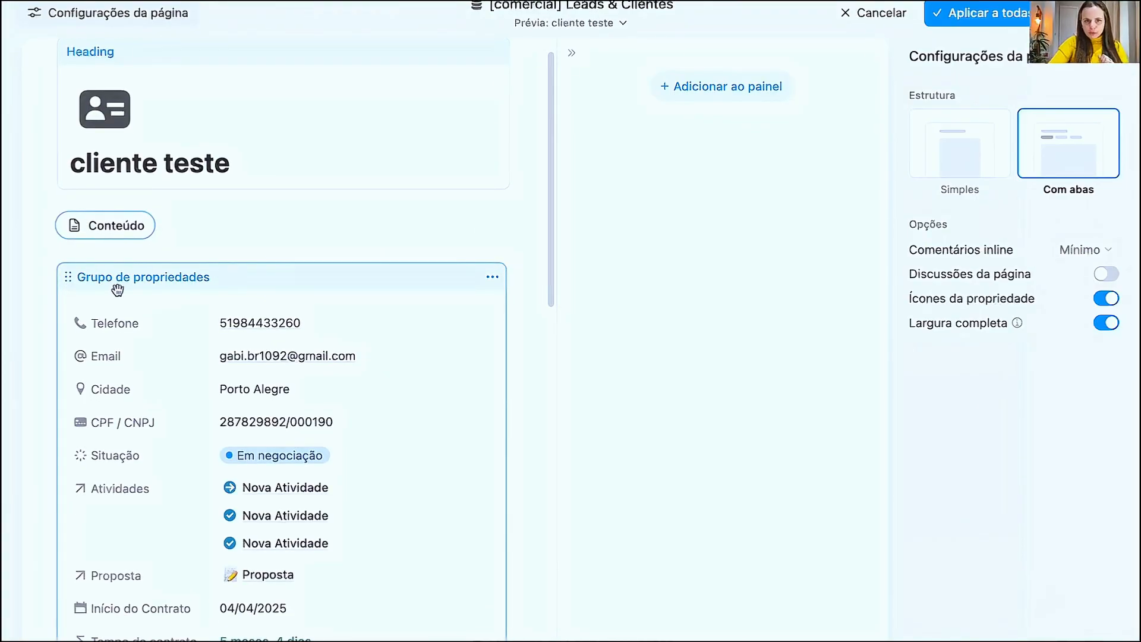
scroll(203, 306, "up", 1)
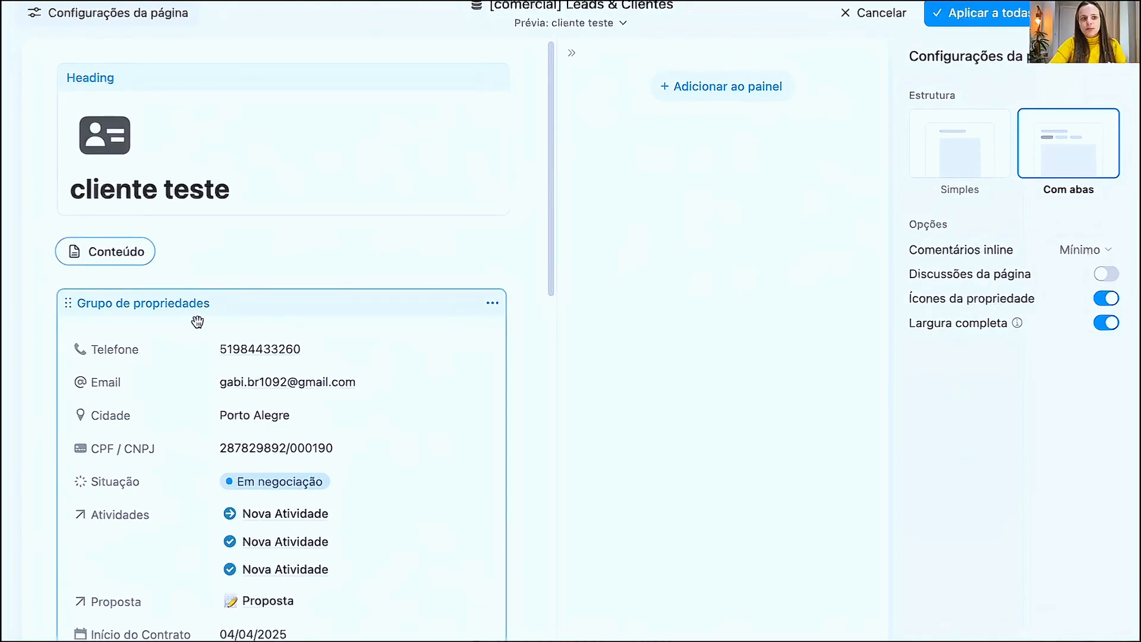
left_click(223, 132)
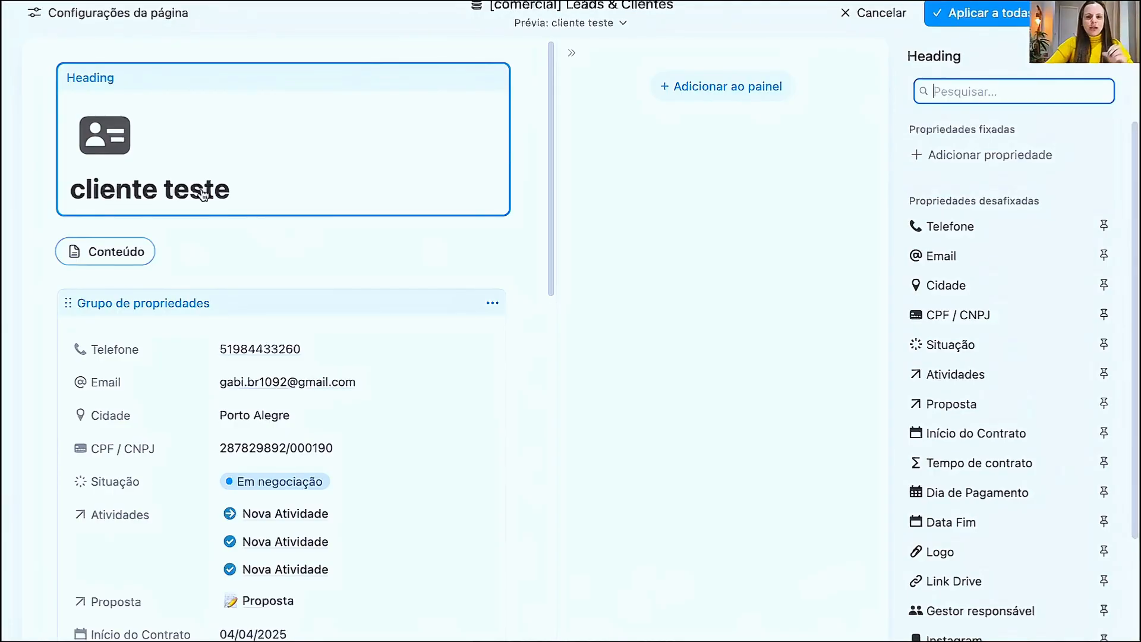
scroll(230, 246, "down", 12)
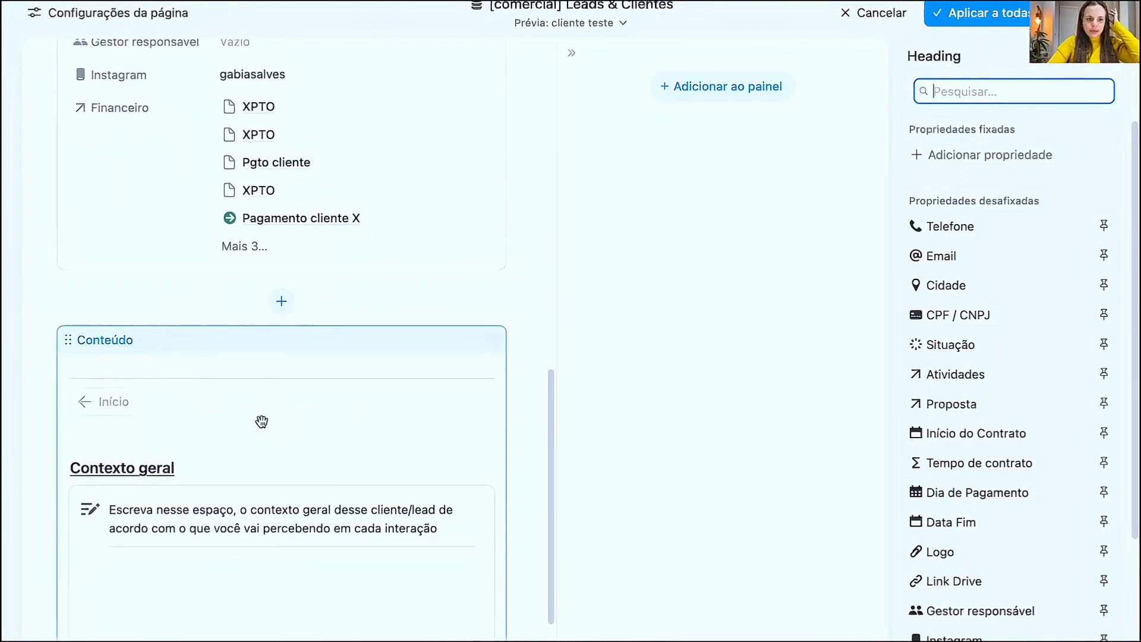
left_click(153, 357)
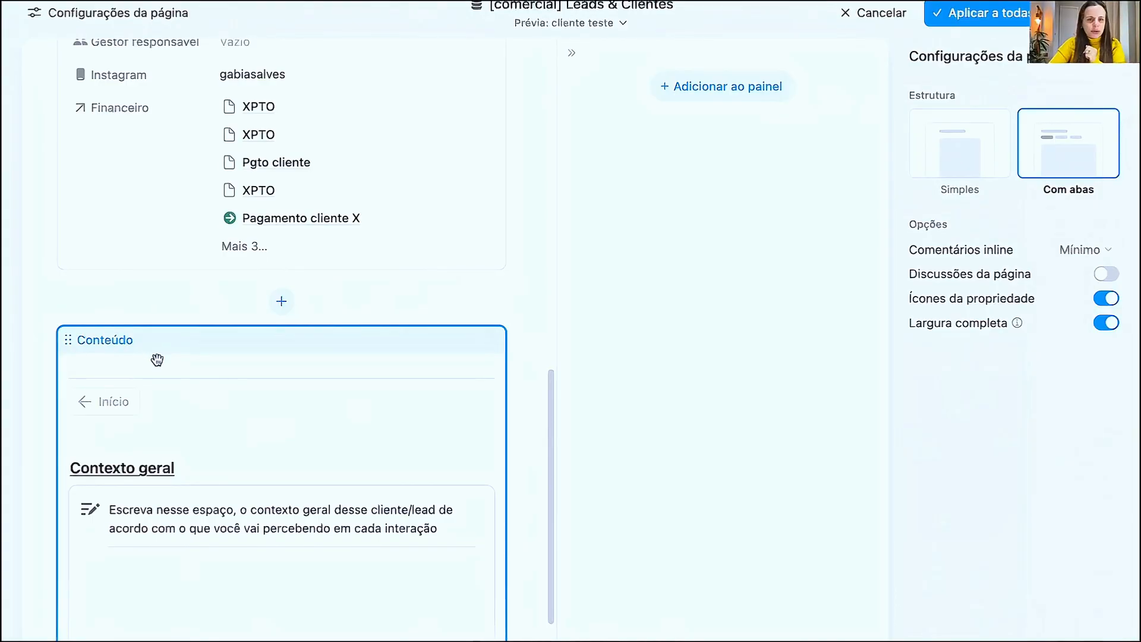
- Select the Grupo de propriedades module and review the properties it contains
scroll(172, 353, "up", 12)
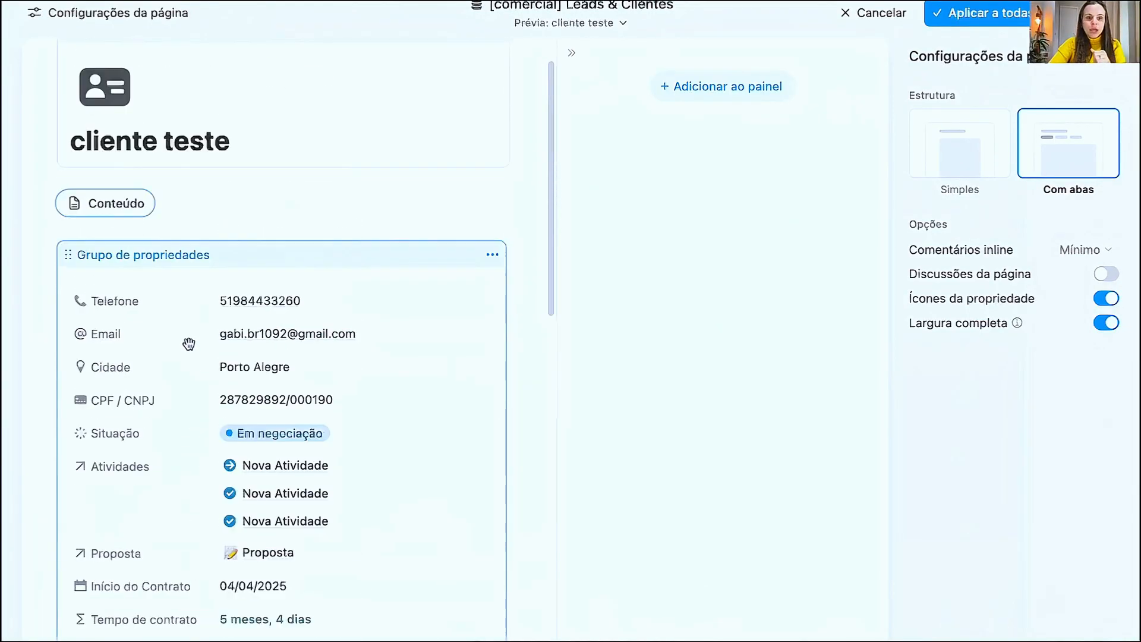
scroll(186, 346, "up", 3)
left_click(218, 304)
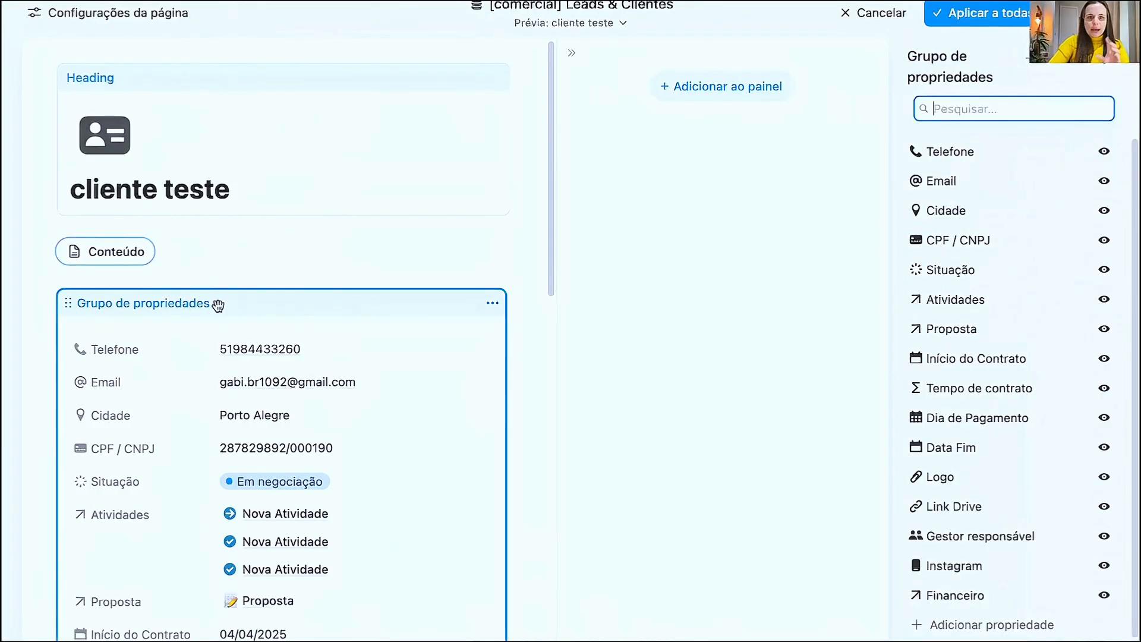
scroll(220, 327, "down", 2)
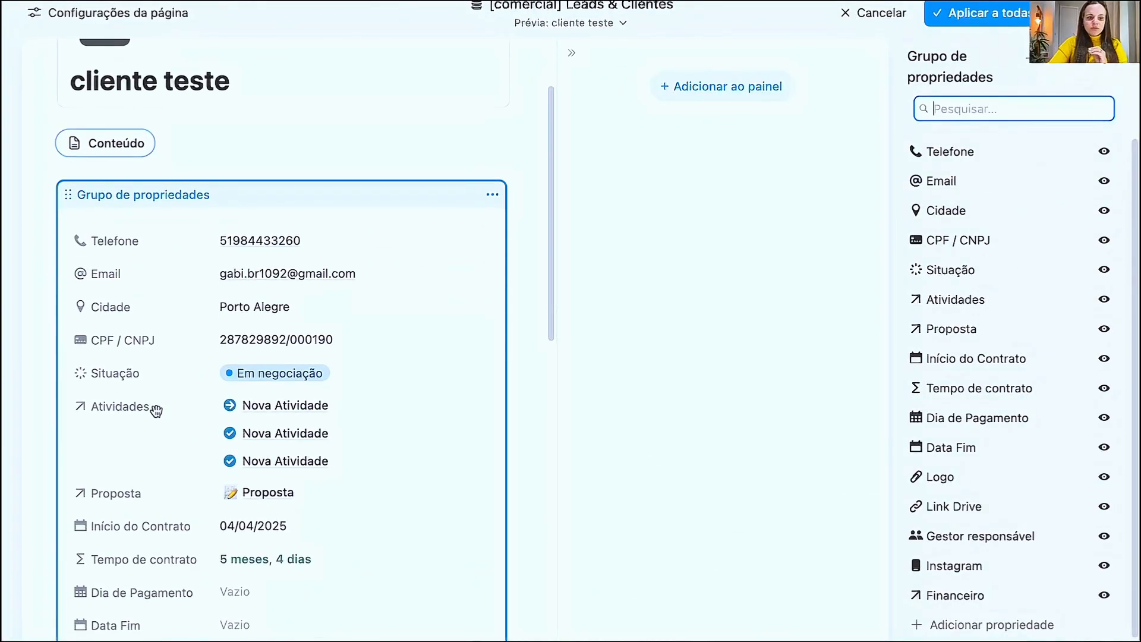
scroll(267, 440, "down", 5)
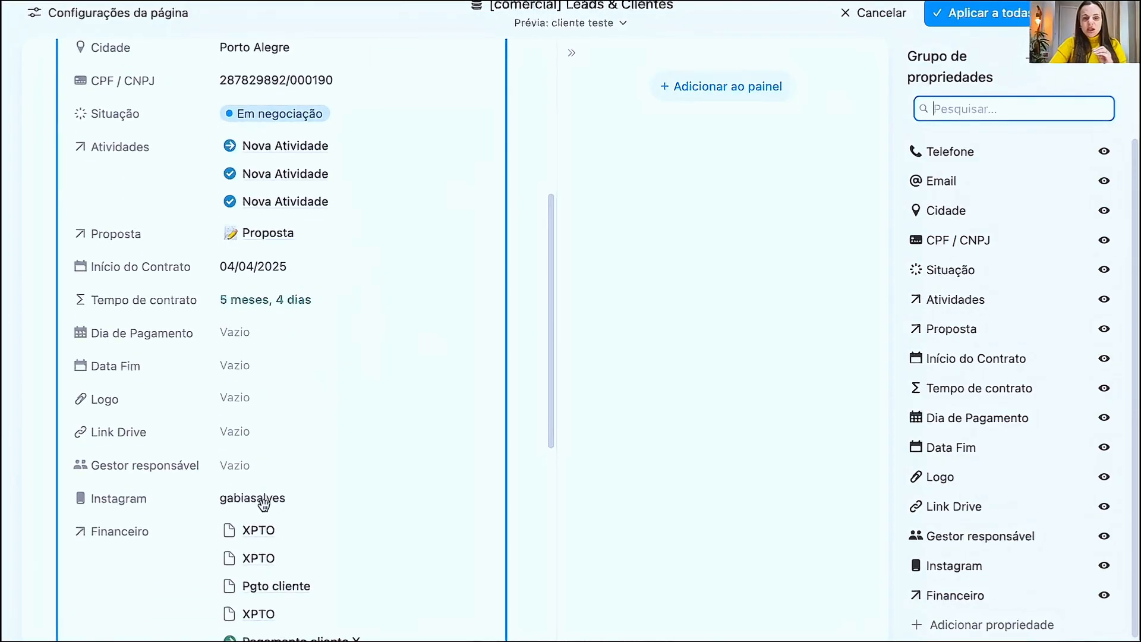
scroll(267, 499, "up", 7)
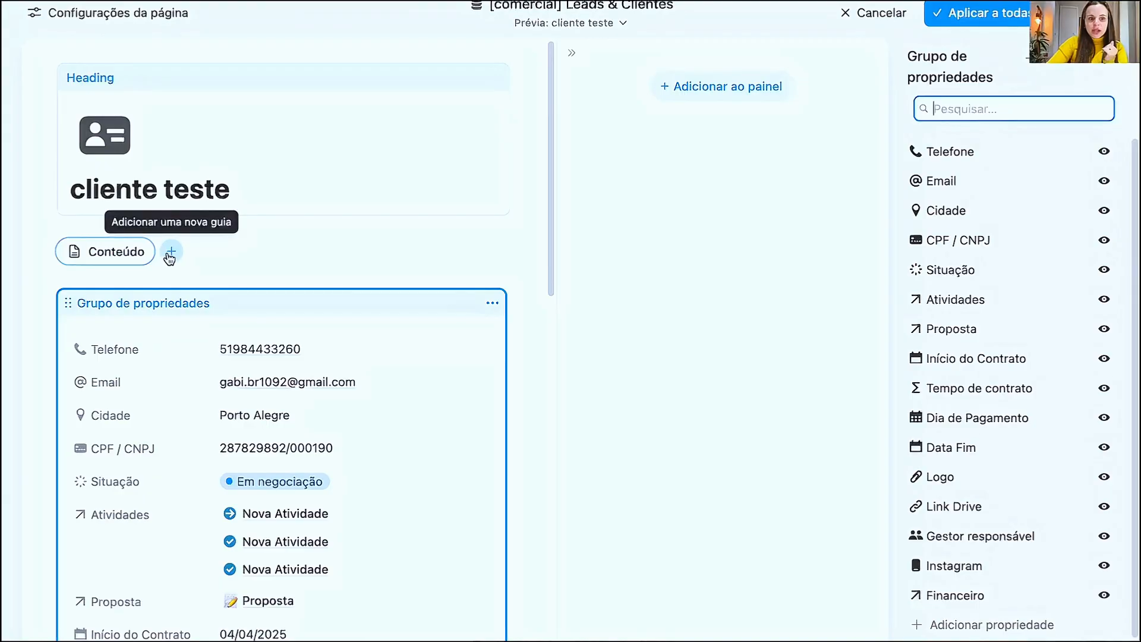
- Add a tab for the related Financeiro database and look over its columns and layout options
left_click(171, 252)
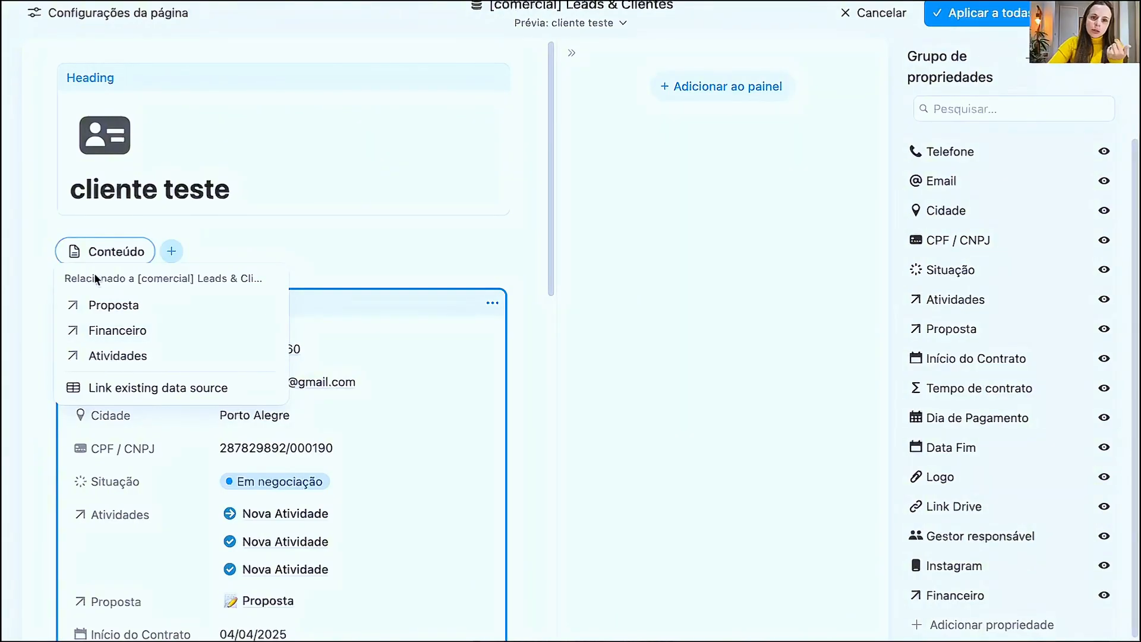
left_click(110, 334)
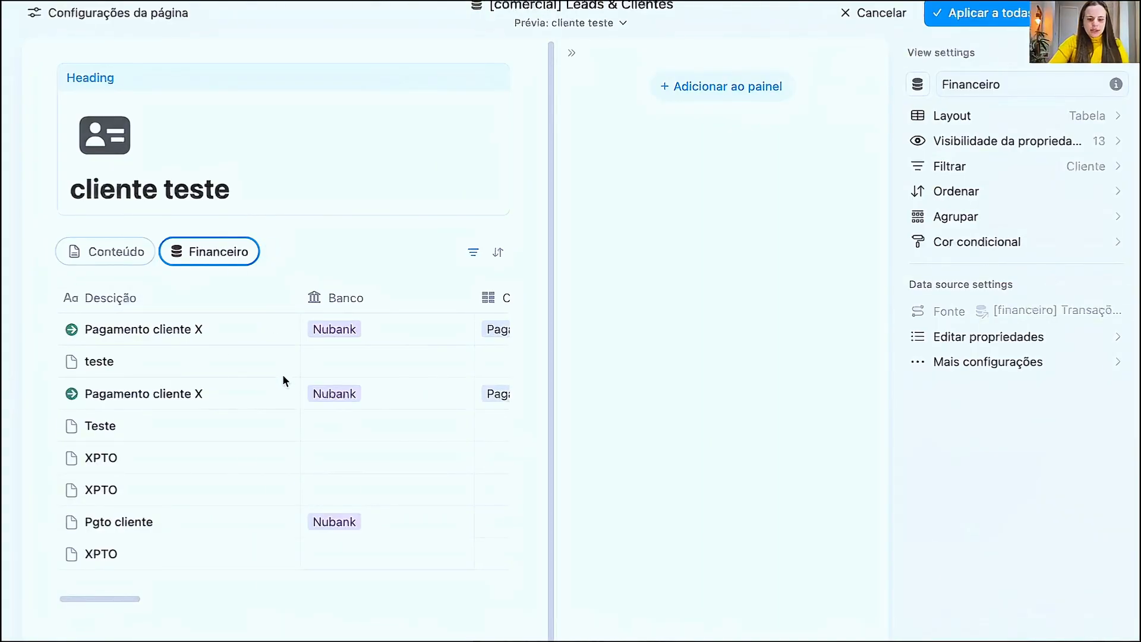
scroll(297, 377, "right", 5)
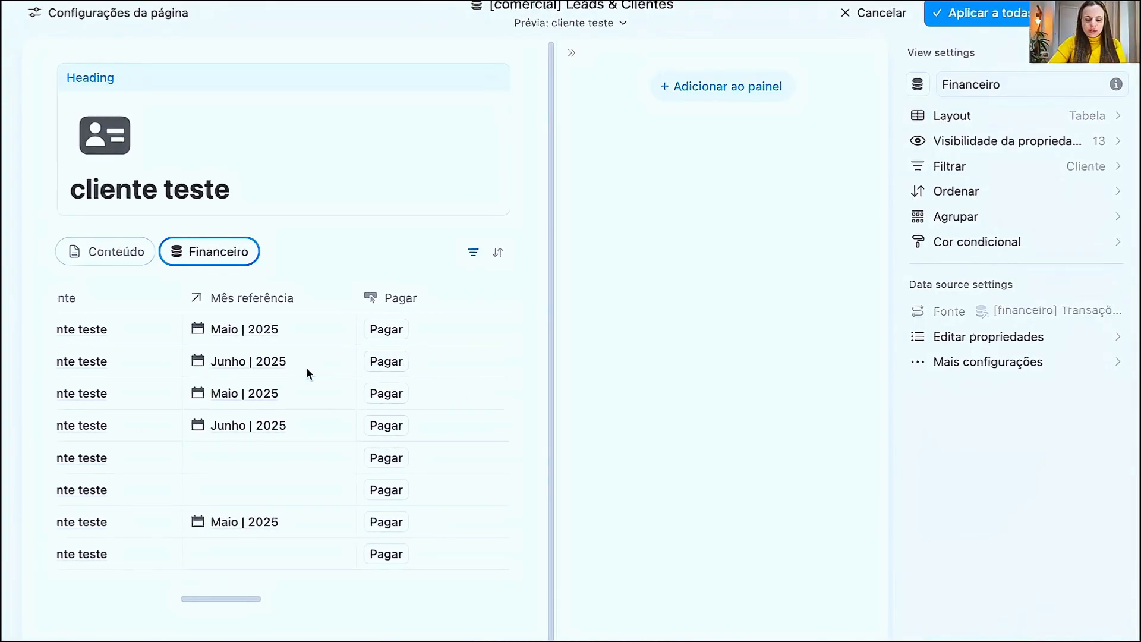
scroll(398, 376, "right", 5)
scroll(368, 374, "left", 8)
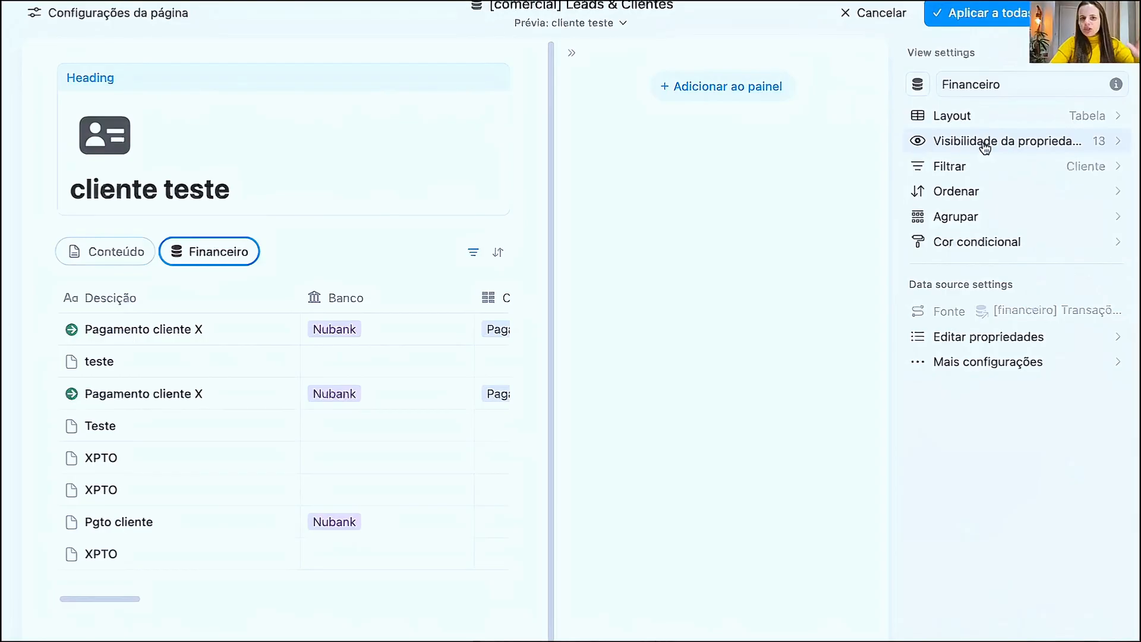
left_click(1031, 116)
left_click(916, 56)
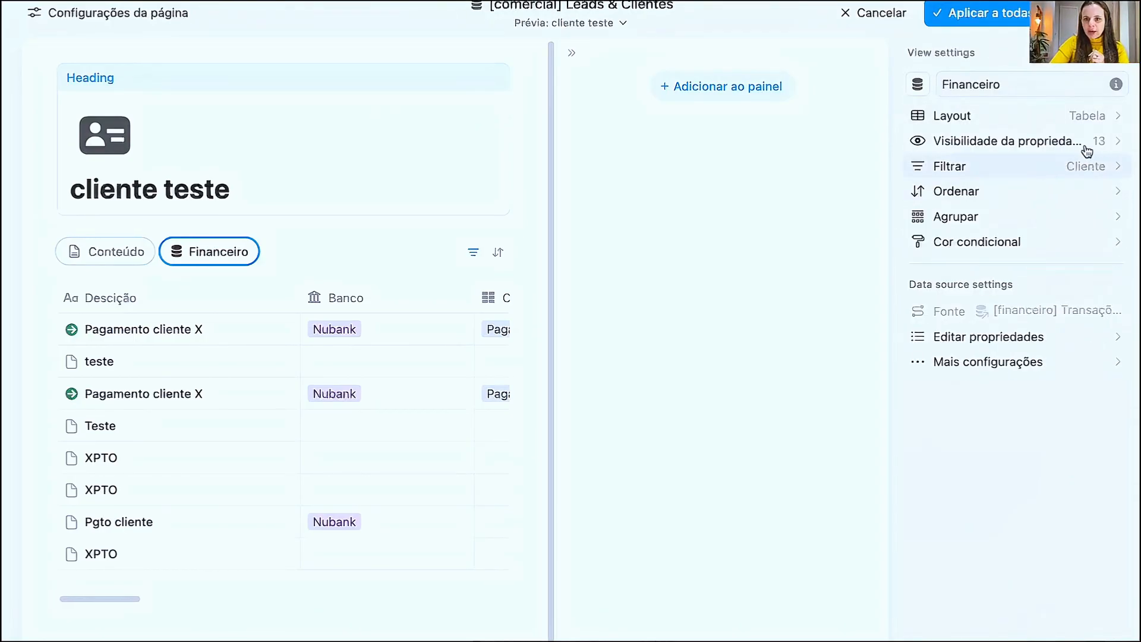
- Hide Banco, Categoria, Cliente, Pagar, Recorrencia 12X, Tipo and Valor real in the Financeiro tab's table
left_click(1092, 140)
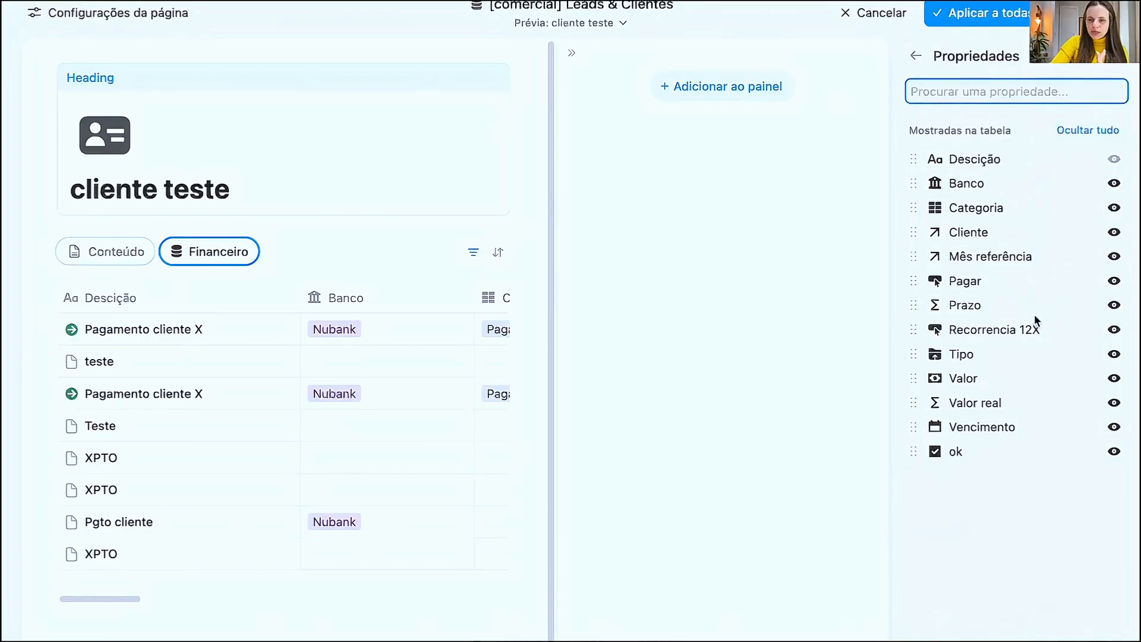
left_click(1113, 183)
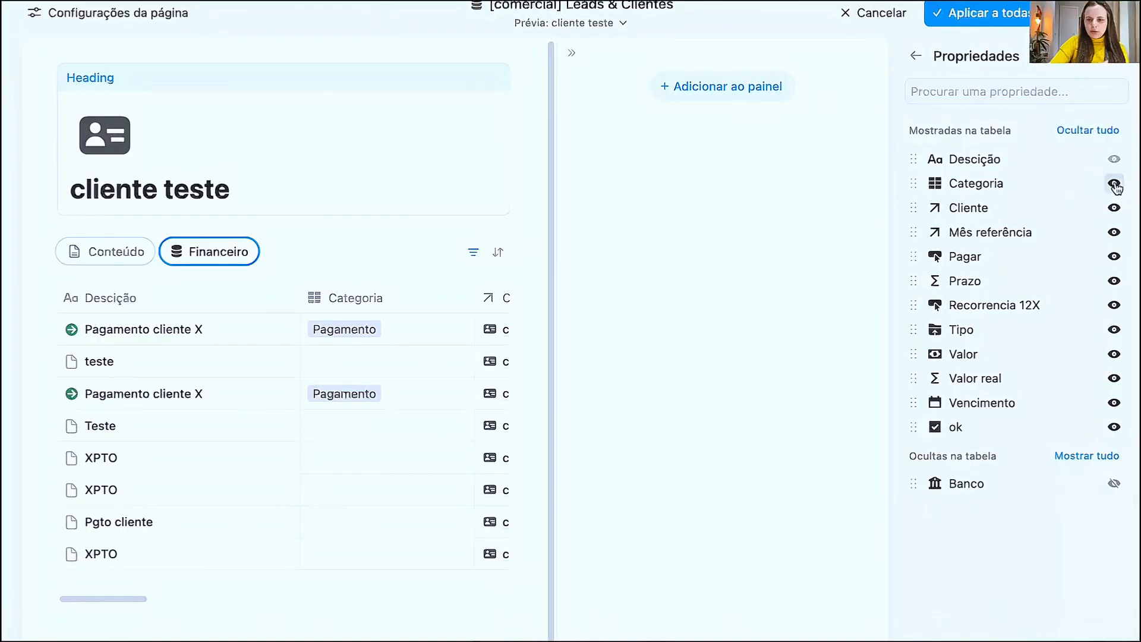
left_click(1114, 185)
left_click(1114, 184)
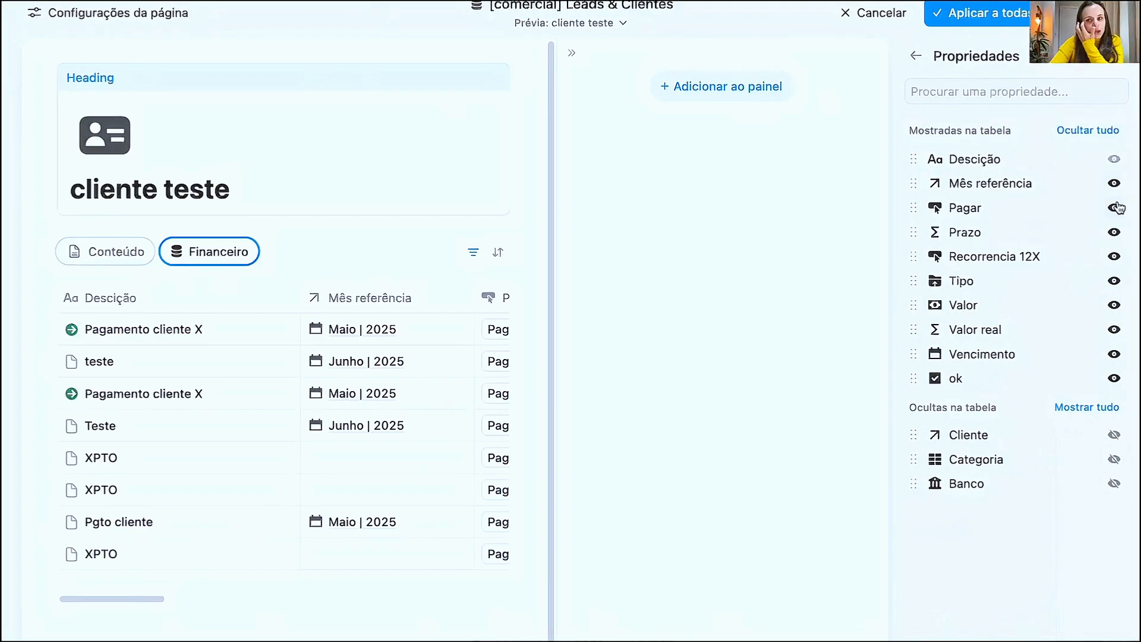
left_click(1114, 207)
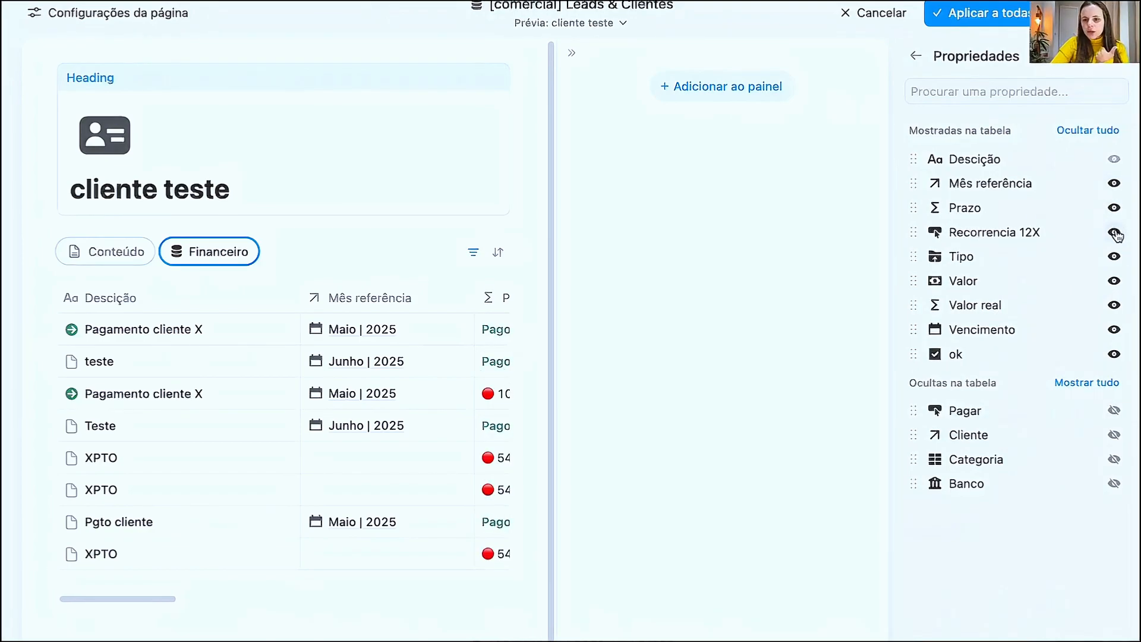
left_click(1114, 232)
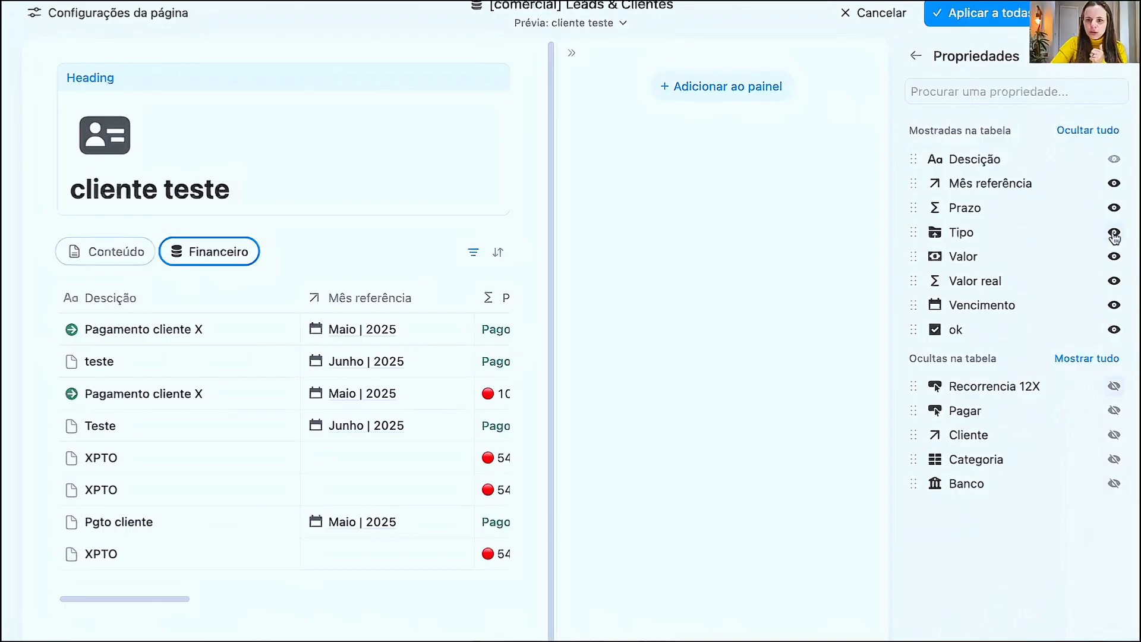
left_click(1114, 233)
left_click(1113, 257)
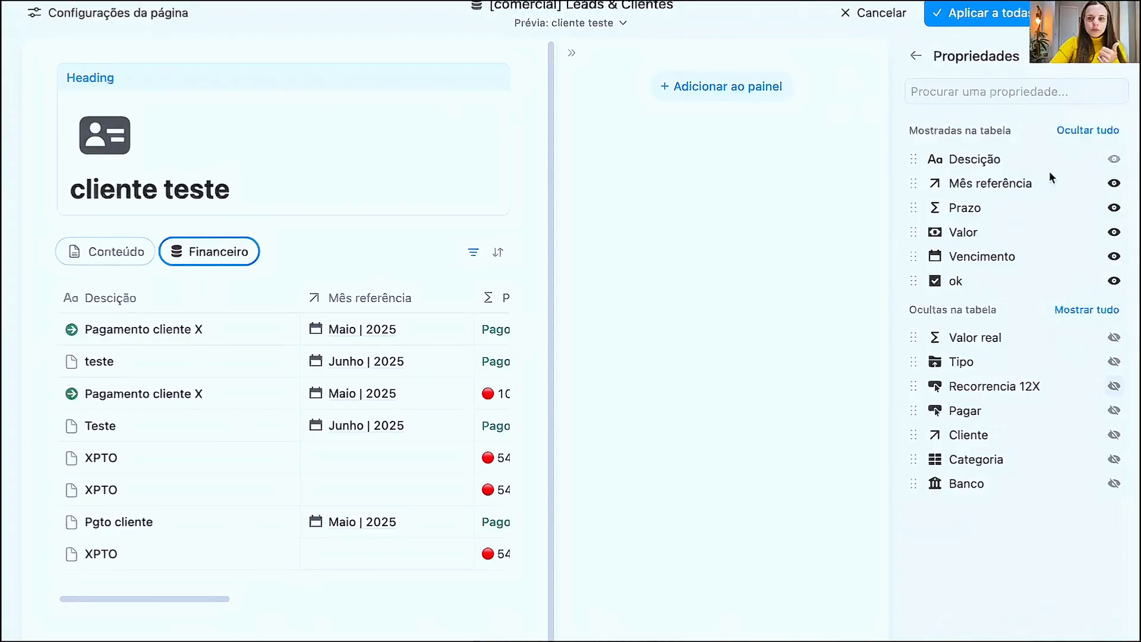
left_click(915, 55)
- Collapse the empty side panel and narrow the Financeiro table's columns, including Valor, Vencimento and Mês referência
left_click(572, 55)
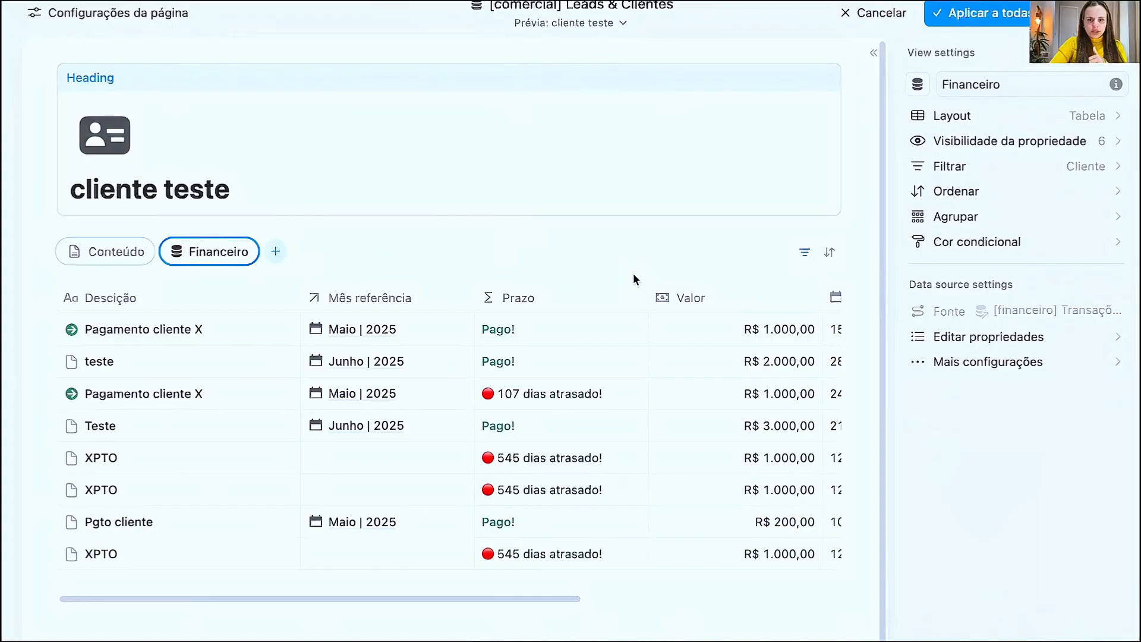
scroll(466, 418, "right", 6)
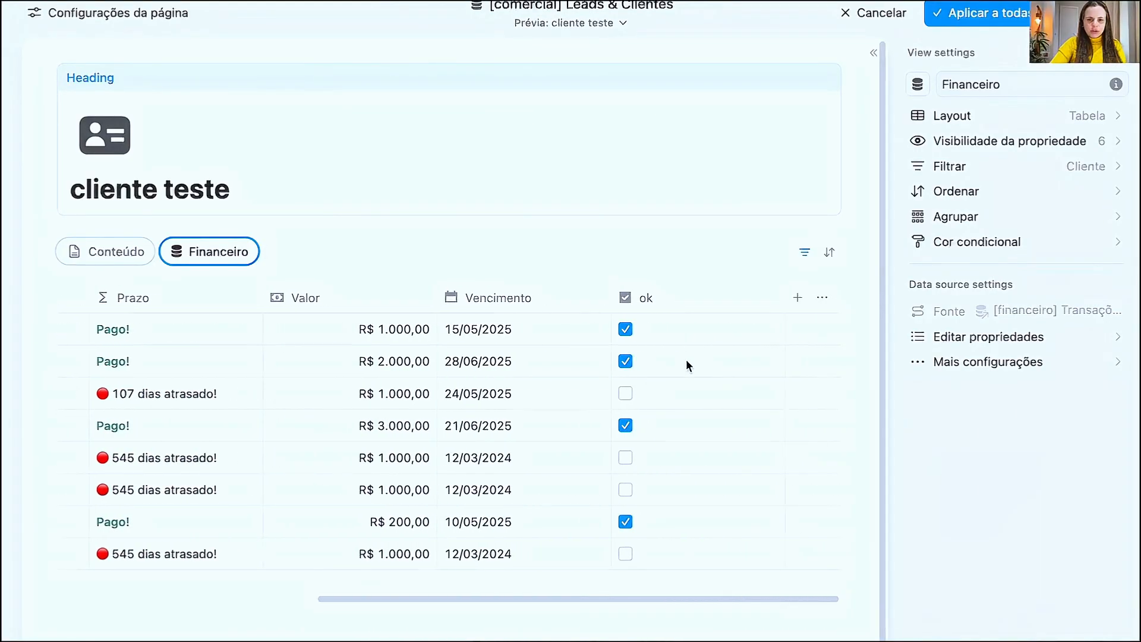
scroll(536, 354, "left", 6)
scroll(610, 362, "right", 6)
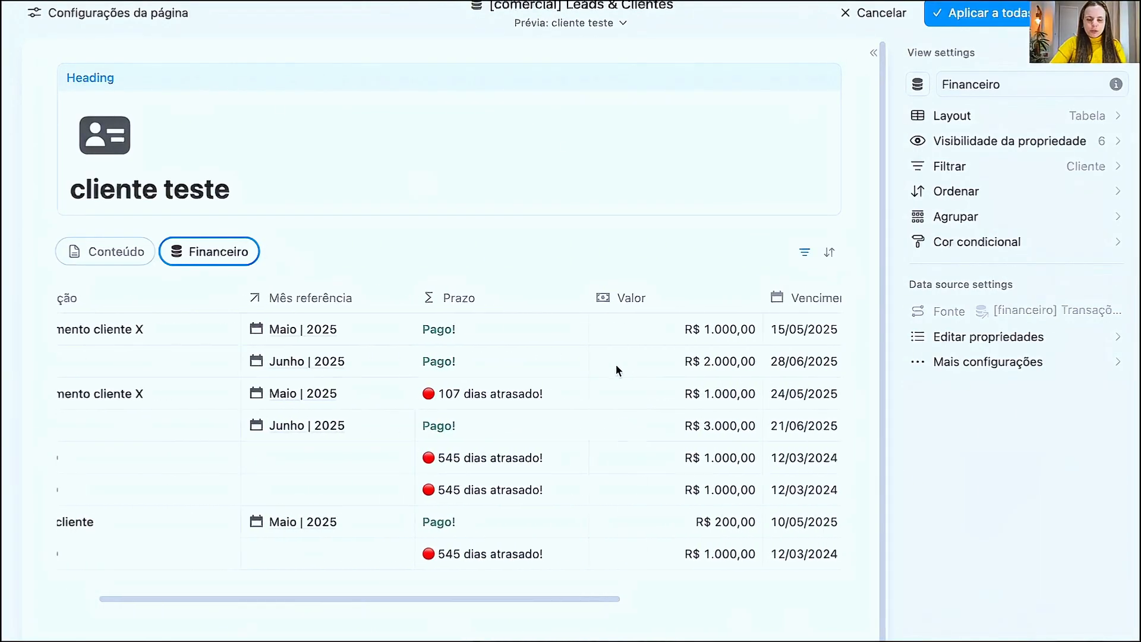
left_click_drag(784, 297, 491, 299)
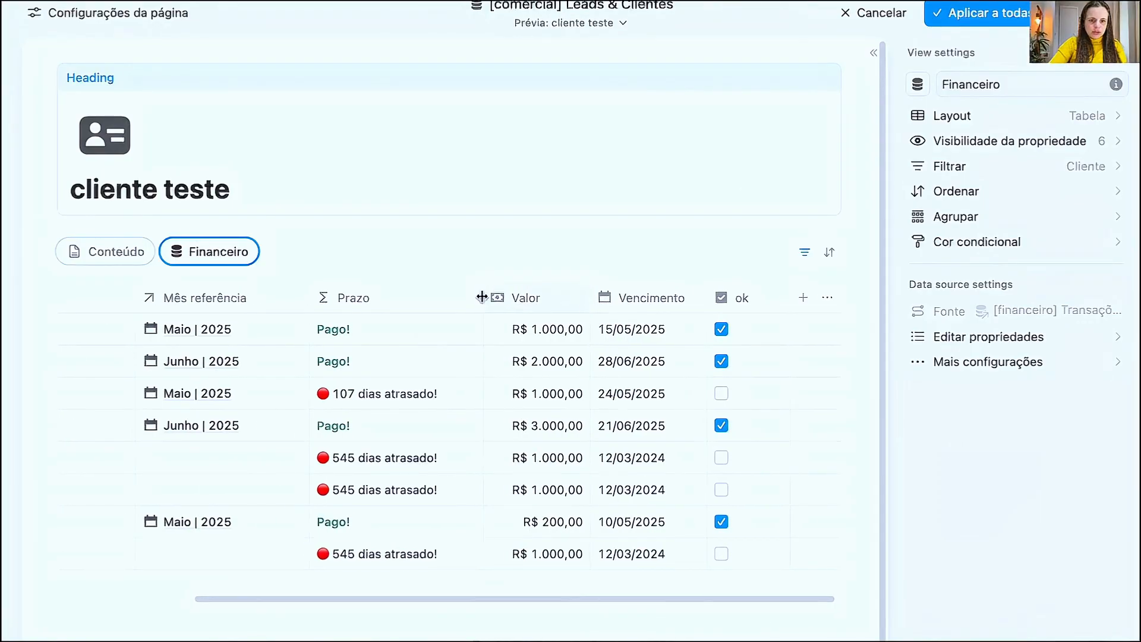
left_click_drag(312, 304, 236, 297)
- Add a tab for the related Atividades database and look over its table columns
left_click(277, 252)
left_click(225, 355)
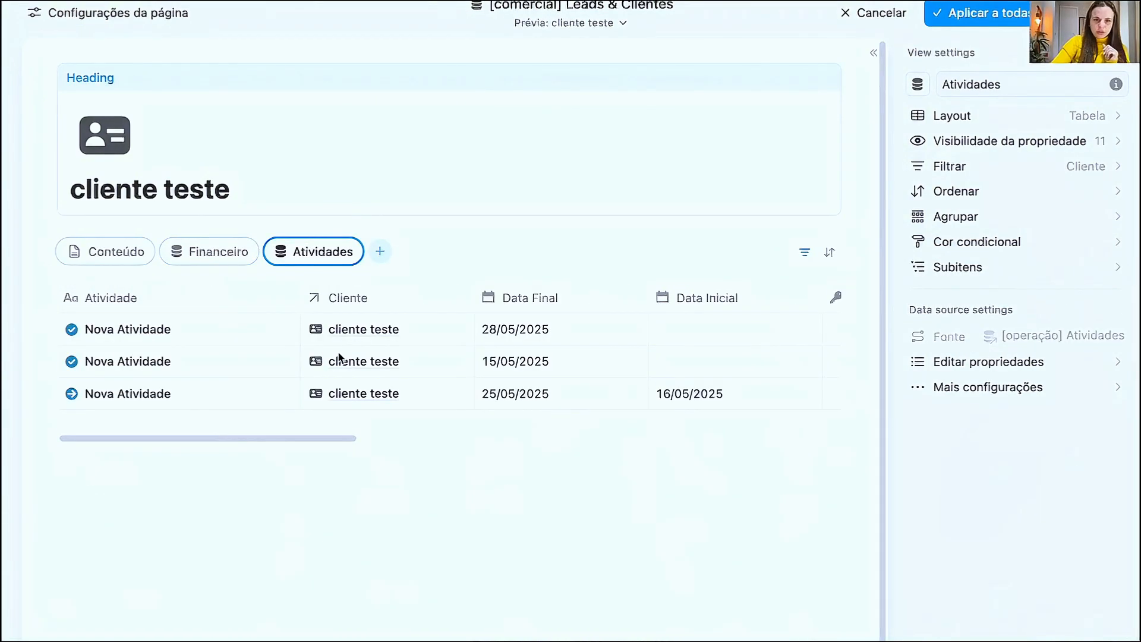
scroll(550, 353, "right", 3)
scroll(551, 353, "right", 10)
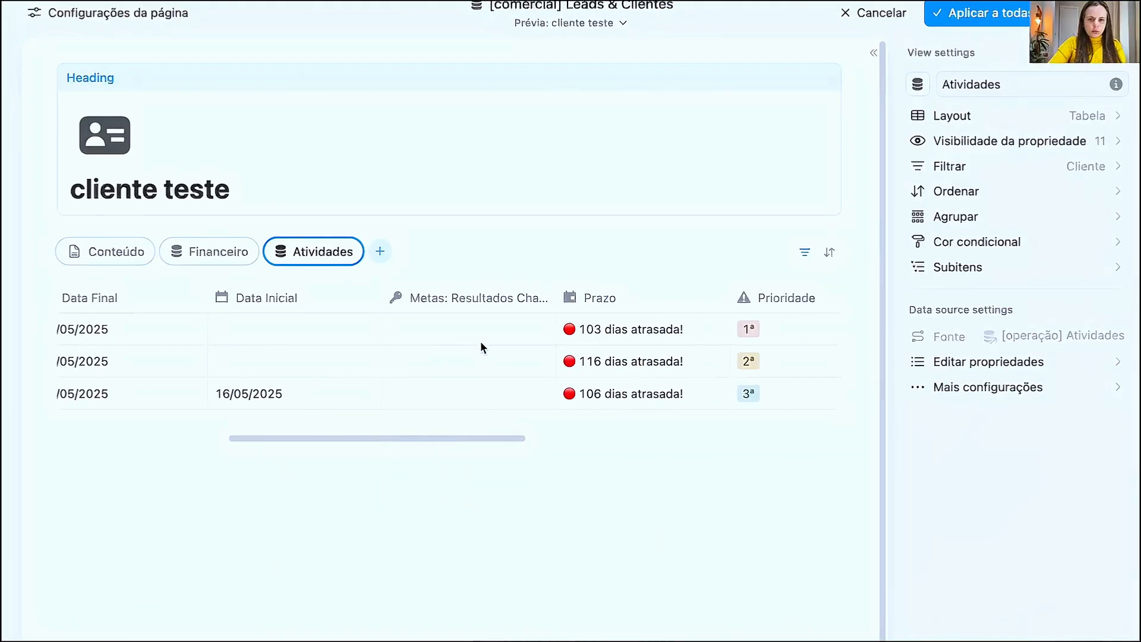
- Hide Data Final, Data Inicial, Metas, Prioridade, Tipo and Projetos in the Atividades table, and place Prazo after Status
left_click(1114, 149)
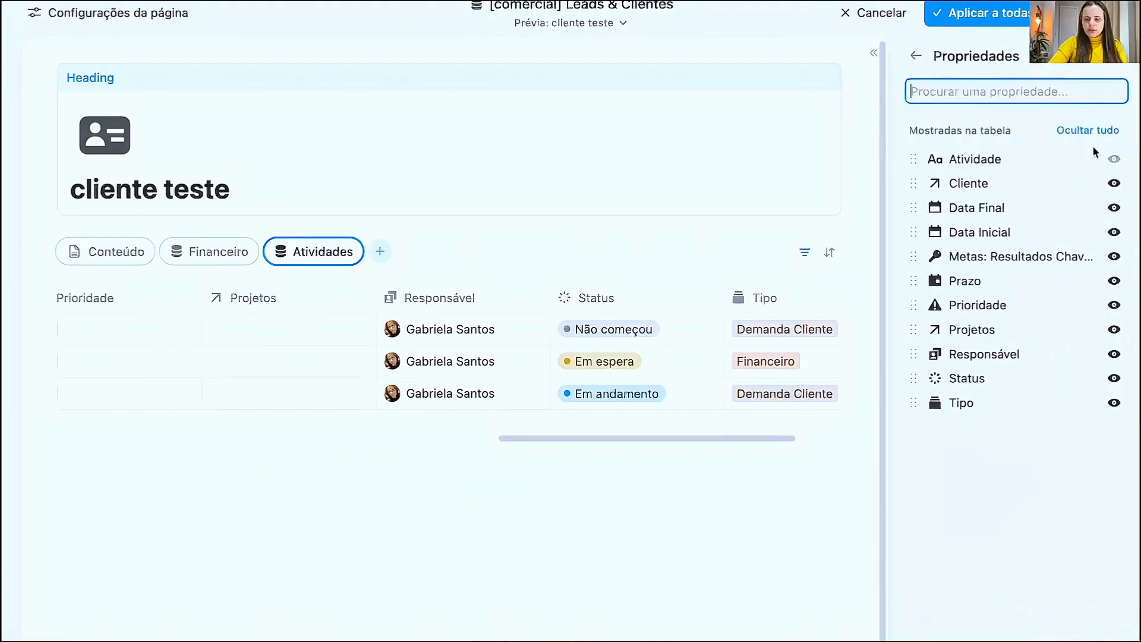
left_click(1115, 209)
left_click(1114, 209)
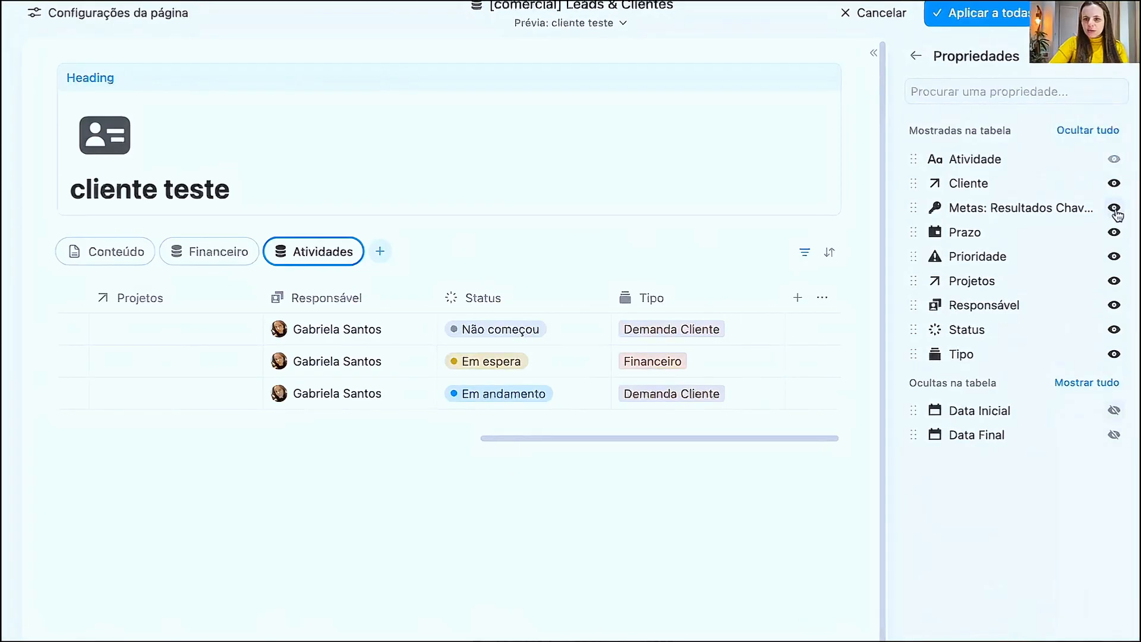
left_click(1115, 209)
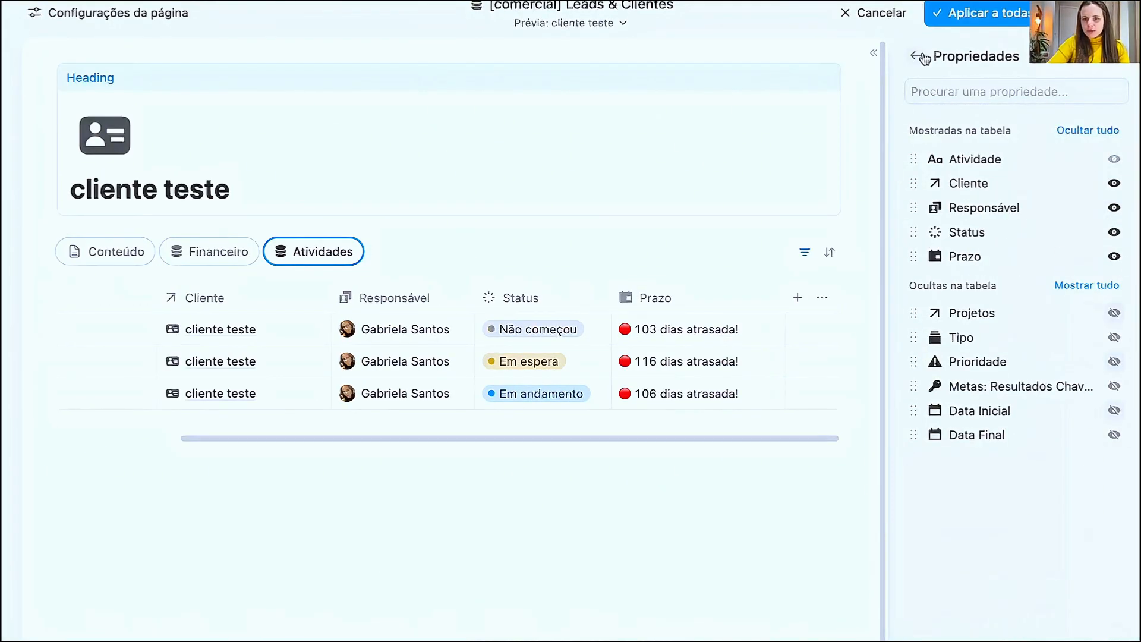
left_click(922, 57)
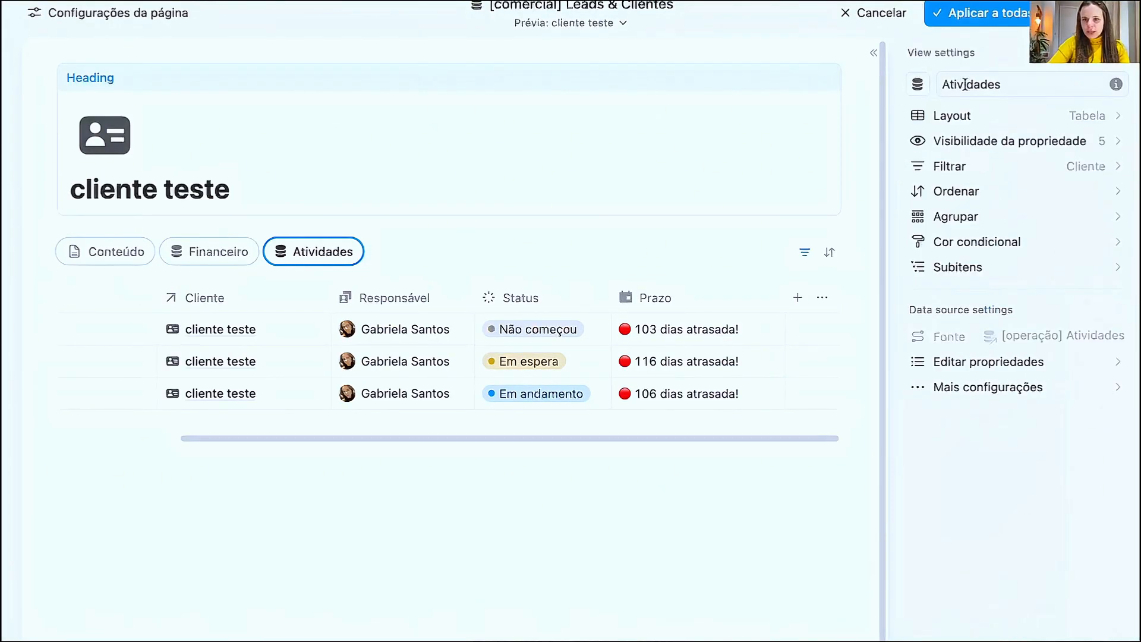
- Group the Atividades tab's table by Status
left_click(1099, 219)
left_click(975, 380)
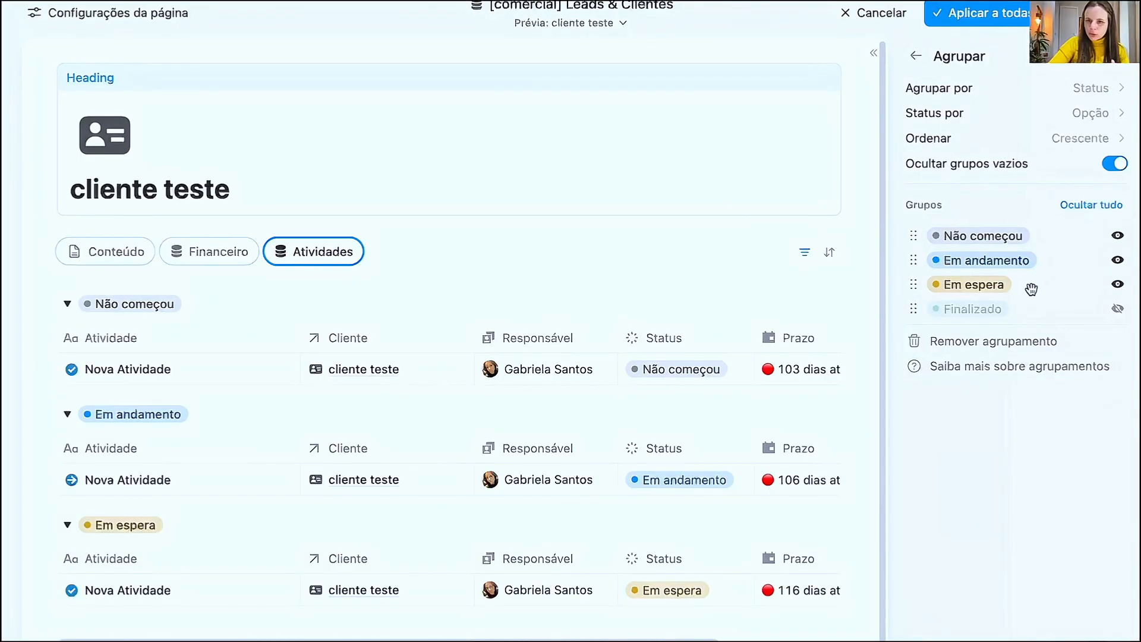
left_click(916, 57)
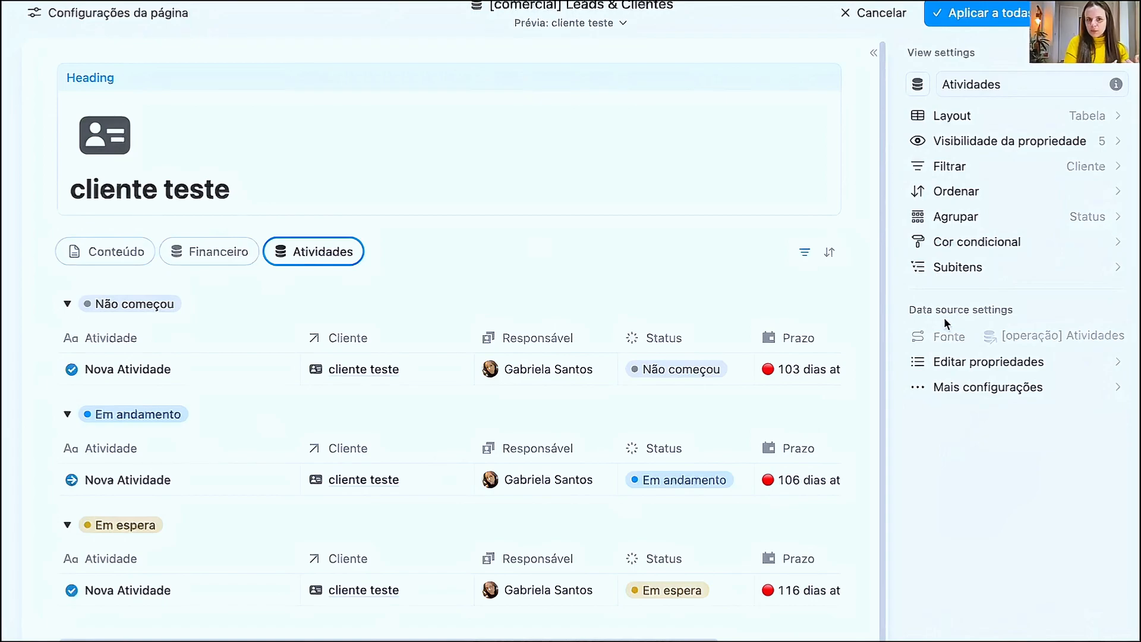
- Switch through the Financeiro, Atividades and Conteúdo tabs and review the properties listed under Conteúdo
left_click(230, 261)
left_click(323, 255)
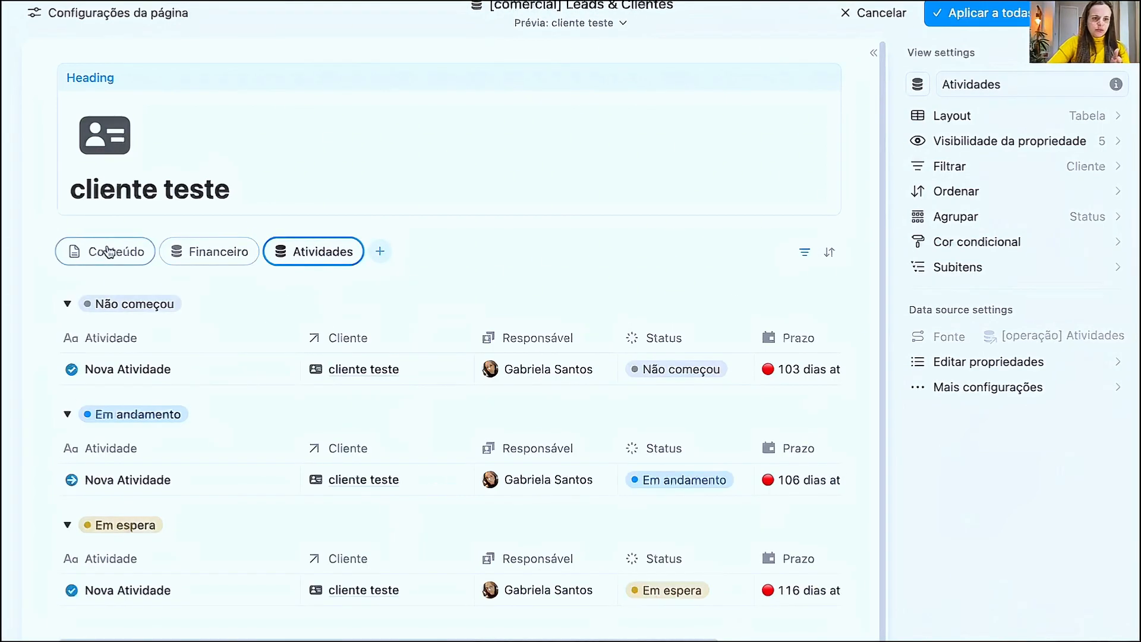
left_click(110, 252)
scroll(270, 373, "down", 3)
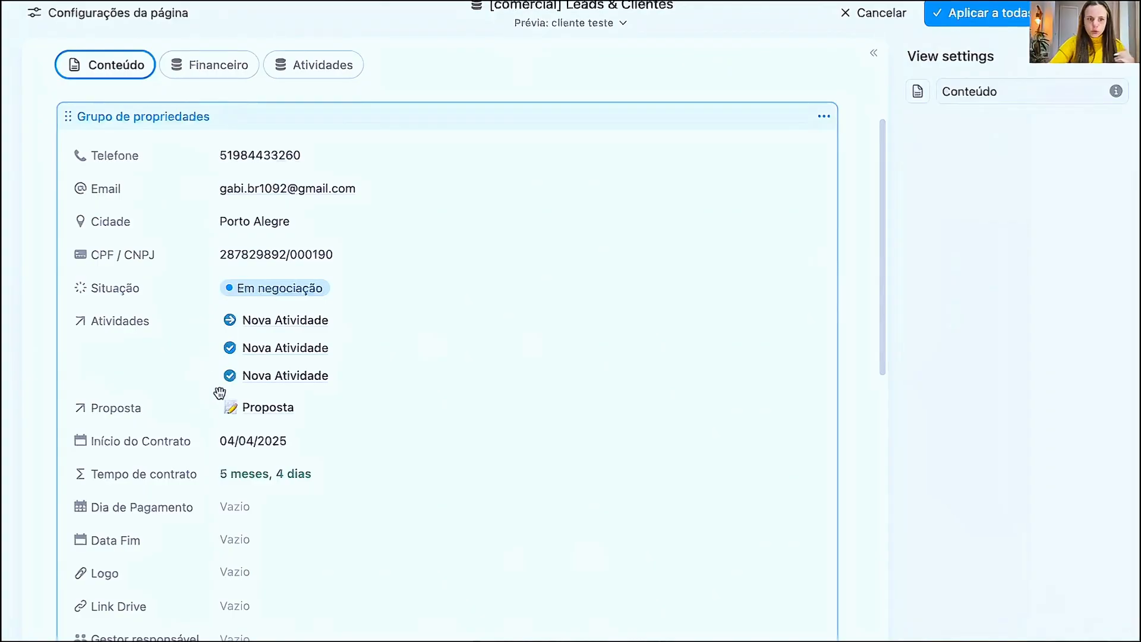
scroll(222, 476, "down", 5)
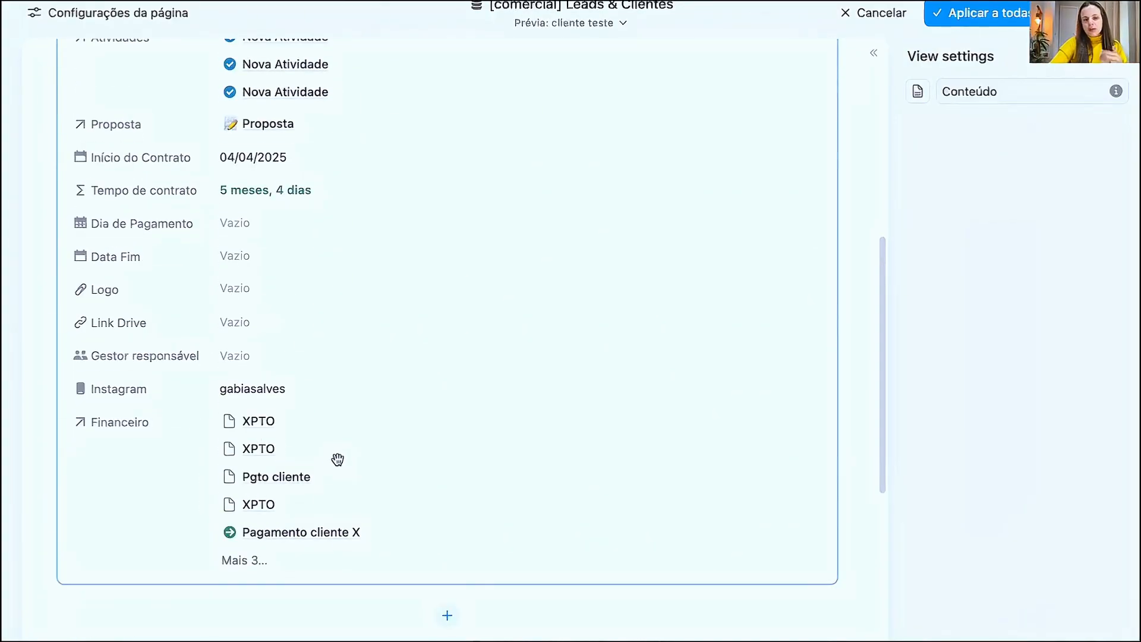
scroll(340, 445, "up", 2)
scroll(339, 443, "up", 5)
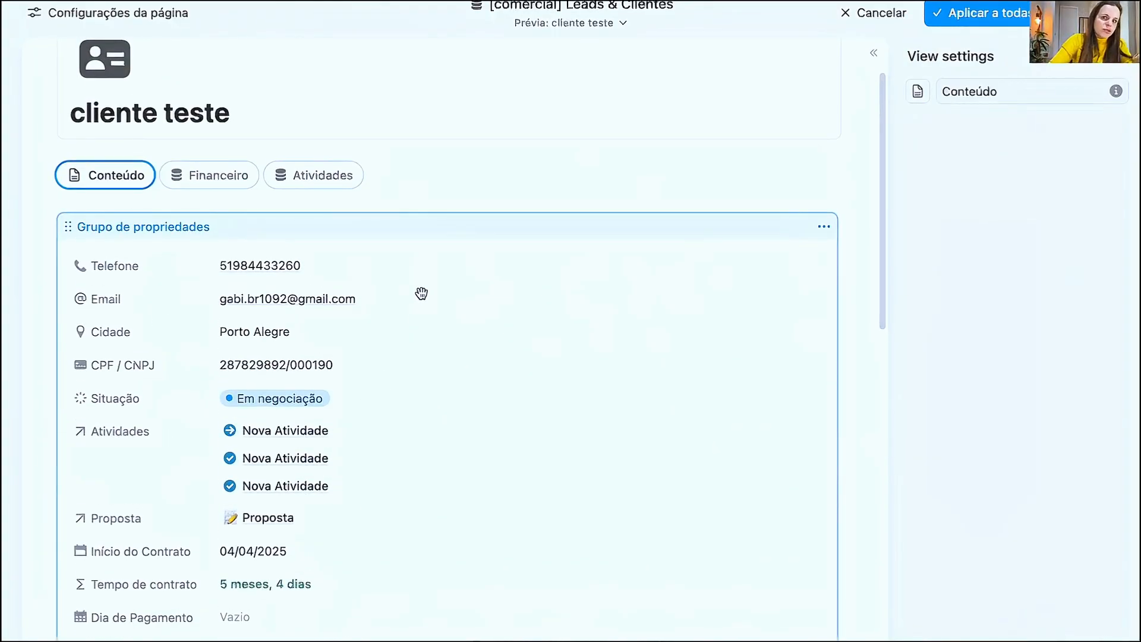
- Set Atividades and Financeiro to Ocultar sempre in the Conteúdo tab's property group and check the shortened list
left_click(413, 242)
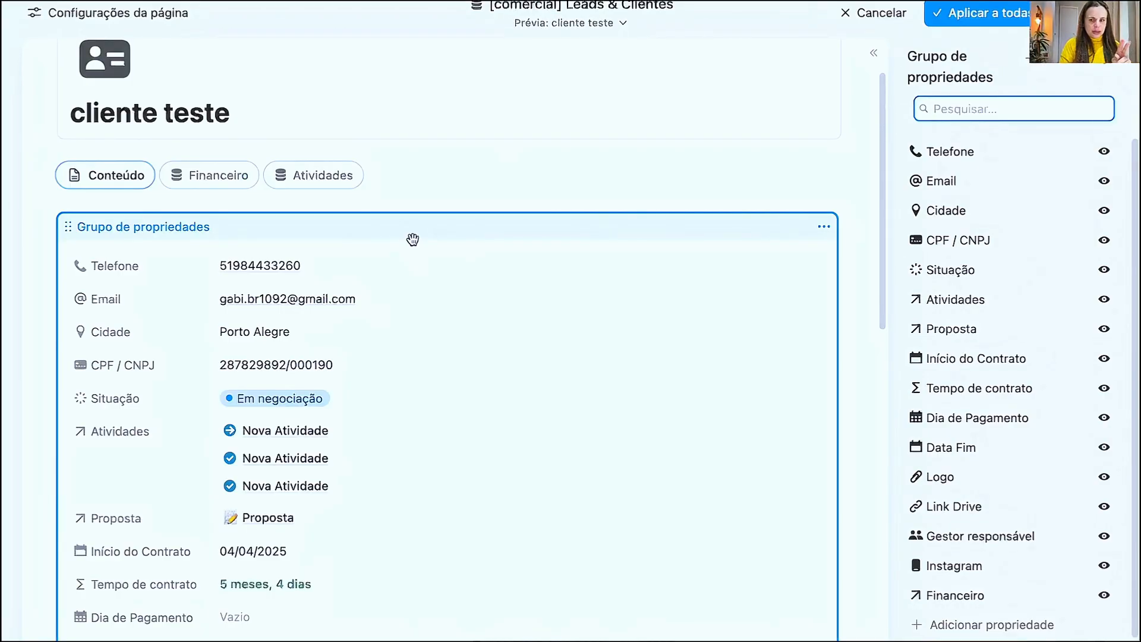
scroll(1000, 415, "down", 1)
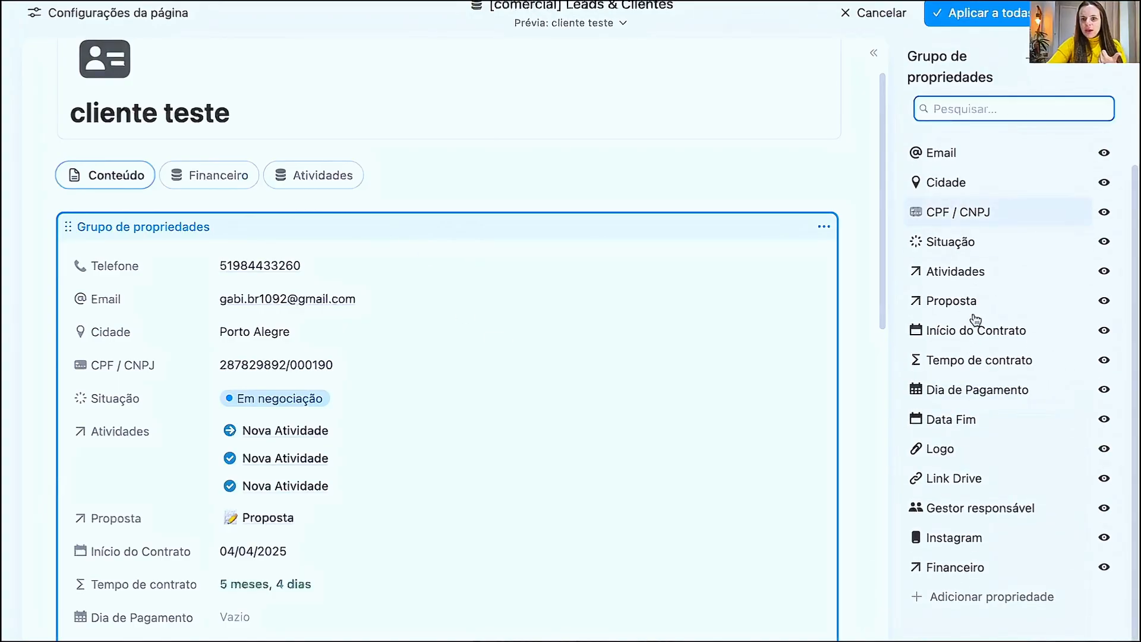
left_click(1103, 272)
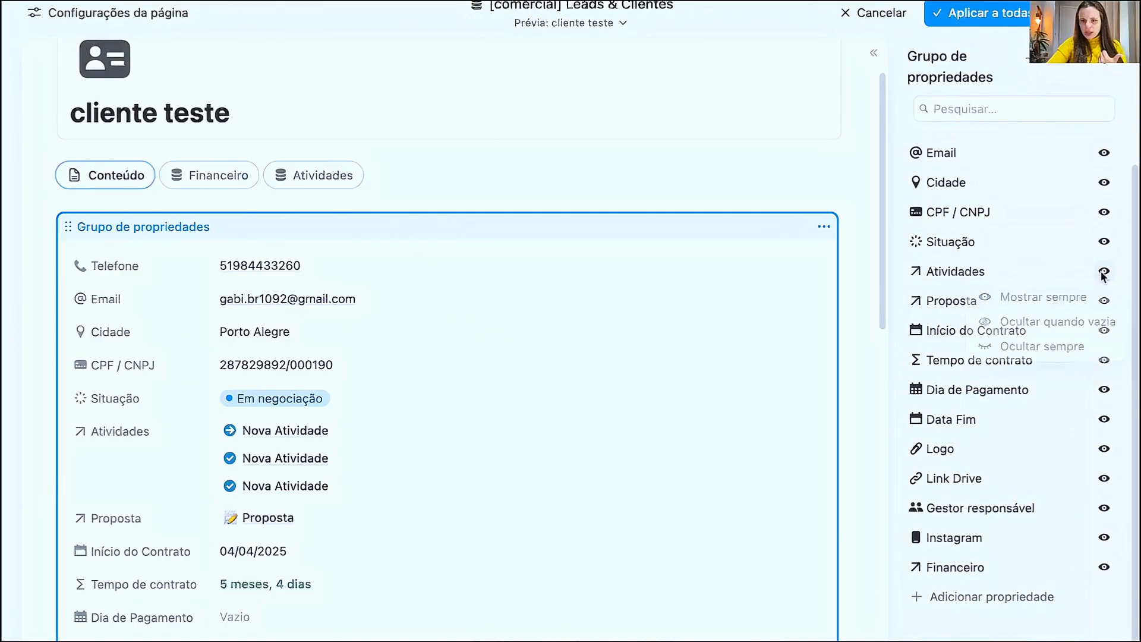
left_click(1036, 349)
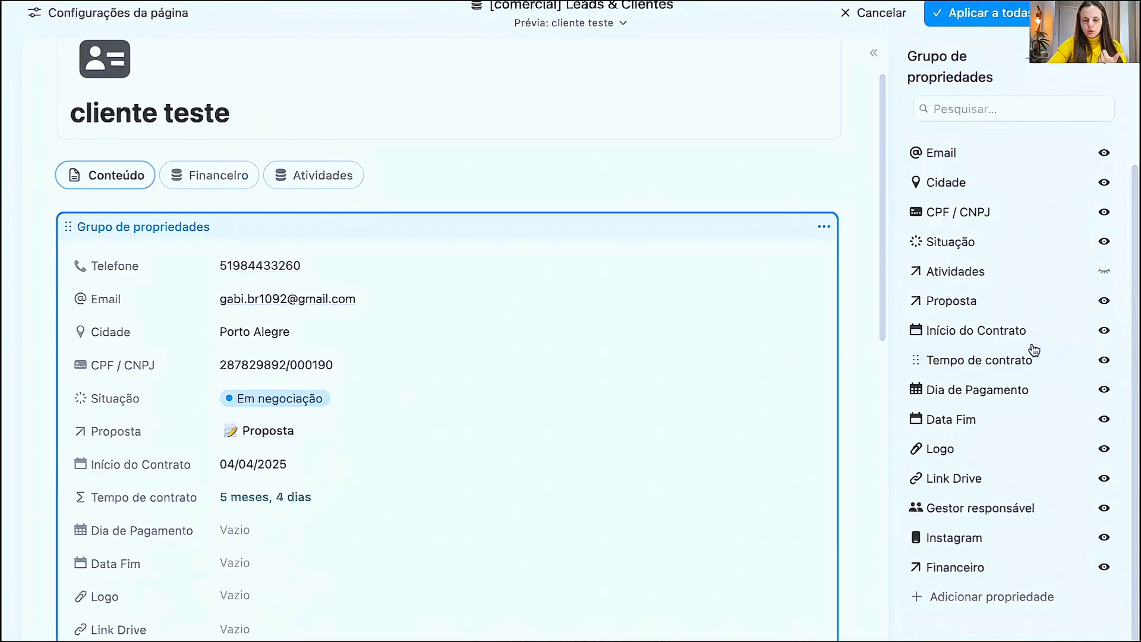
left_click(1103, 567)
left_click(1043, 541)
scroll(178, 575, "down", 8)
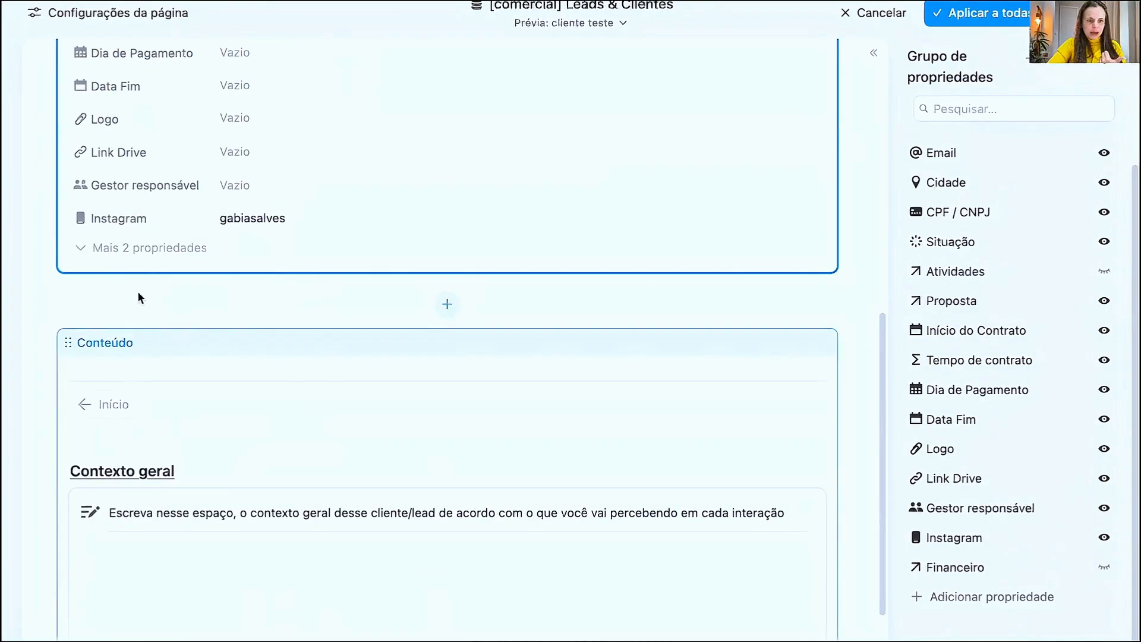
scroll(498, 355, "up", 10)
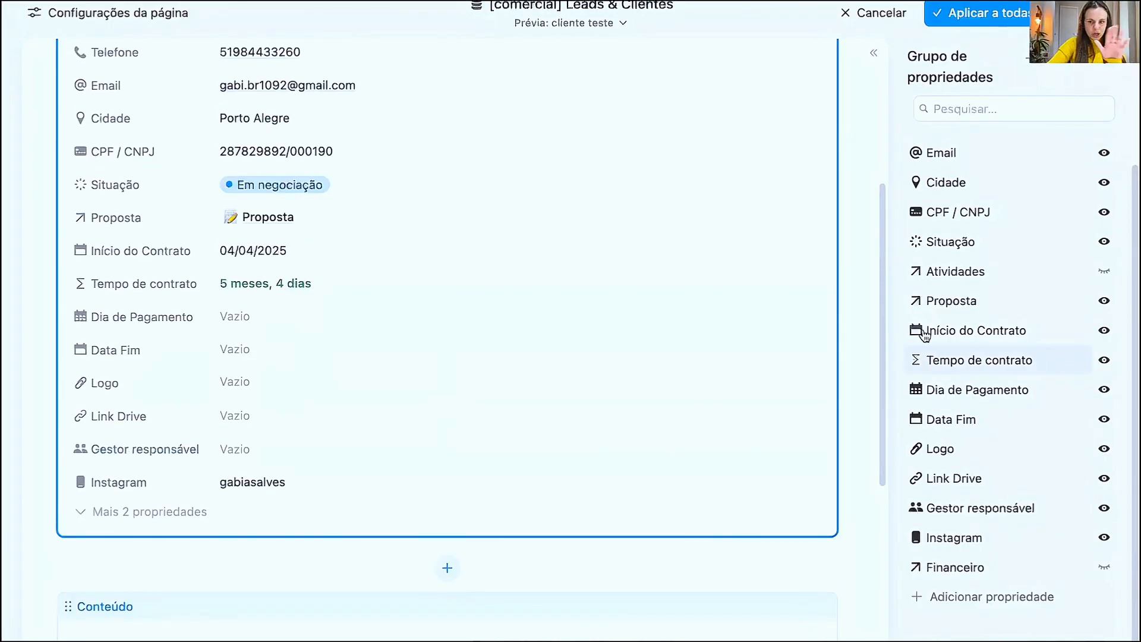
- Set Atividades and Financeiro back to Mostrar sempre in the property group
left_click(1104, 271)
left_click(1045, 296)
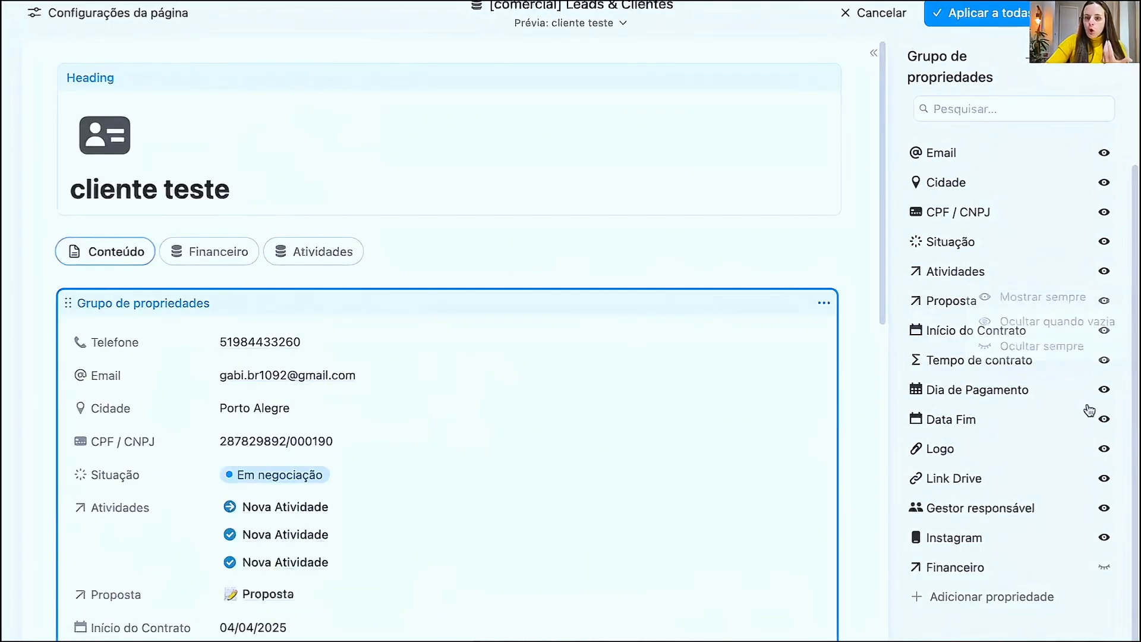
left_click(1103, 567)
left_click(1044, 491)
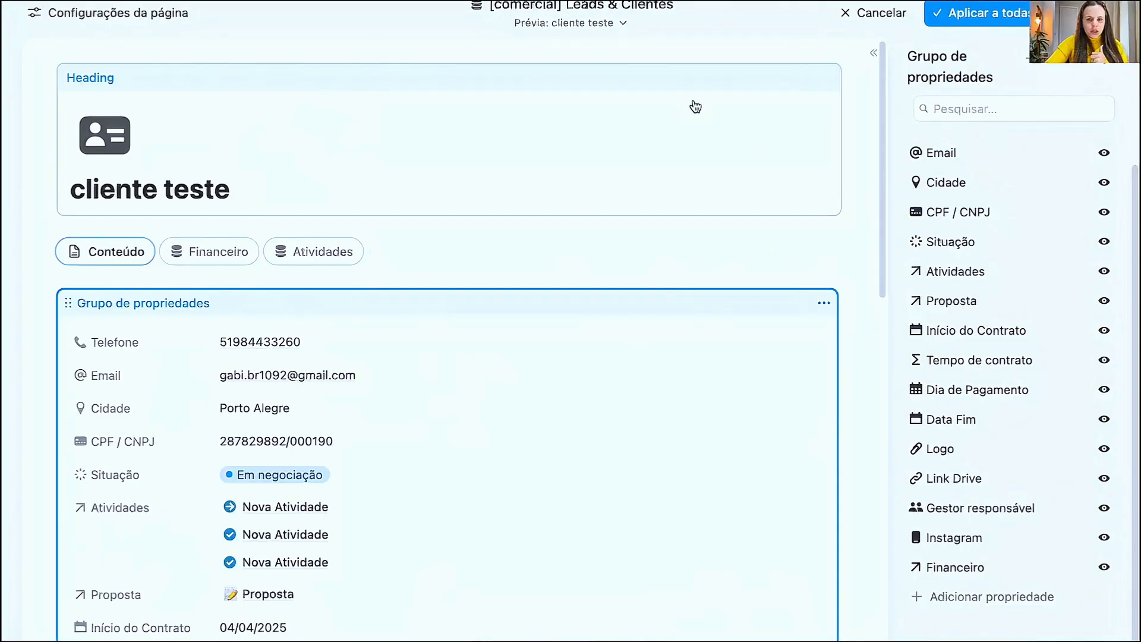
- Open the layout's side panel and add the existing Financeiro and Atividades relation properties to it
left_click(873, 53)
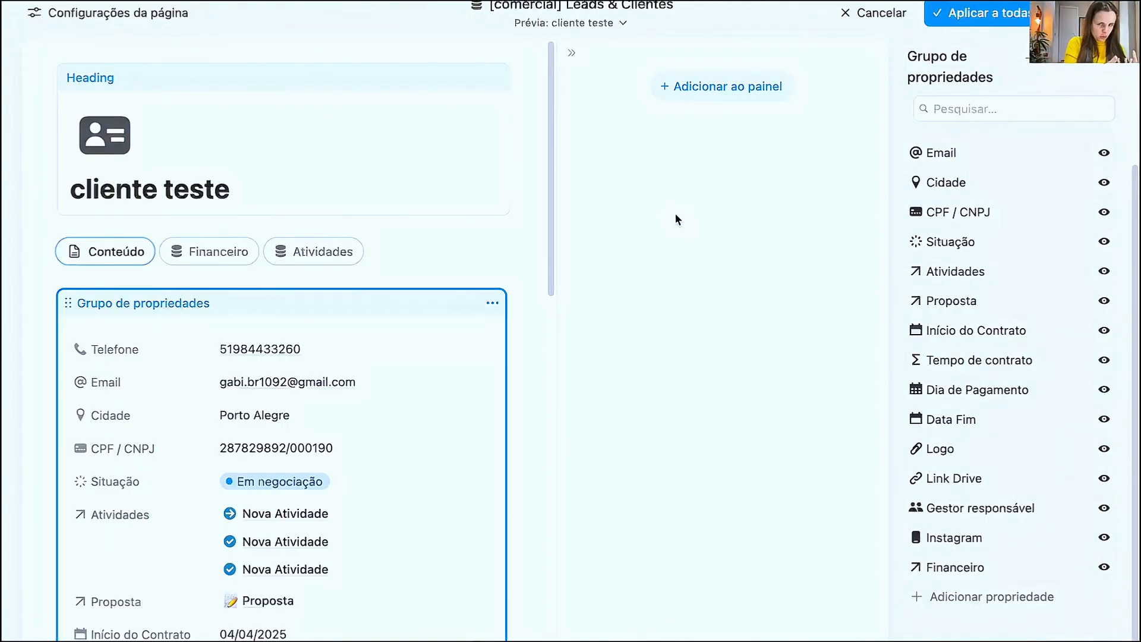
left_click(721, 91)
type("fina")
left_click(1044, 173)
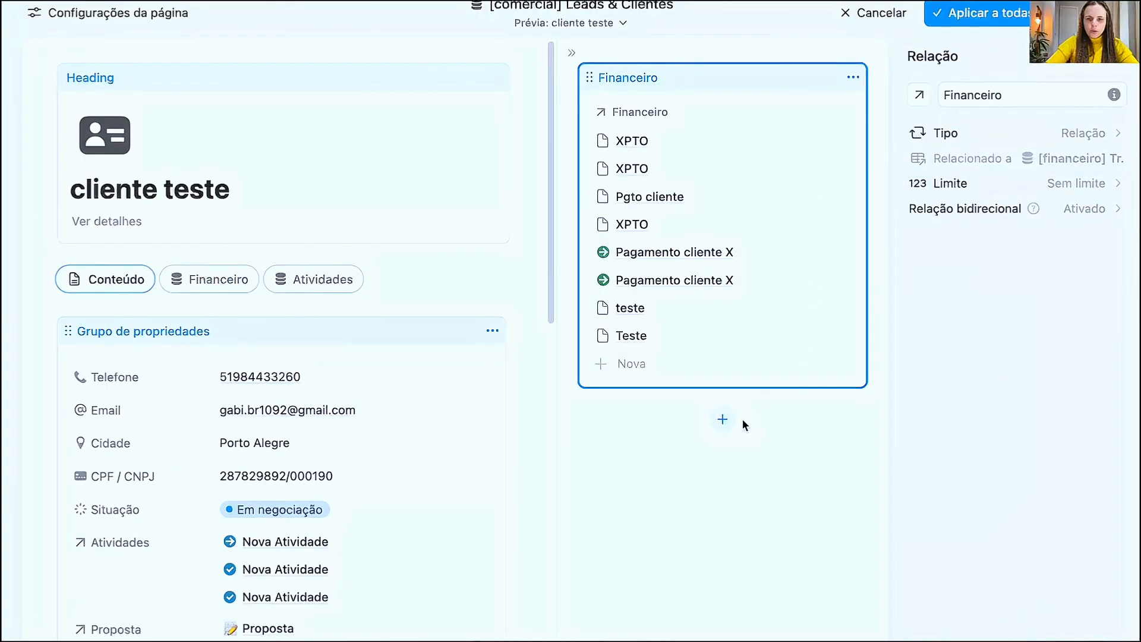
left_click(723, 419)
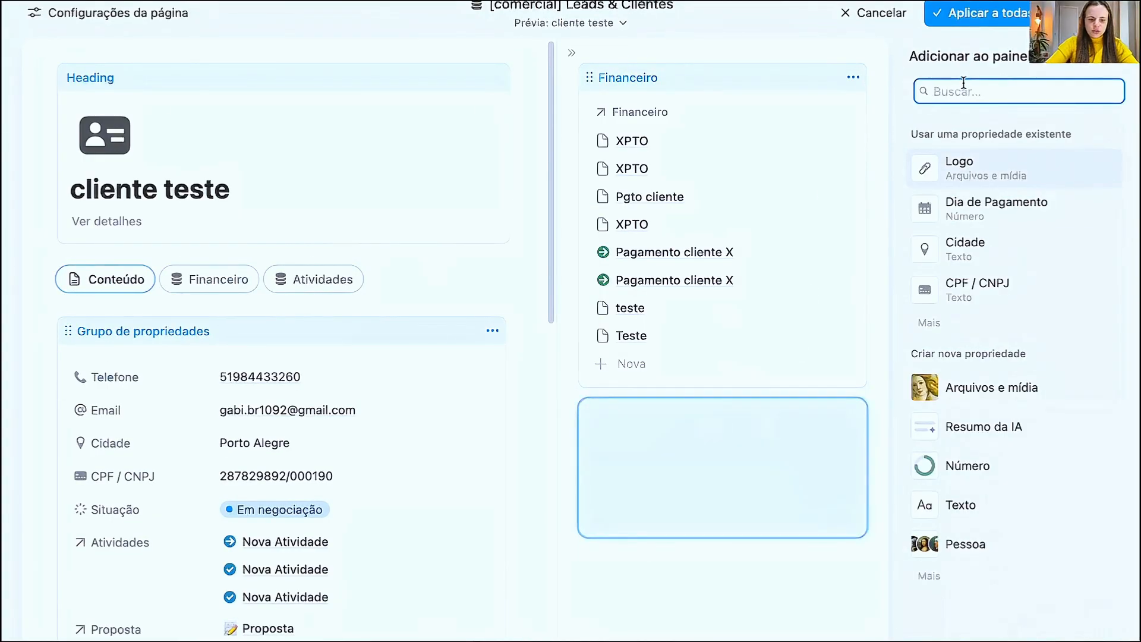
type("ati")
left_click(954, 168)
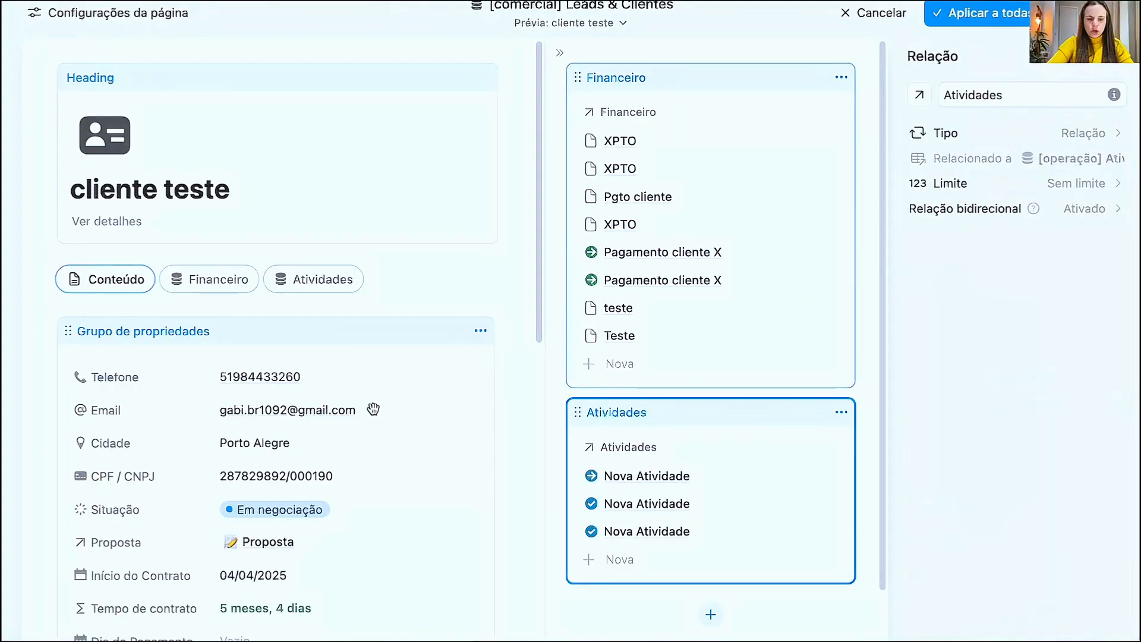
- Check the main property group's list, then collapse the side panel holding Financeiro and Atividades
scroll(475, 379, "down", 8)
scroll(198, 273, "up", 5)
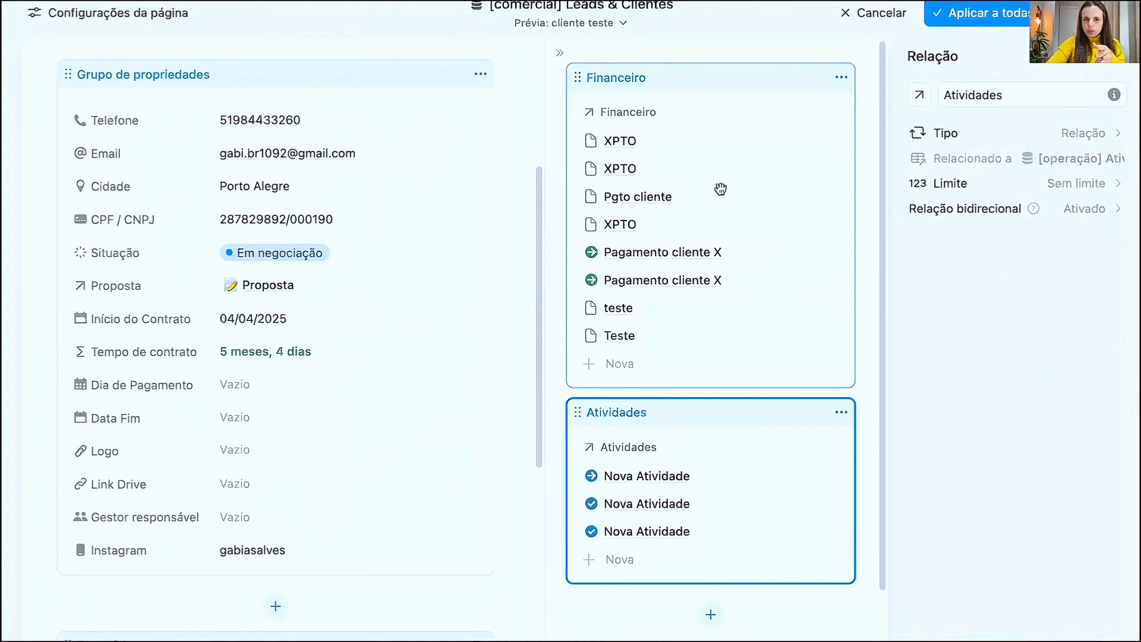
left_click(560, 52)
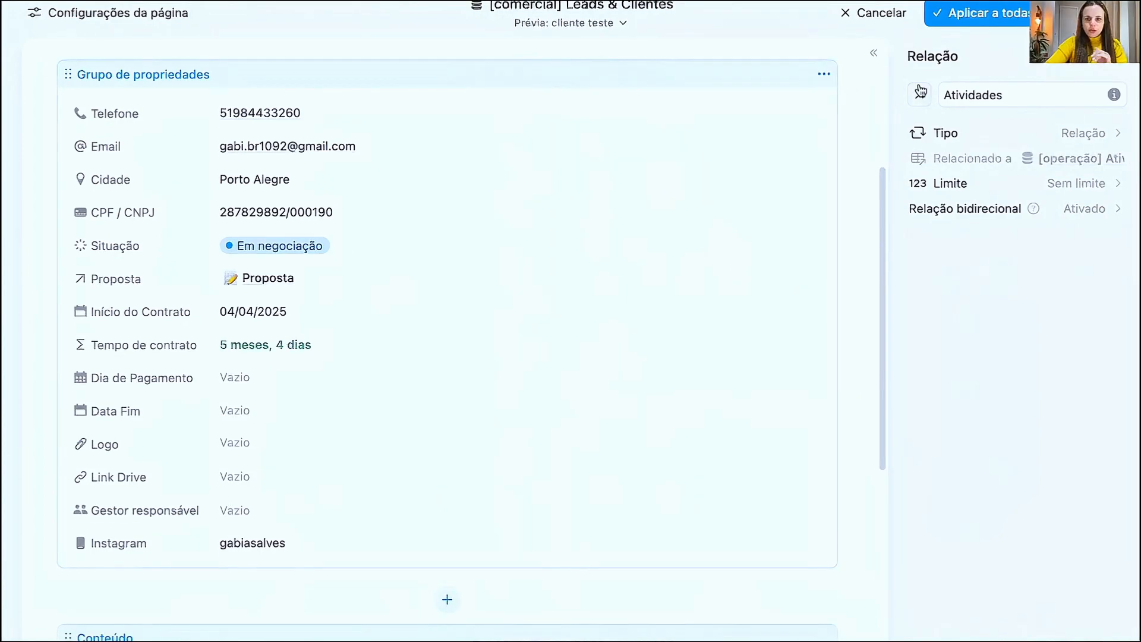
scroll(410, 327, "up", 5)
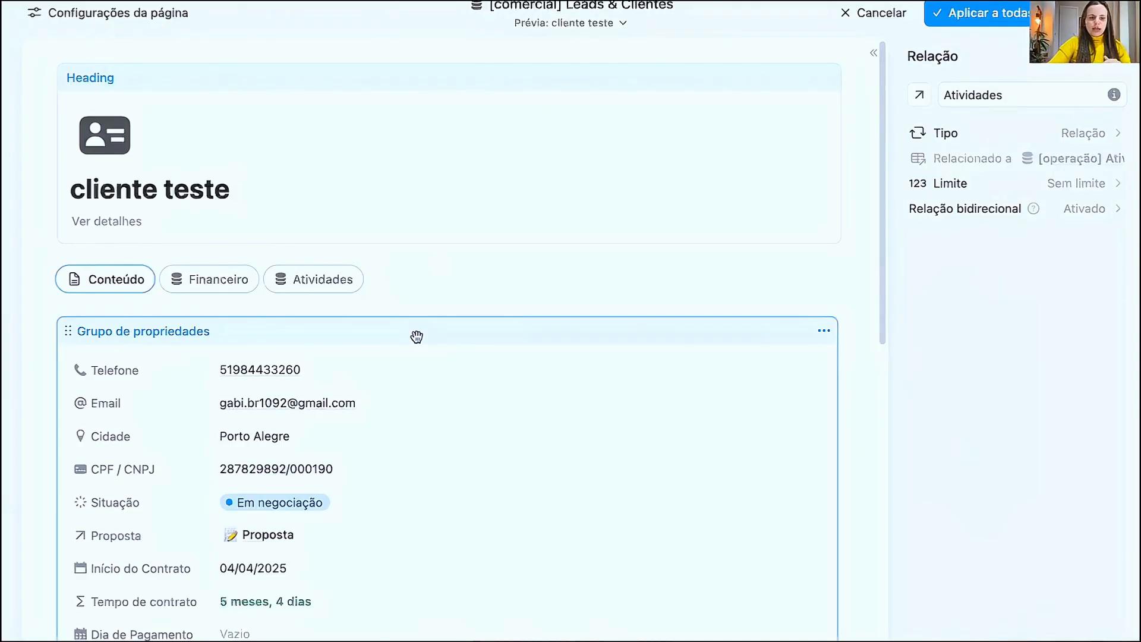
- Add a section named "Dados básicos" to the property group under Conteúdo
left_click(278, 341)
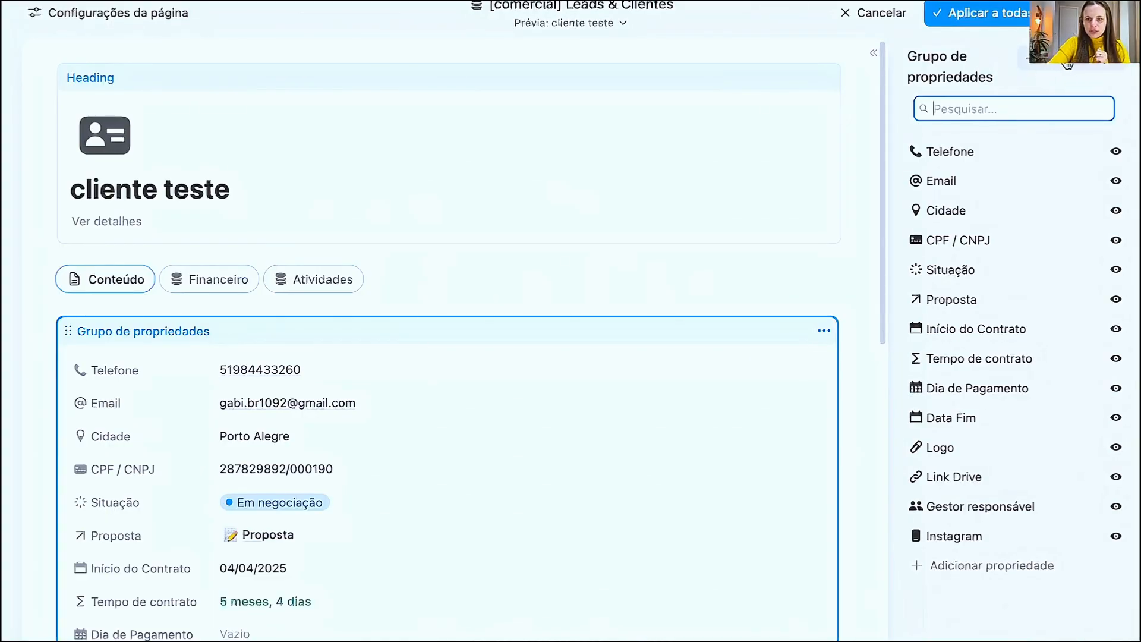
left_click(1038, 71)
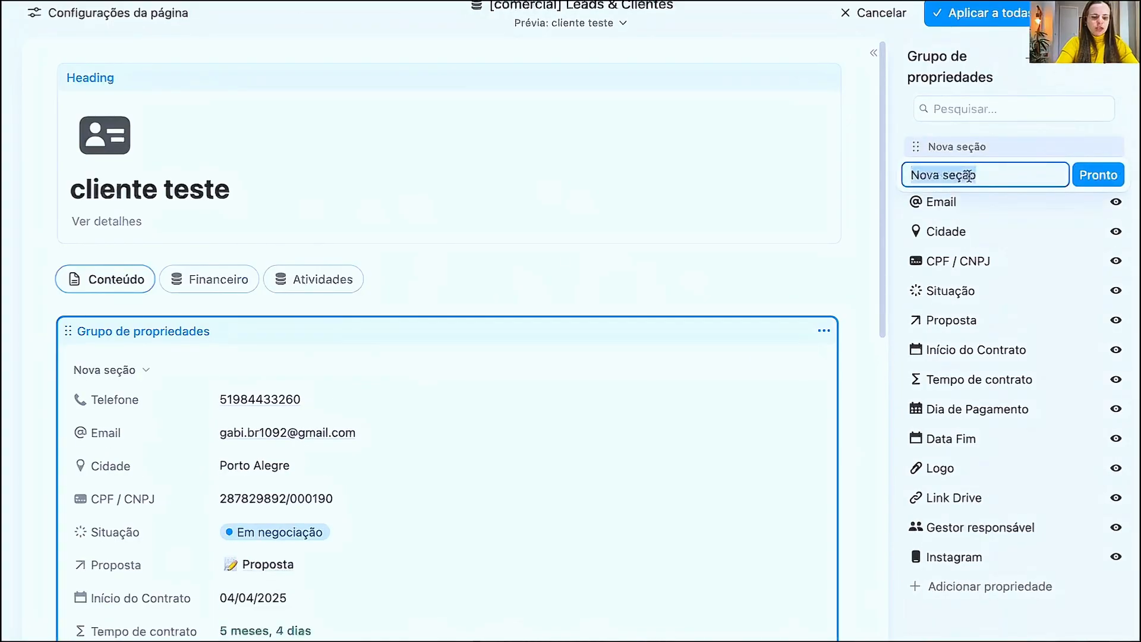
type("Dados ba")
key("BackSpace")
type("ásicos")
key("Return")
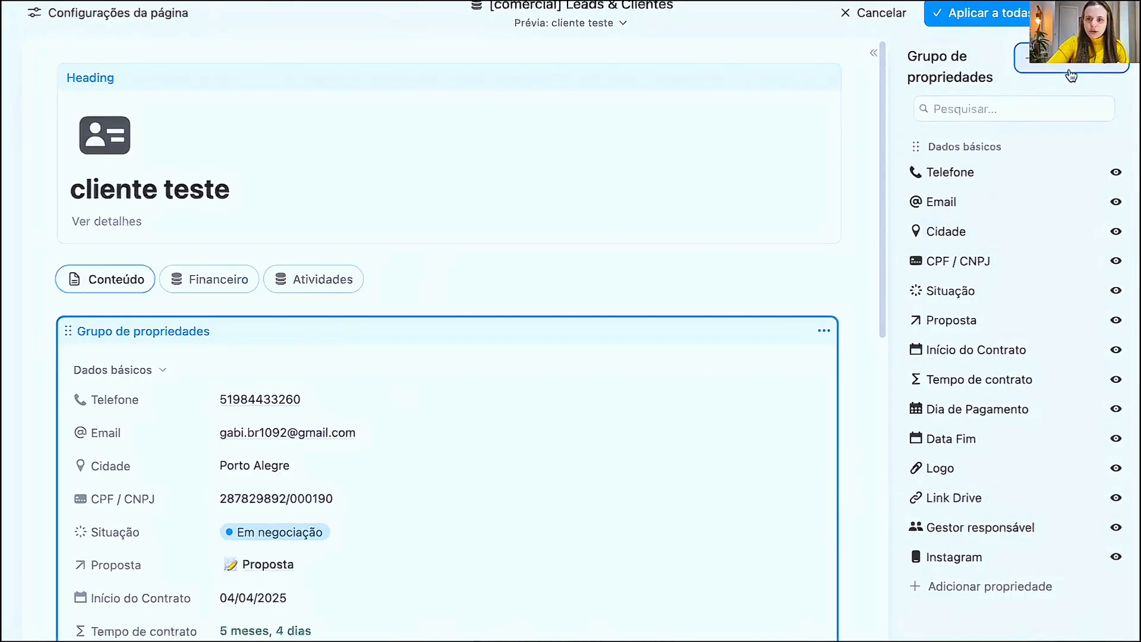
- Add another section named "Dados de contrato" to the property group
left_click(1060, 60)
type("dADOS ")
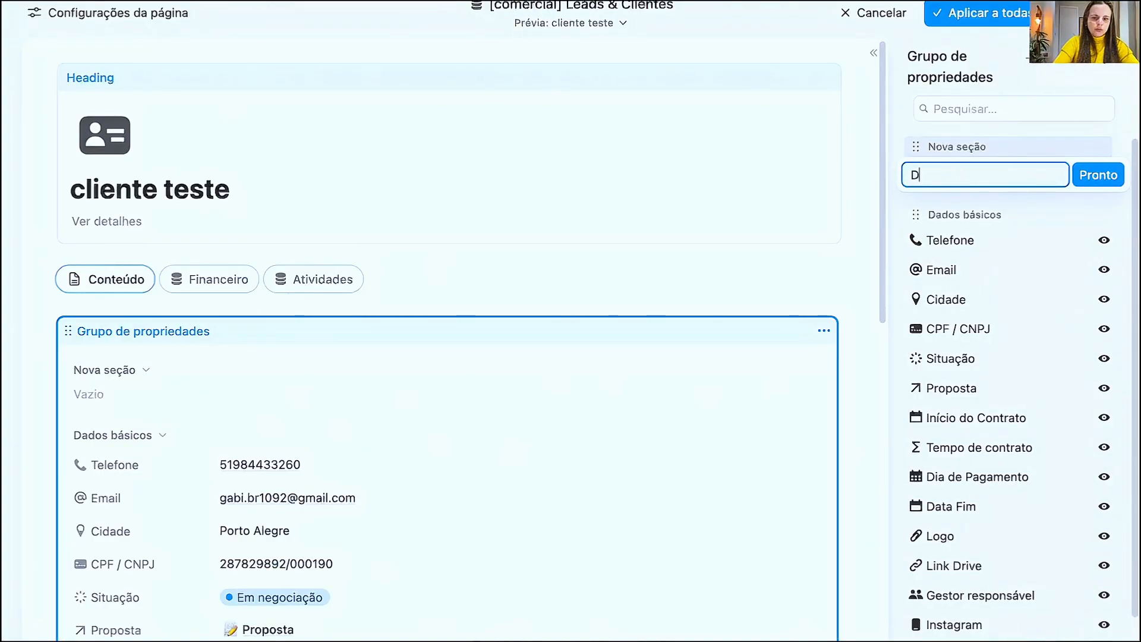
type("de contrato")
left_click(1098, 175)
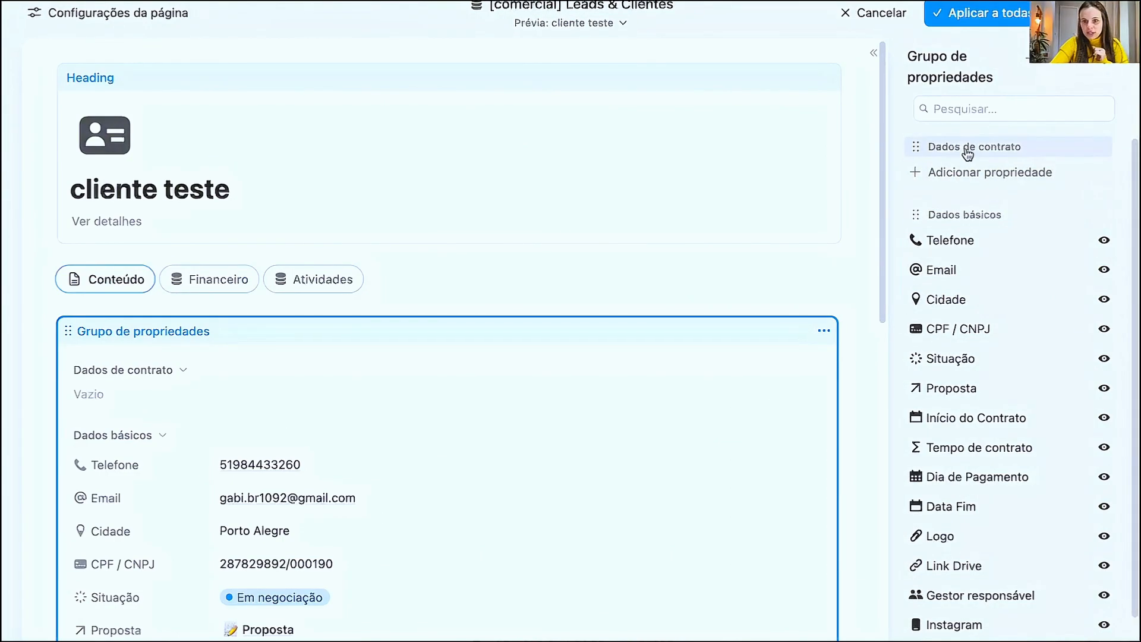
- Add a third section named "infos" to the property group
scroll(996, 315, "down", 1)
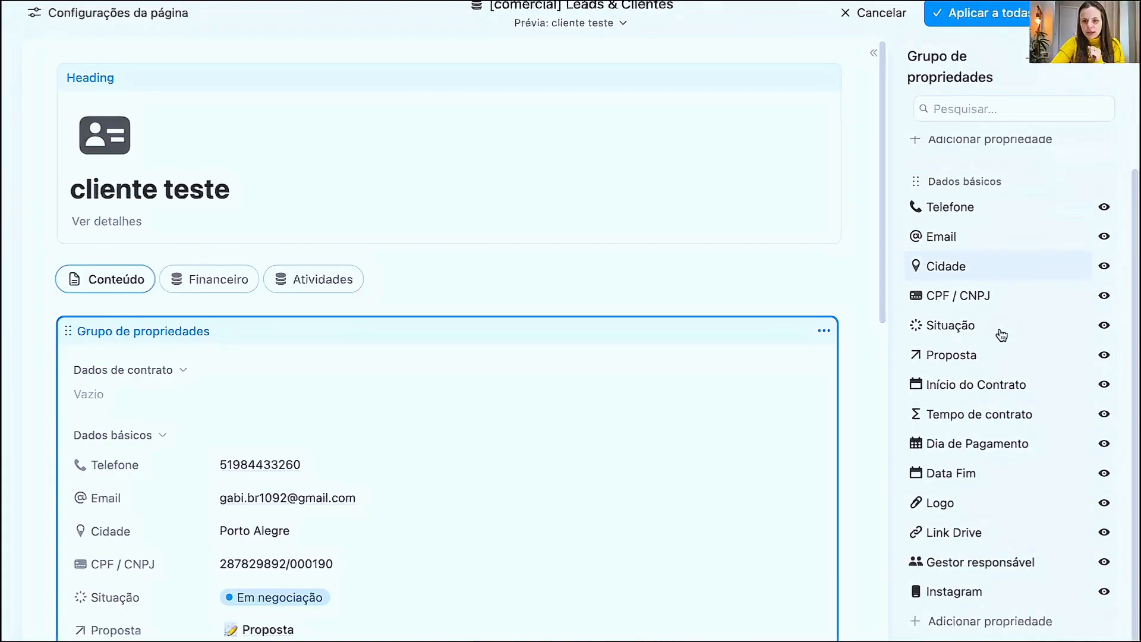
scroll(1072, 338, "up", 1)
left_click(1066, 66)
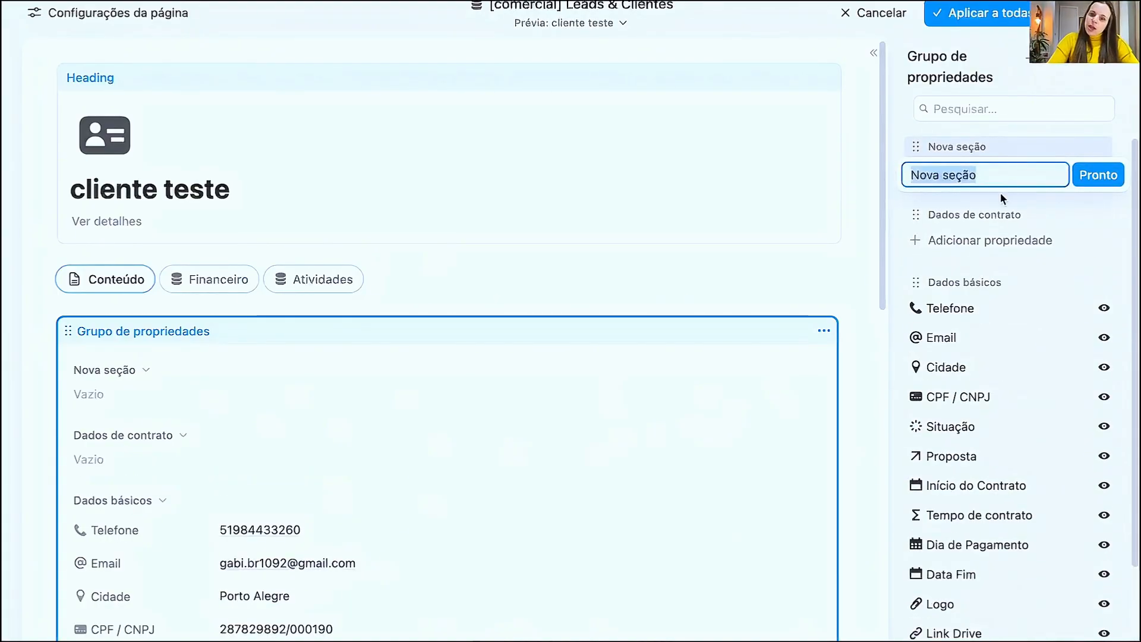
type("infos")
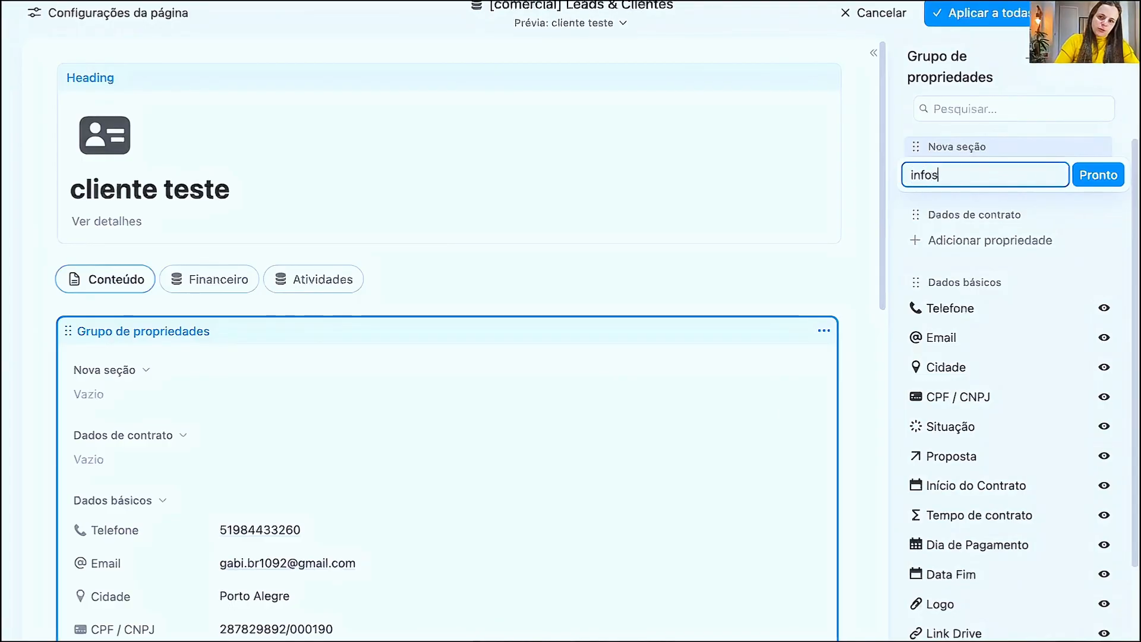
left_click(1099, 176)
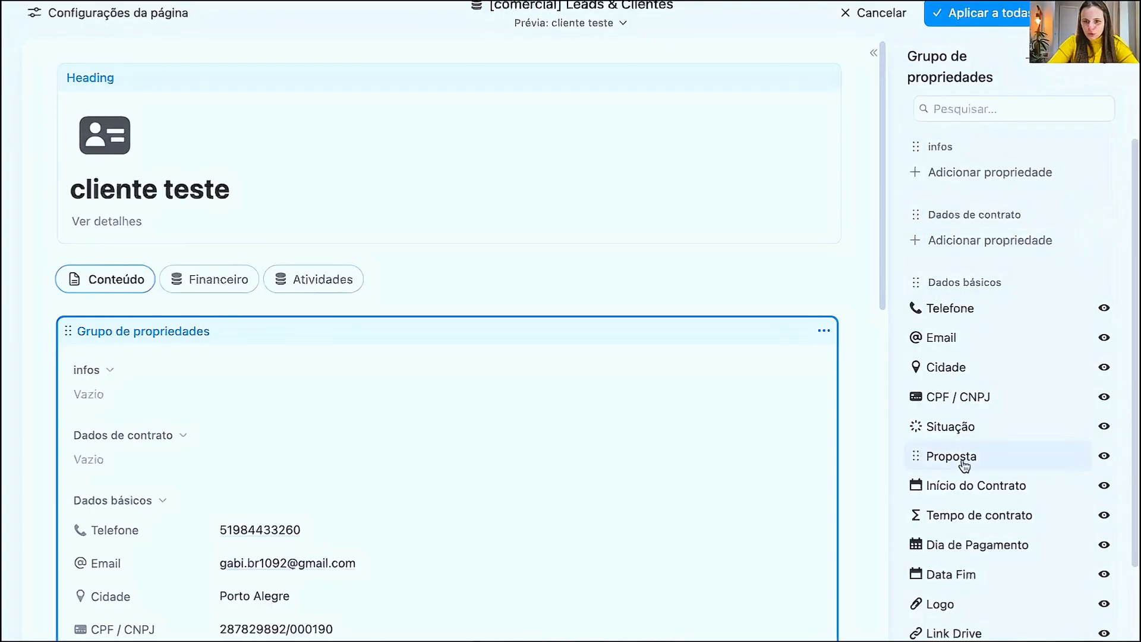
- Move Início do Contrato, Proposta, Dia de Pagamento, Data Fim and Tempo de contrato into the Dados de contrato section
left_click_drag(954, 488, 958, 246)
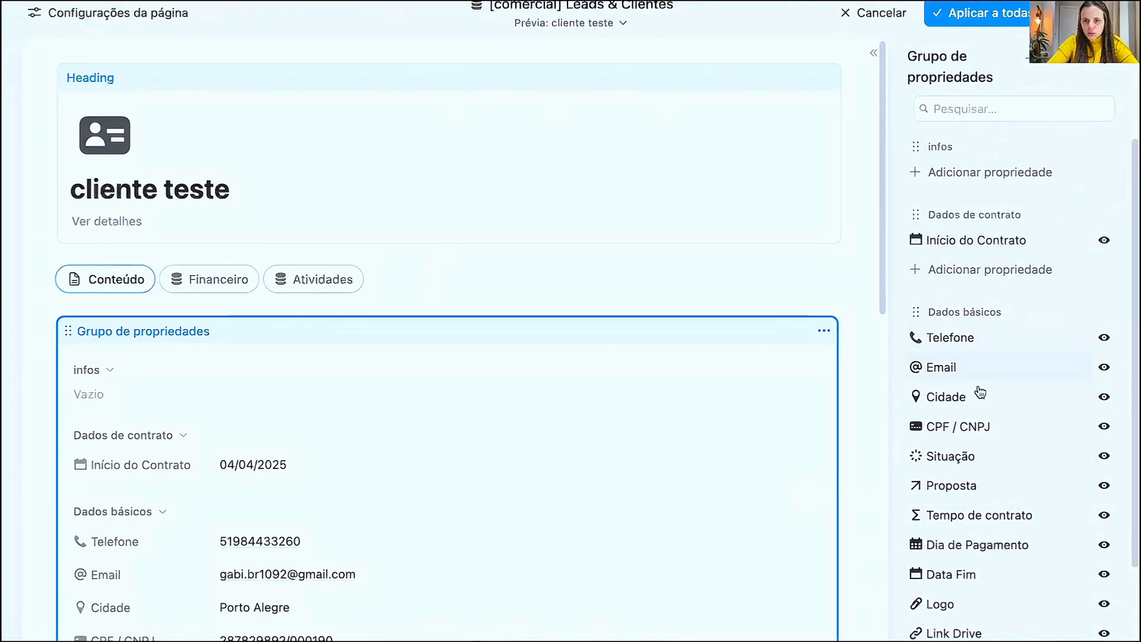
left_click_drag(954, 503, 951, 270)
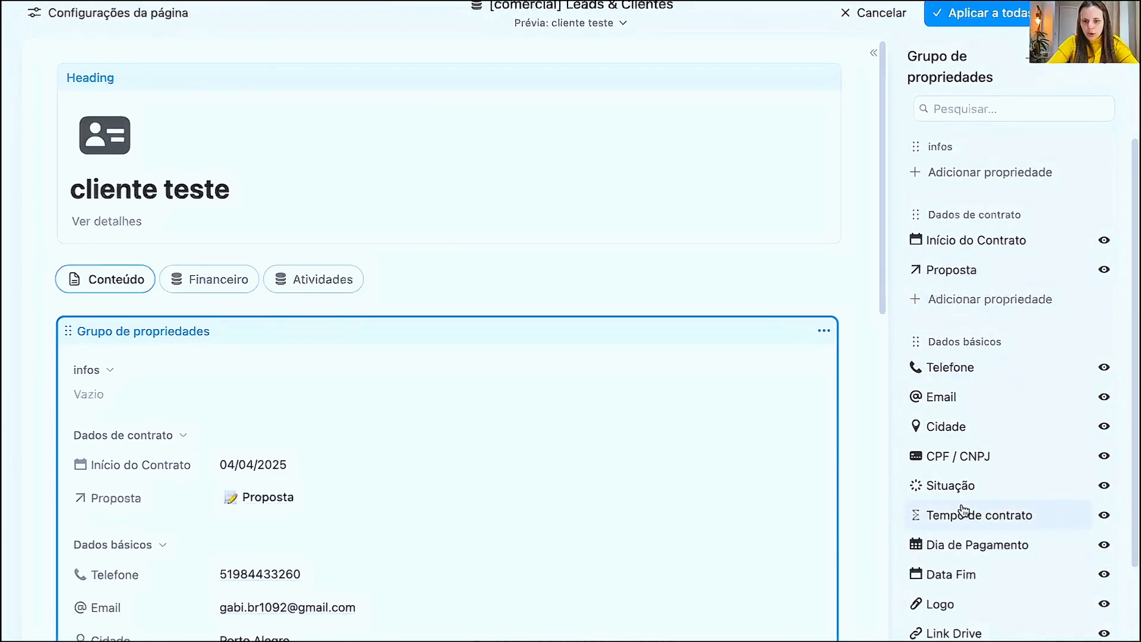
left_click_drag(960, 541, 958, 271)
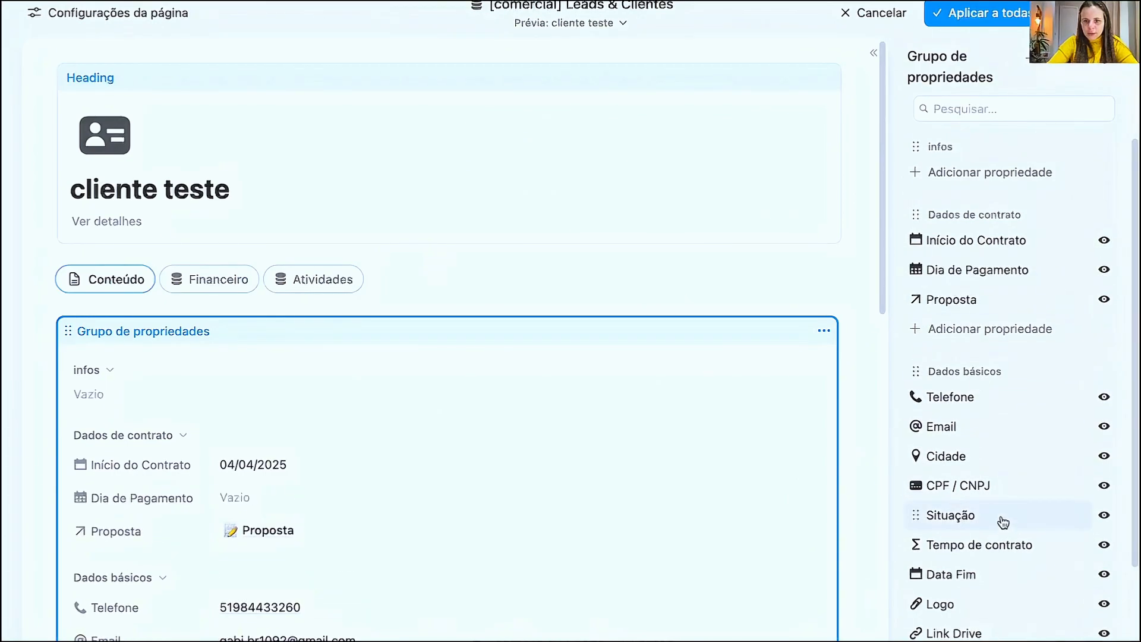
left_click_drag(955, 575, 957, 329)
scroll(998, 476, "down", 2)
left_click_drag(975, 469, 989, 265)
- Move Logo, Link Drive, Instagram and Situação from Dados básicos into the infos section
scroll(935, 457, "down", 1)
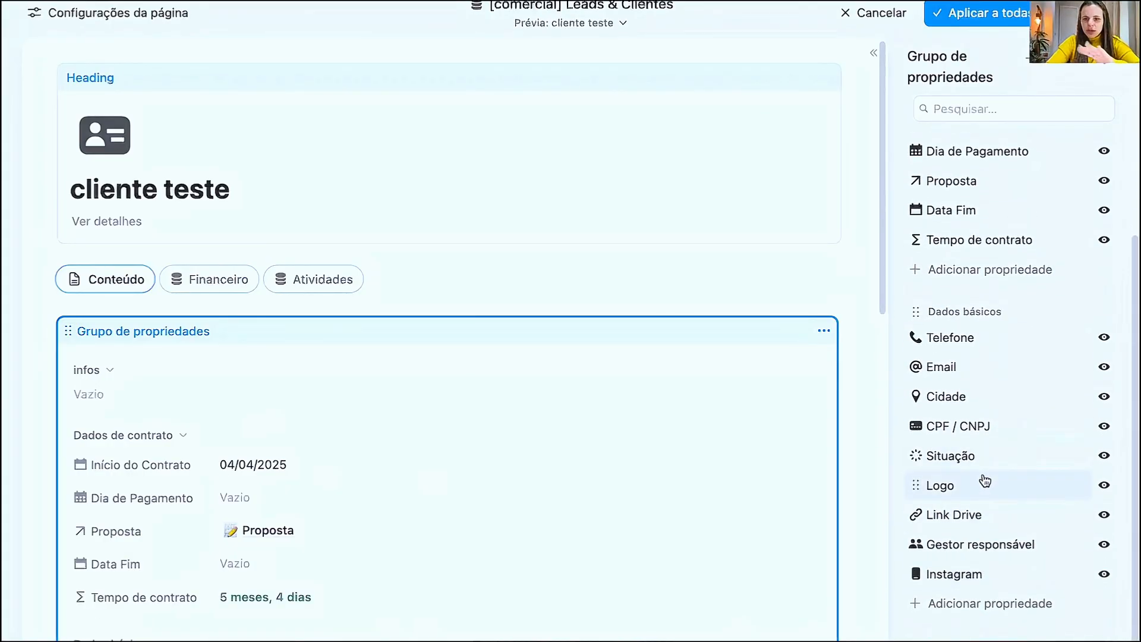
scroll(950, 260, "up", 5)
scroll(985, 501, "down", 1)
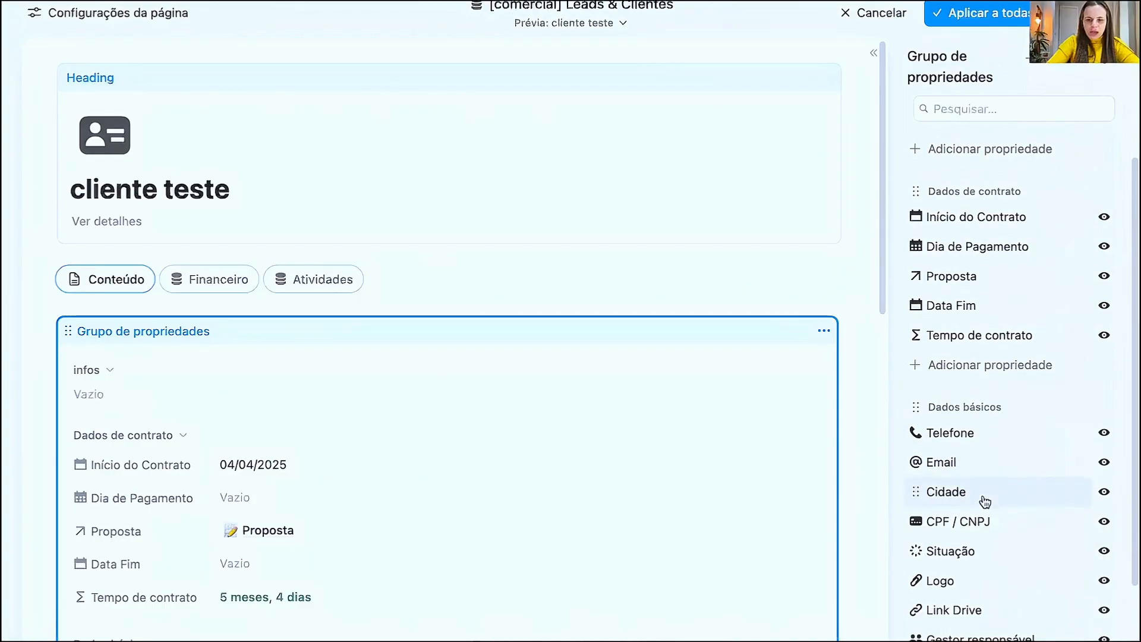
left_click_drag(945, 581, 977, 186)
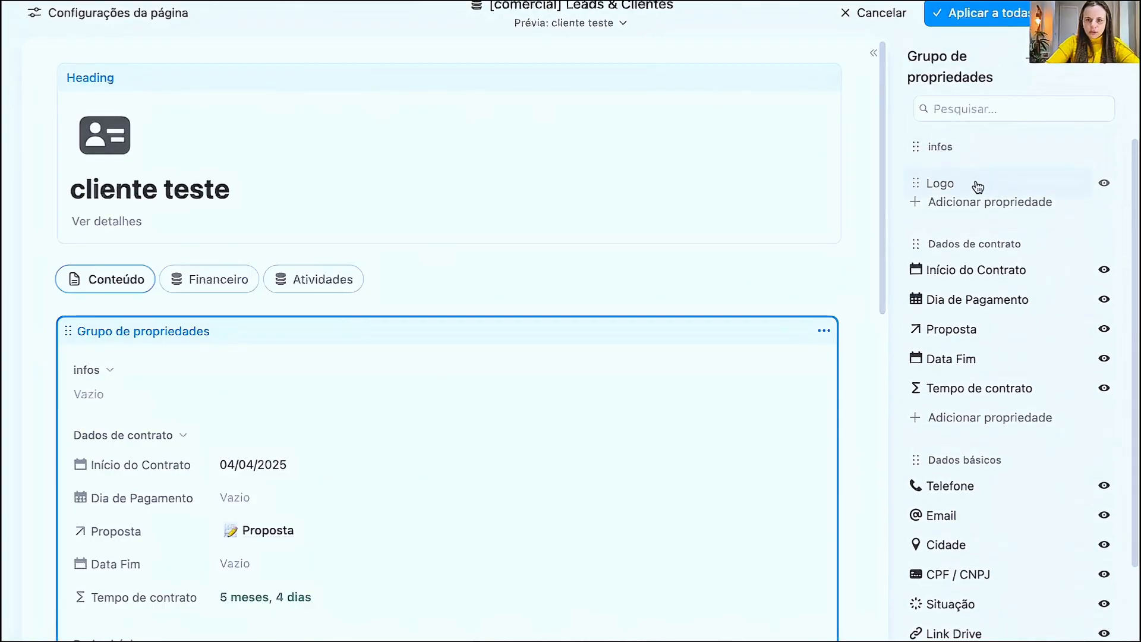
left_click_drag(968, 601, 978, 179)
scroll(993, 537, "down", 1)
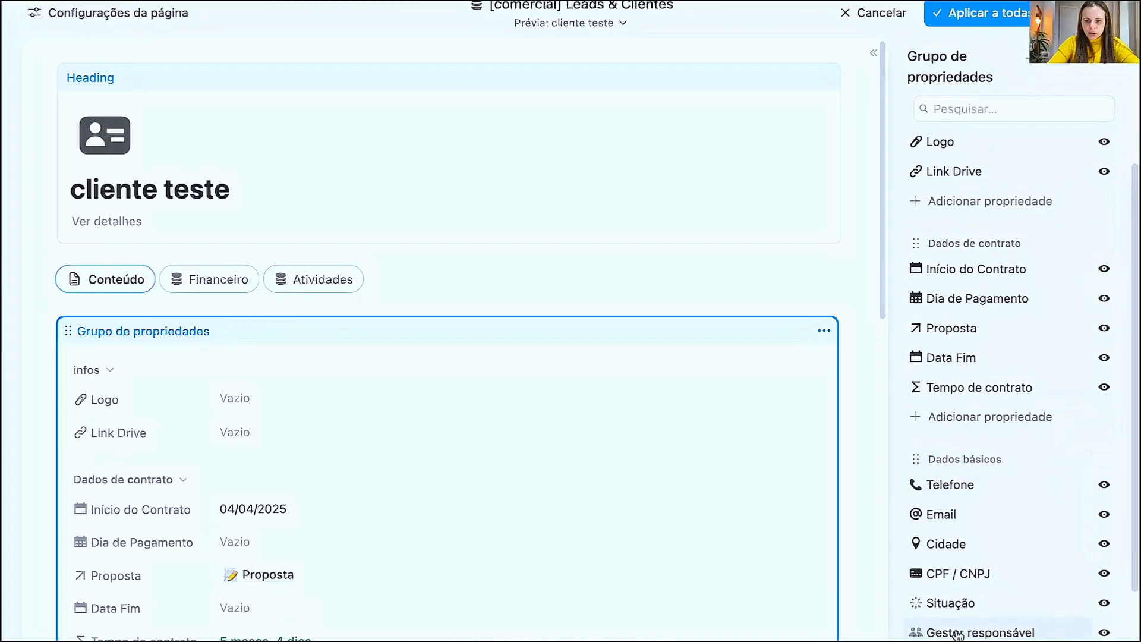
scroll(961, 630, "down", 1)
left_click_drag(953, 620, 970, 189)
scroll(998, 470, "down", 2)
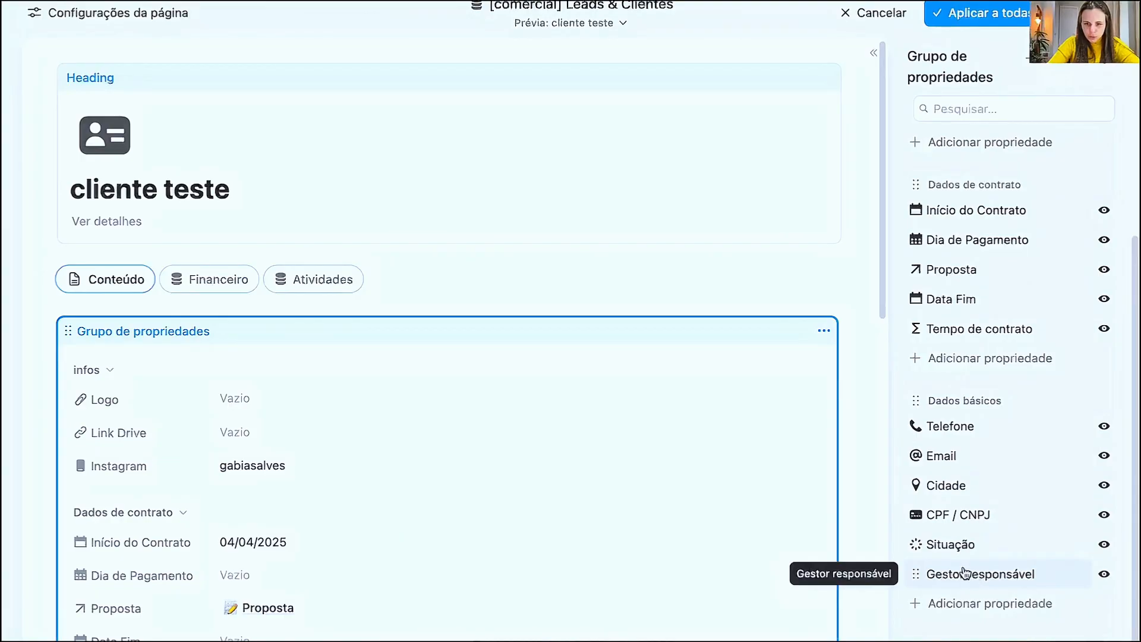
left_click_drag(954, 545, 962, 182)
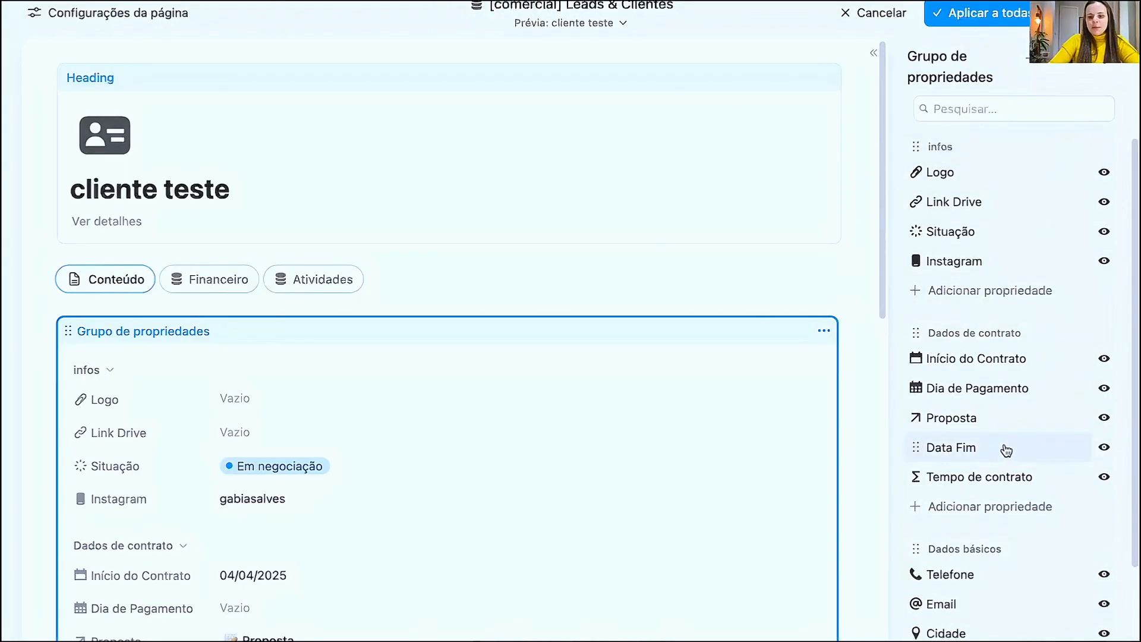
- Reorder the property group so the Dados básicos section comes first, above infos
scroll(993, 475, "down", 2)
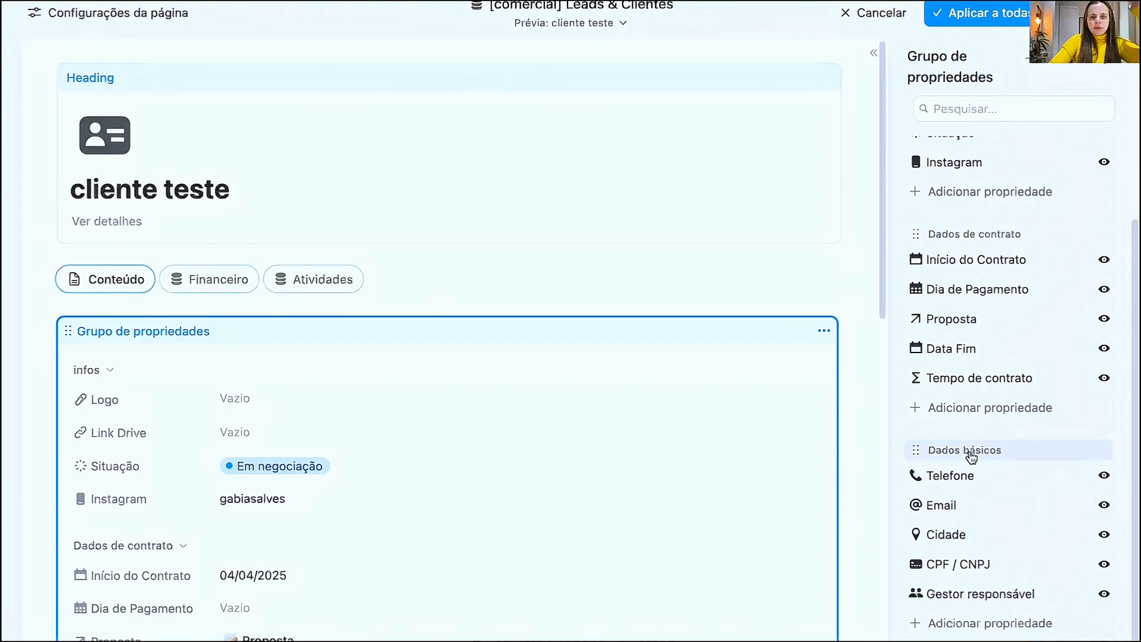
left_click_drag(1018, 445, 1016, 141)
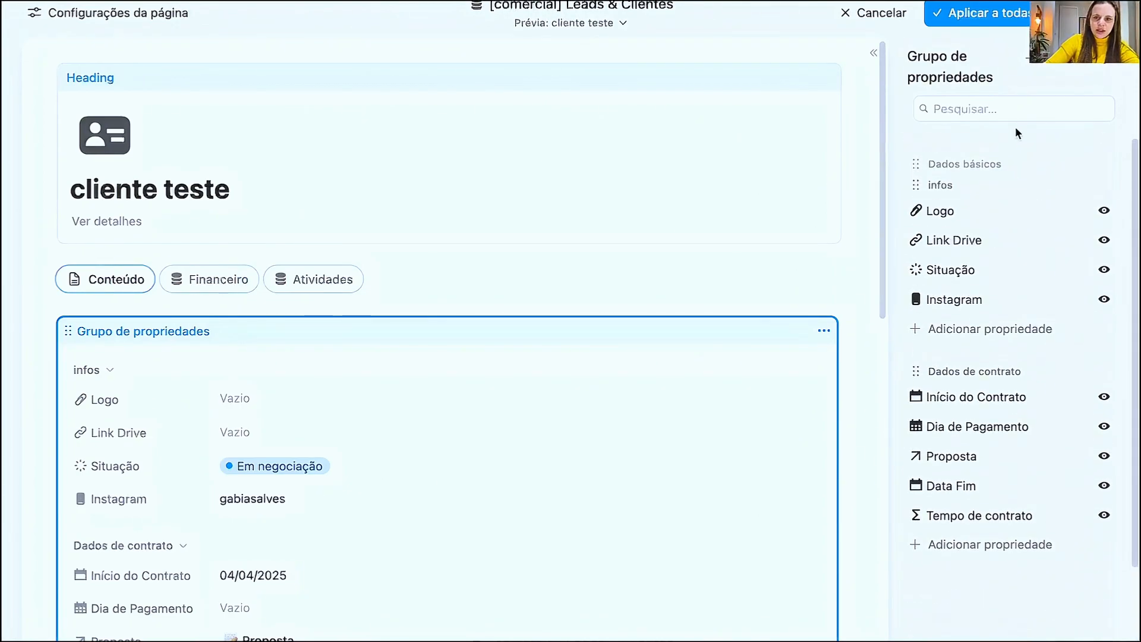
left_click_drag(1012, 204, 998, 169)
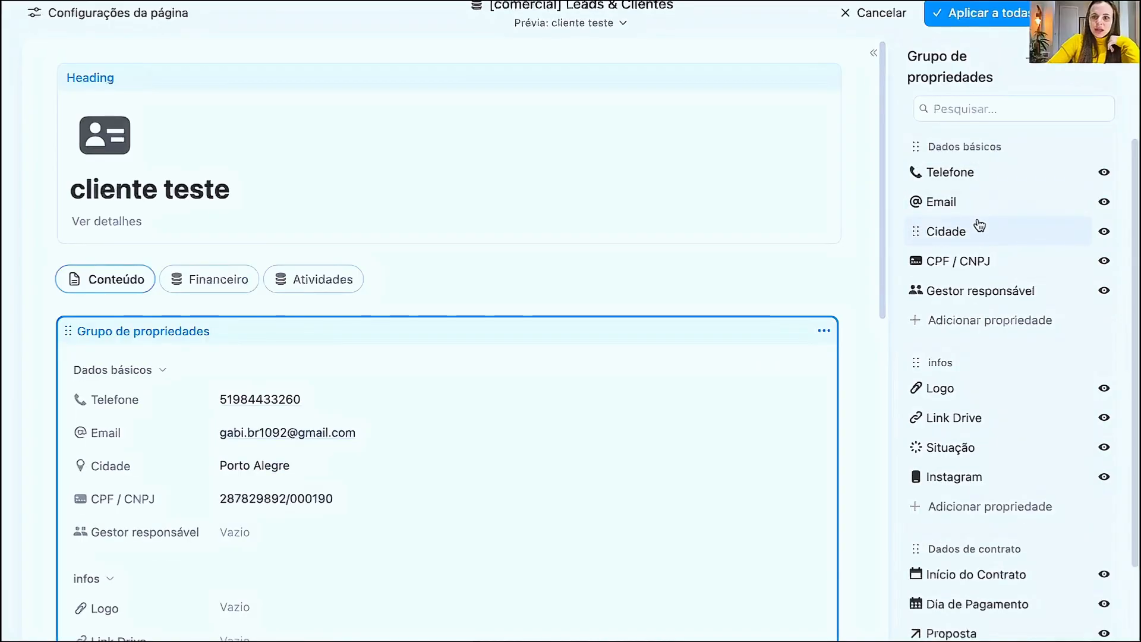
- Place the Dados de contrato section between Dados básicos and infos
scroll(975, 380, "down", 2)
scroll(991, 380, "up", 2)
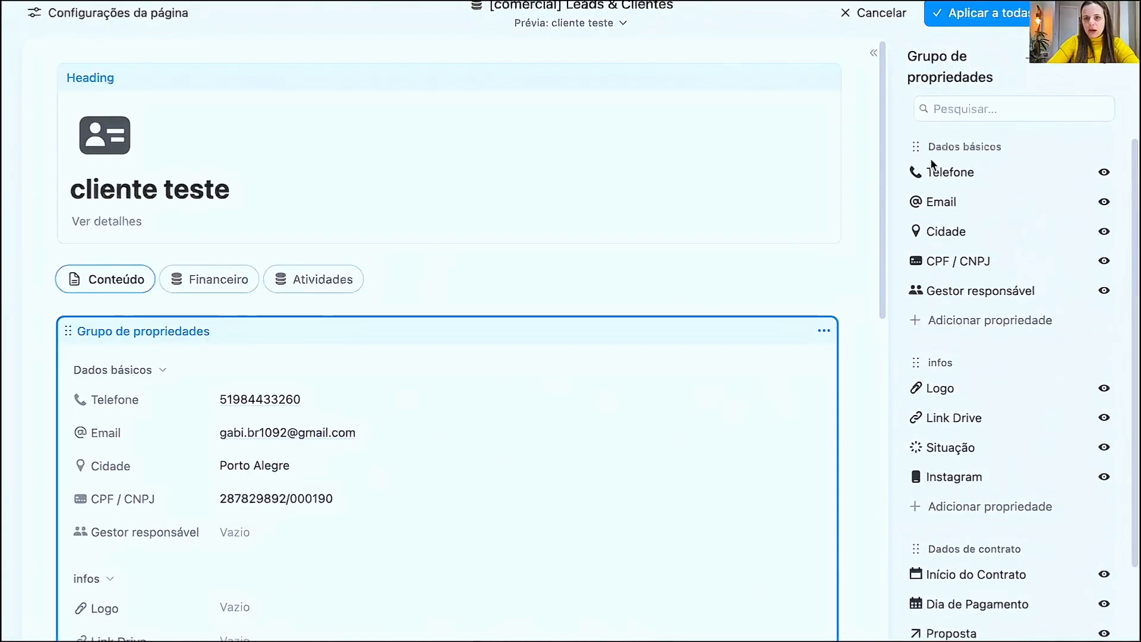
scroll(980, 509, "down", 2)
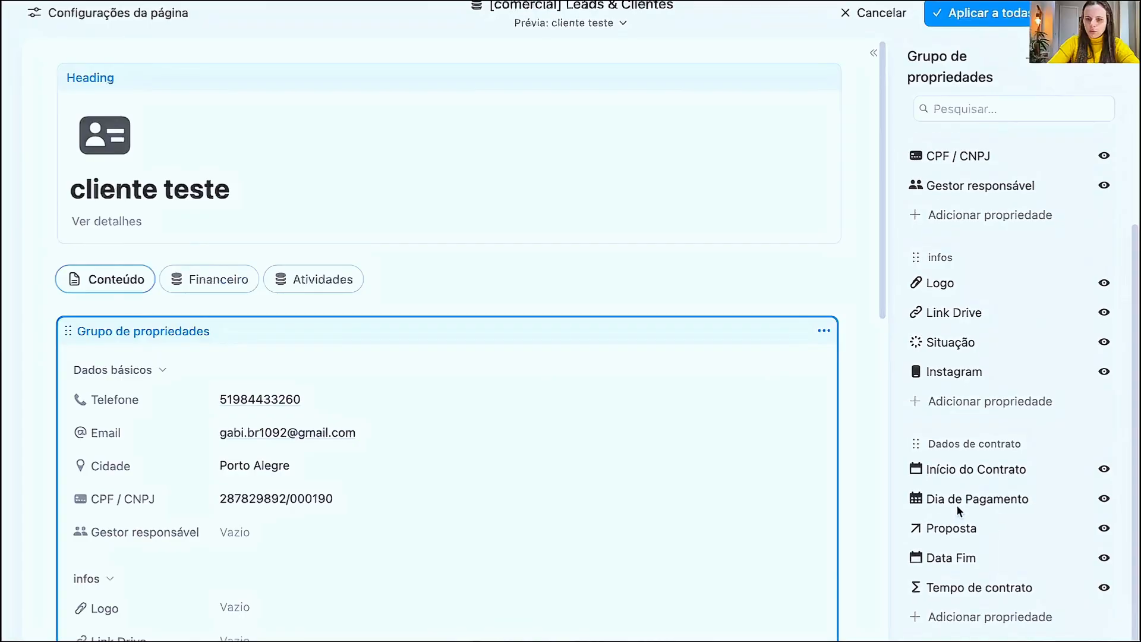
scroll(990, 456, "up", 1)
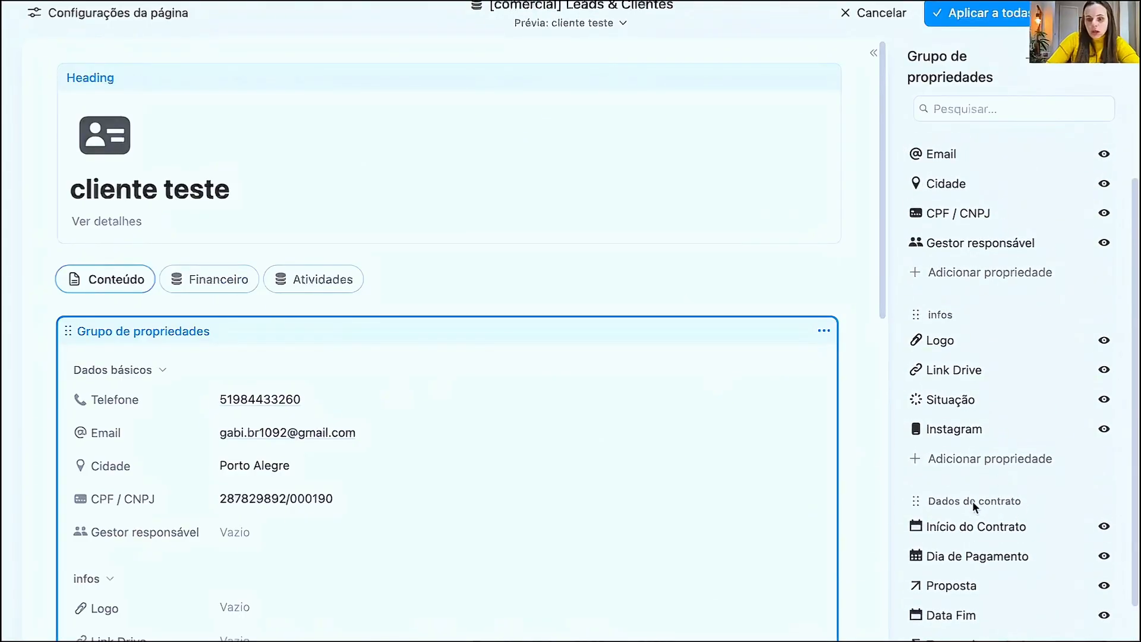
left_click_drag(974, 502, 977, 328)
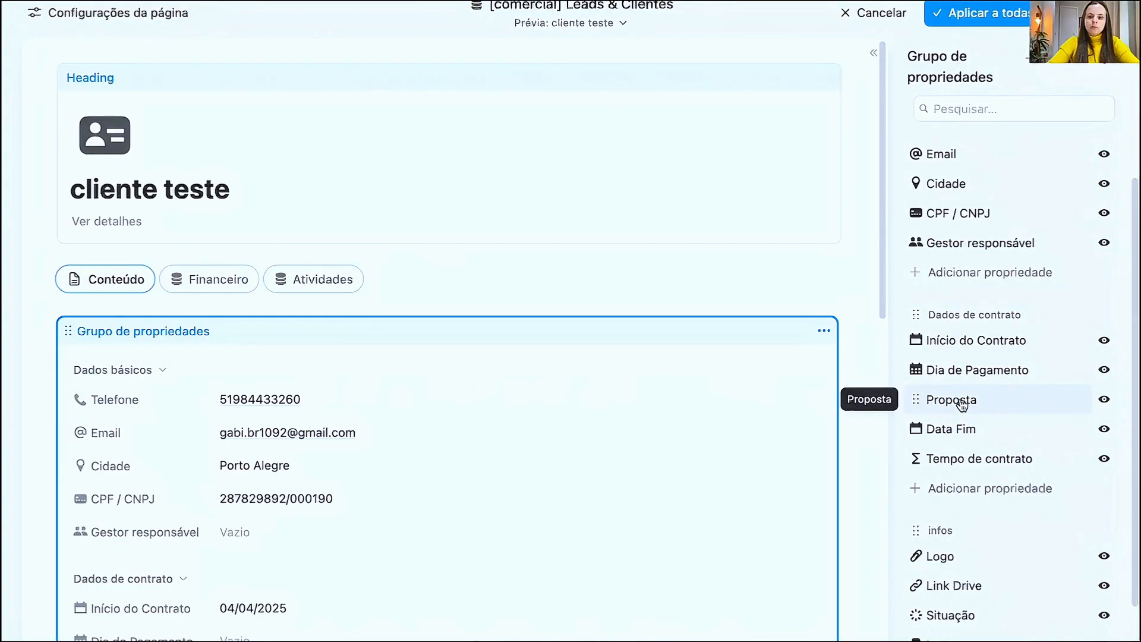
- Review the reorganized property sections and apply the layout to all pages
scroll(1004, 357, "down", 2)
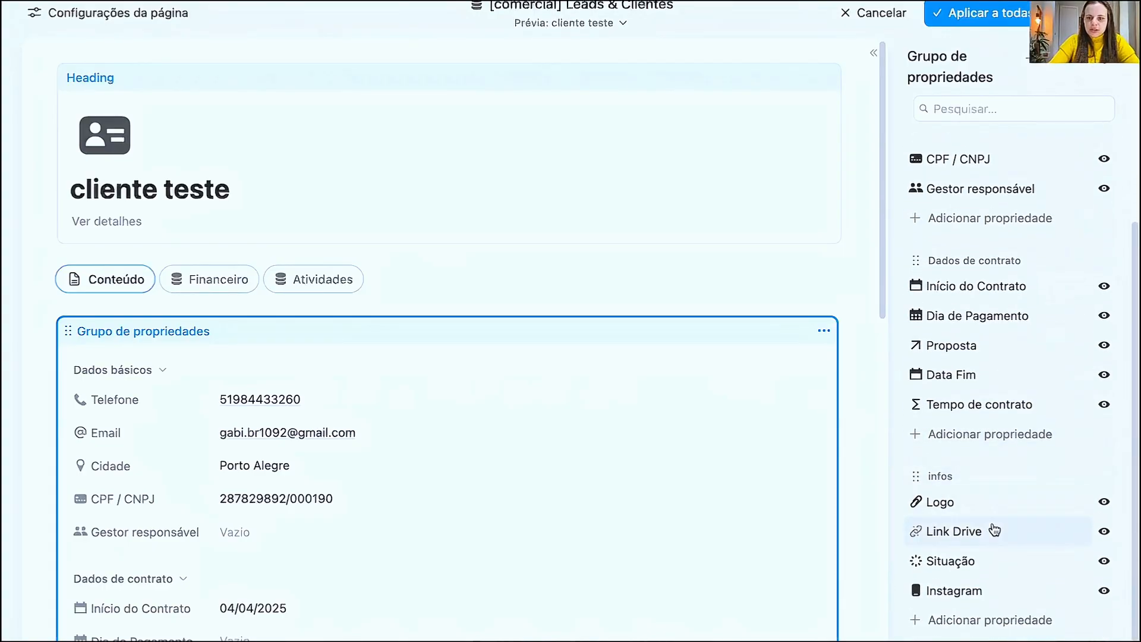
scroll(983, 440, "up", 3)
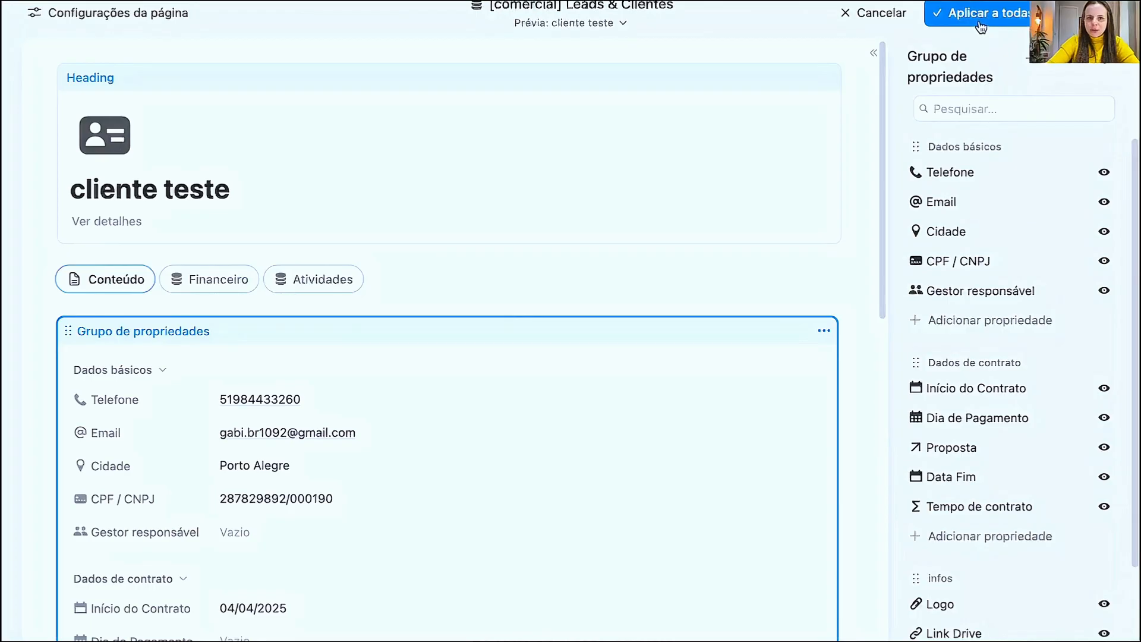
left_click(998, 20)
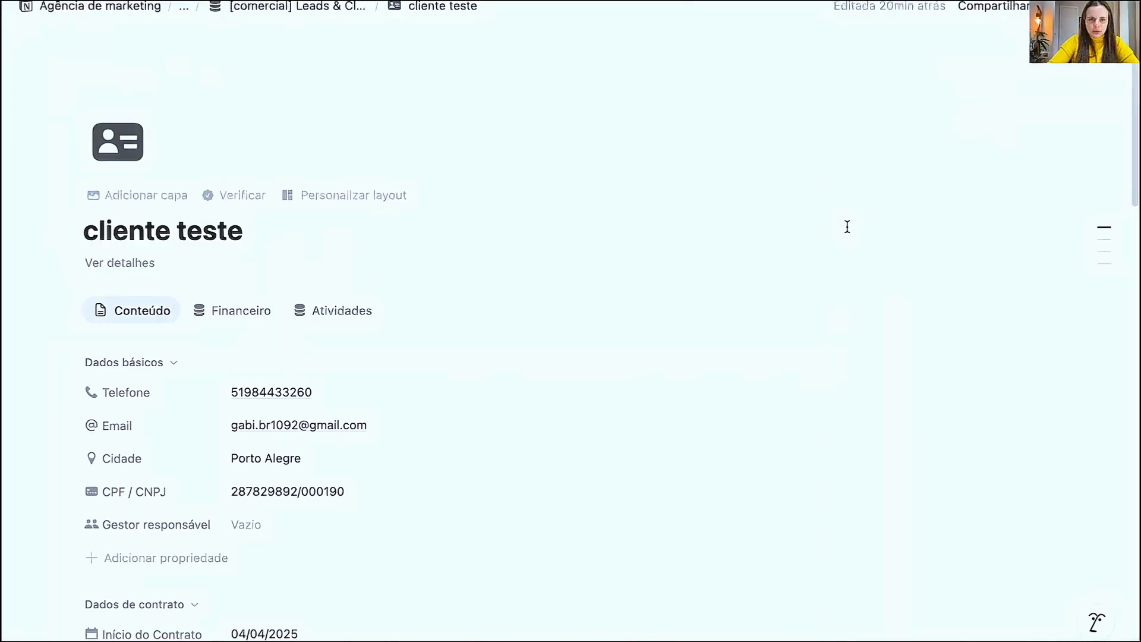
- Collapse the Dados básicos, Dados de contrato and infos sections on the cliente teste page
scroll(209, 408, "down", 5)
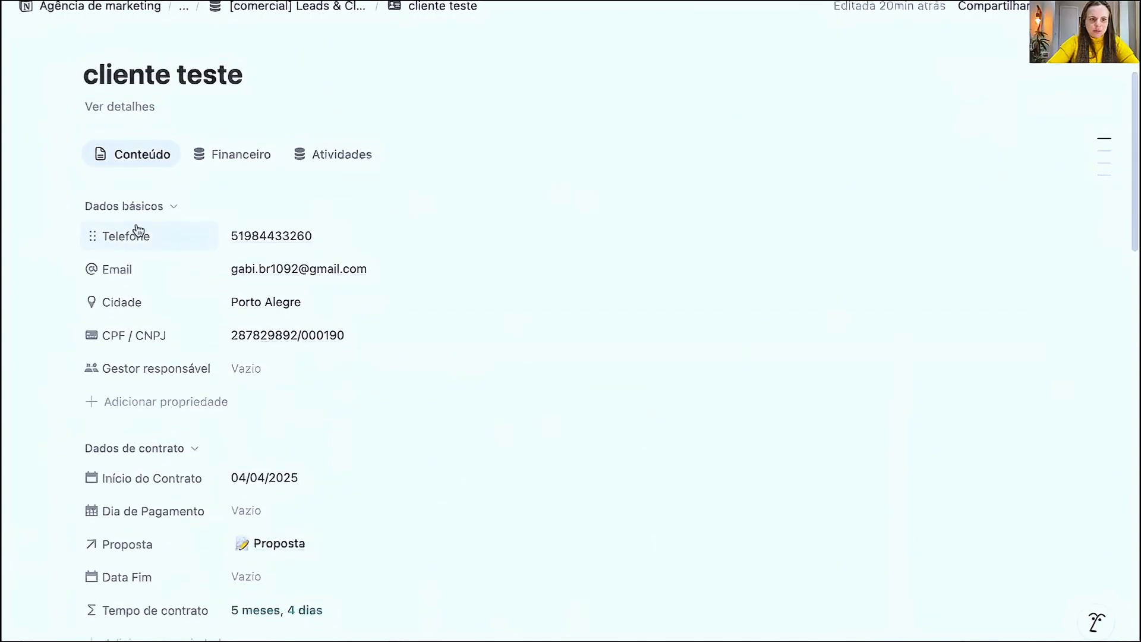
left_click(137, 207)
left_click(134, 235)
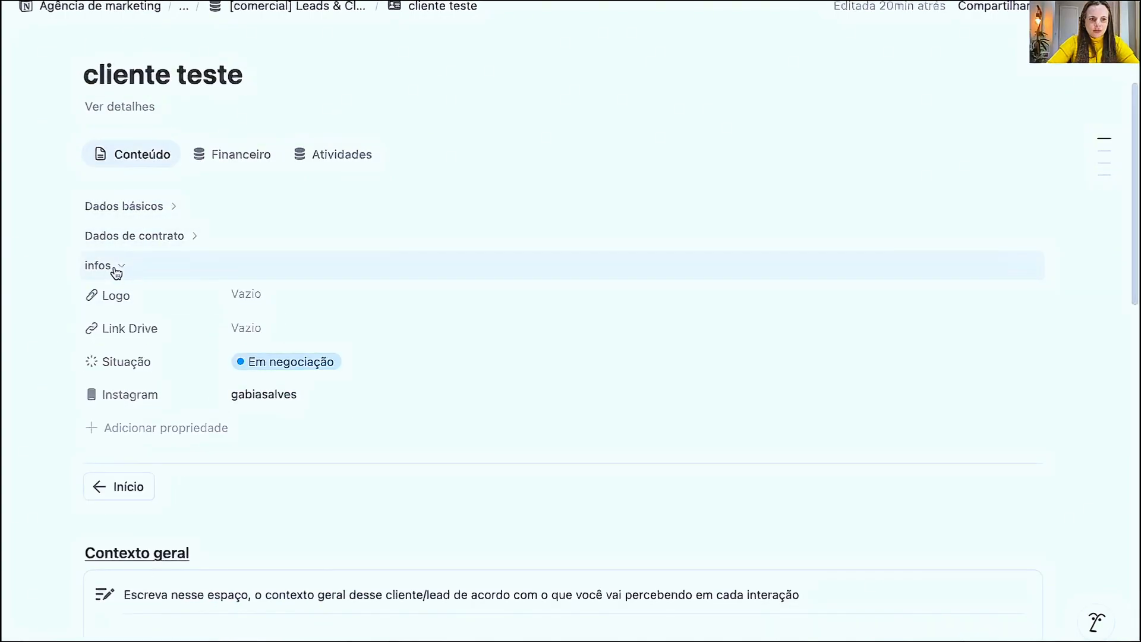
left_click(115, 267)
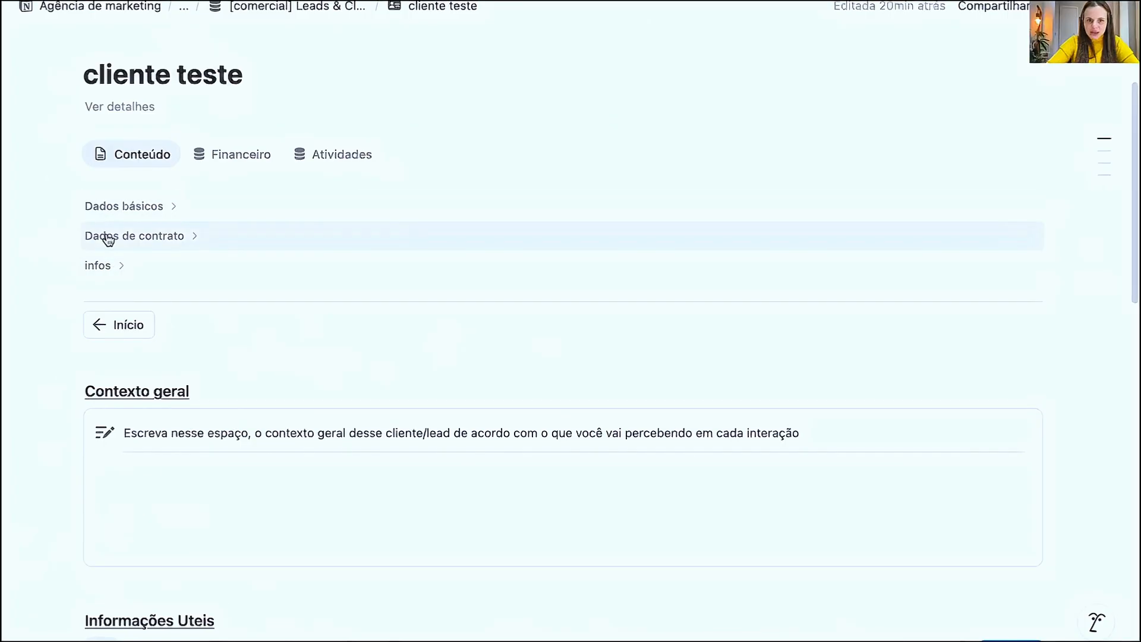
left_click(127, 207)
left_click(126, 218)
left_click(131, 240)
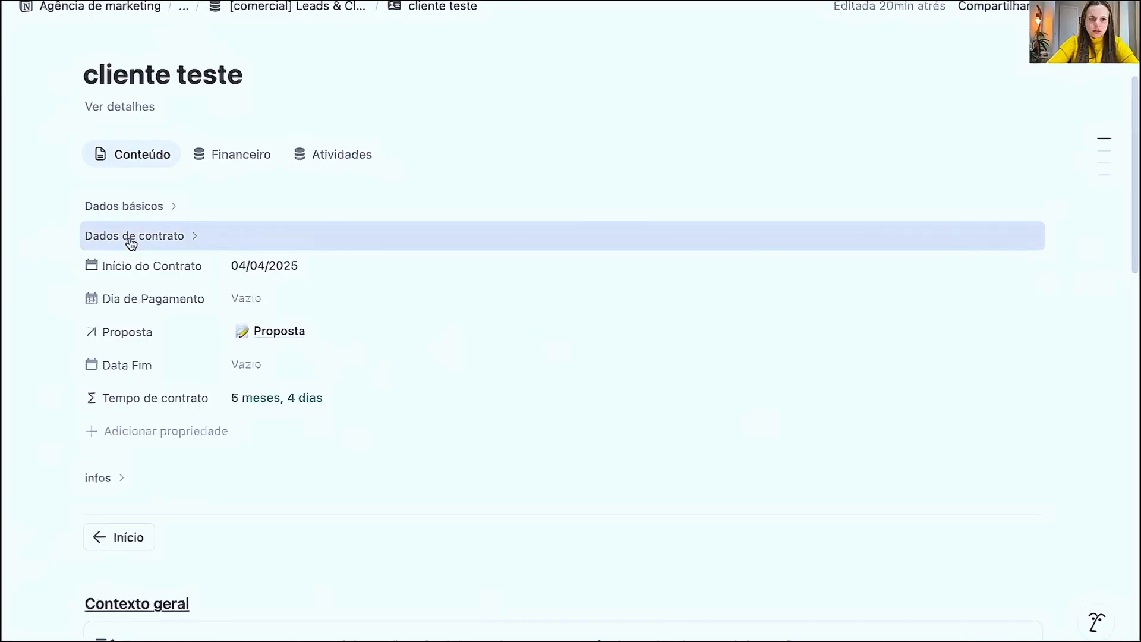
left_click(131, 240)
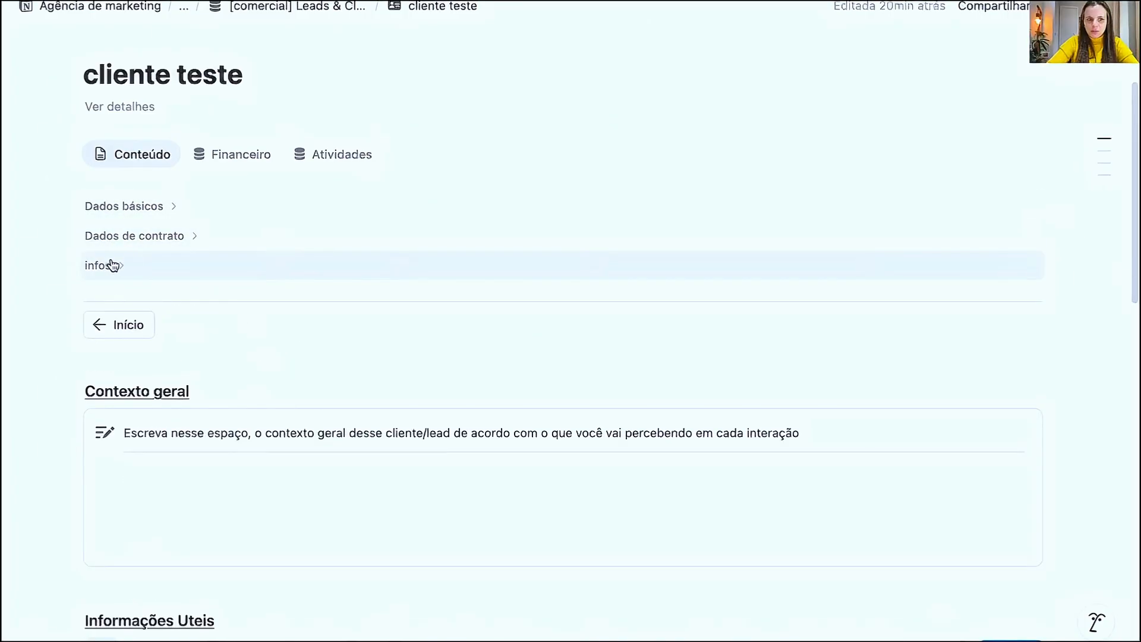
- Check the Financeiro and Atividades tabs of the cliente teste page and return to Conteúdo
left_click(223, 162)
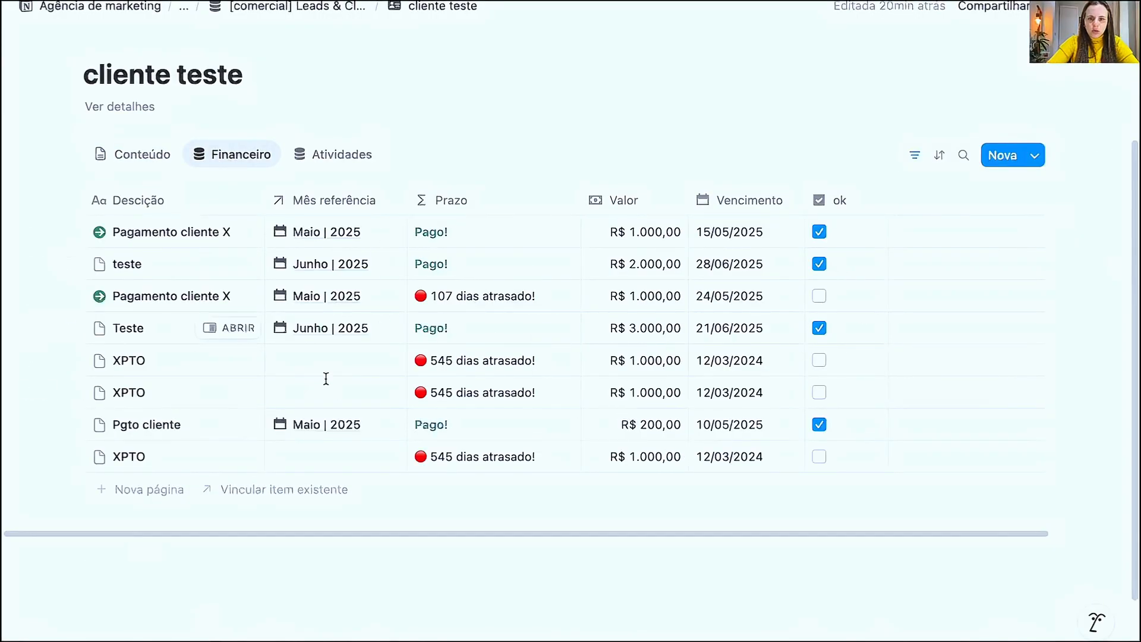
left_click(315, 162)
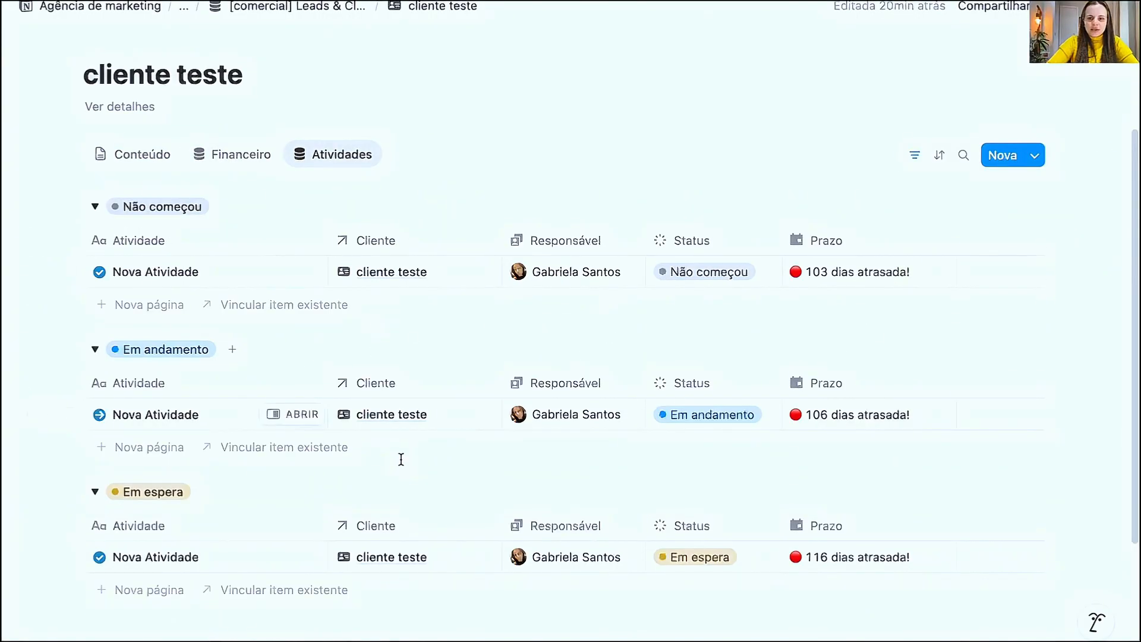
scroll(378, 453, "down", 3)
scroll(590, 405, "up", 6)
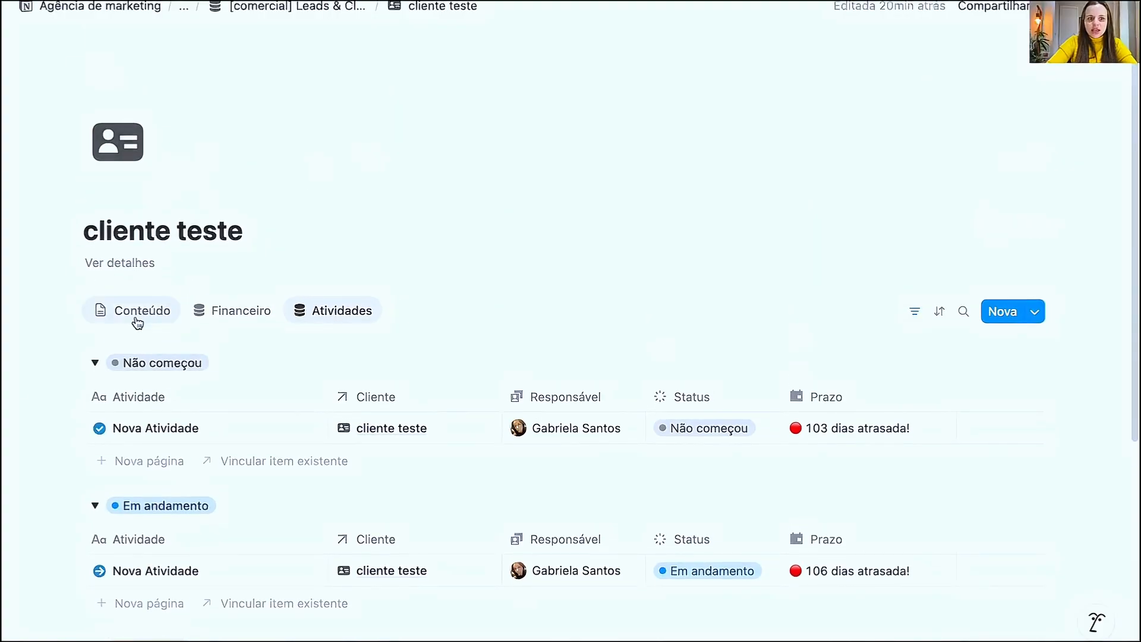
left_click(138, 315)
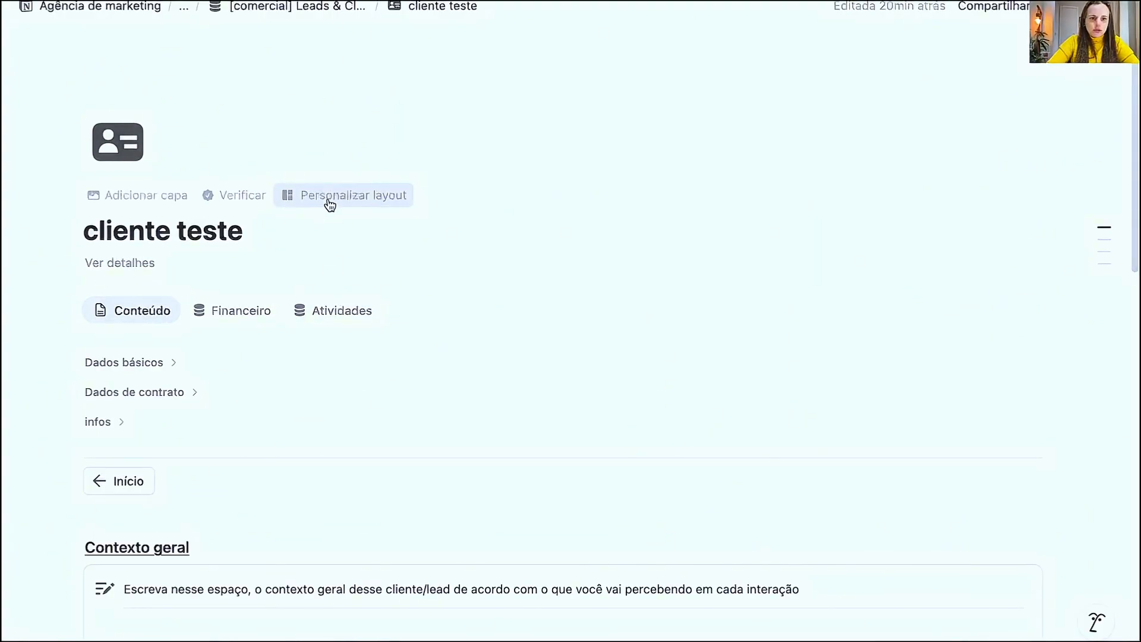
- Pin the Situação and Gestor responsável properties to the page heading and apply the layout to all pages
left_click(328, 201)
left_click(250, 152)
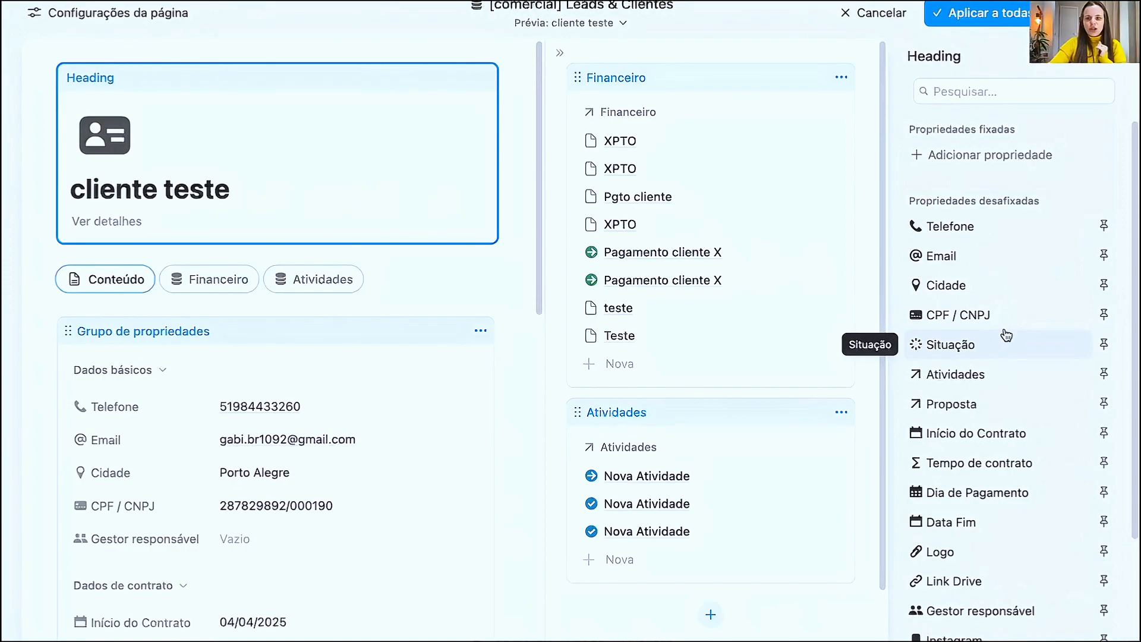
left_click(1103, 345)
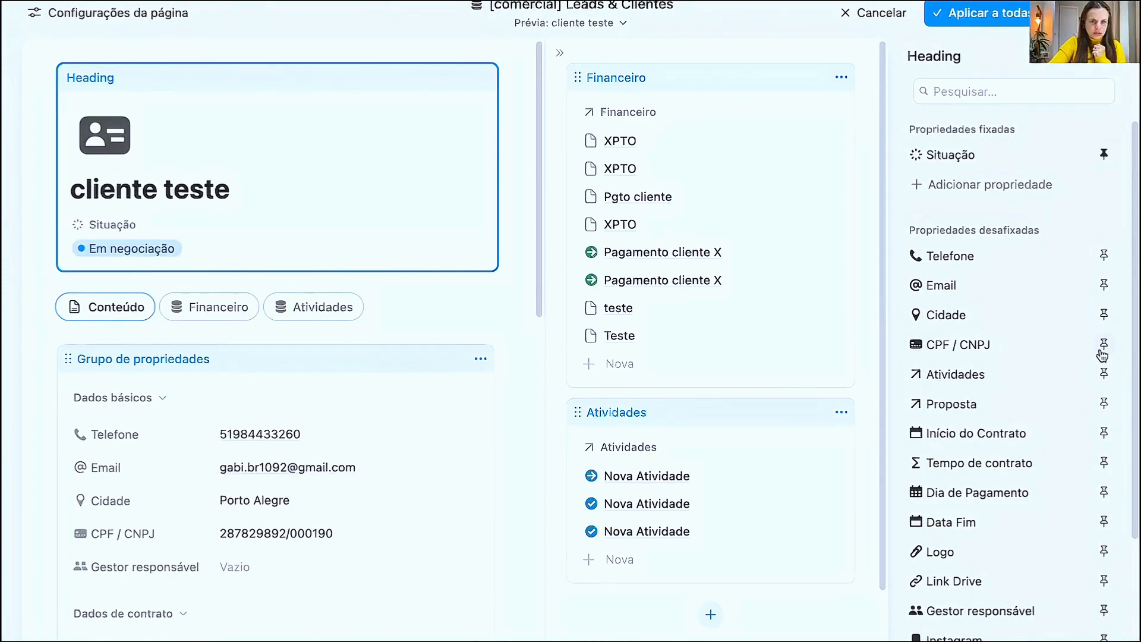
scroll(1010, 475, "down", 1)
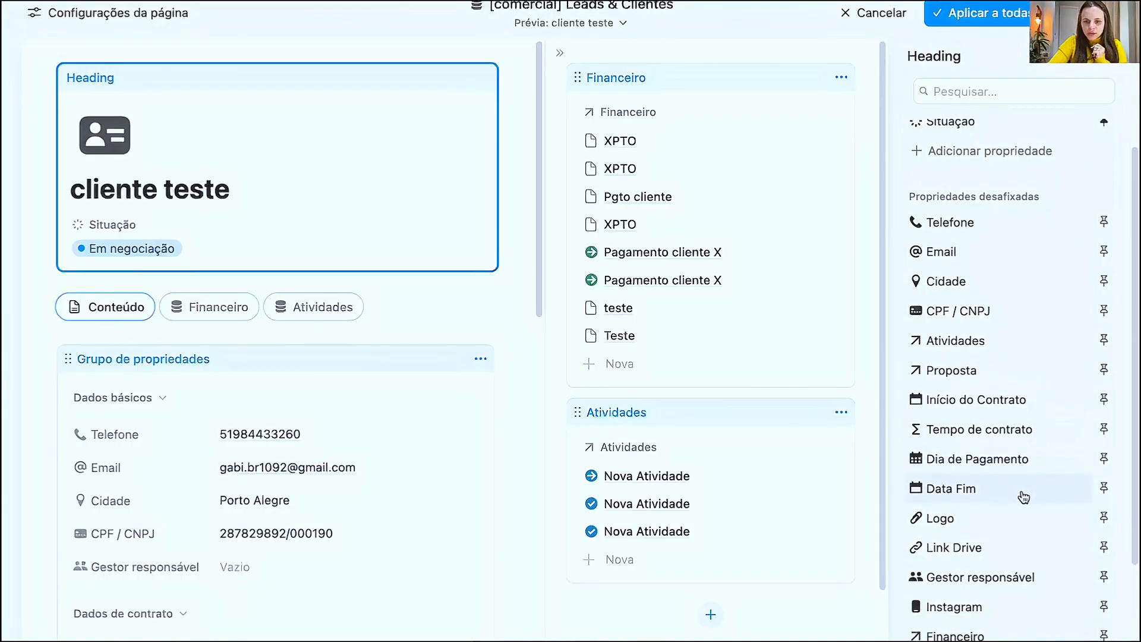
scroll(1057, 565, "up", 1)
left_click(1103, 612)
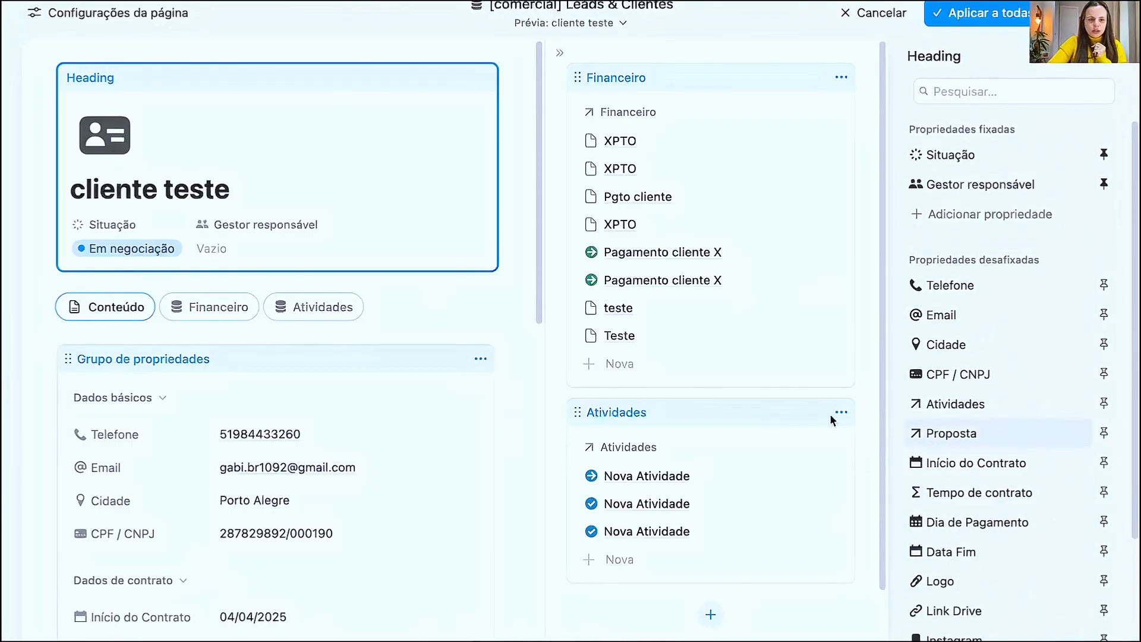
left_click(1020, 16)
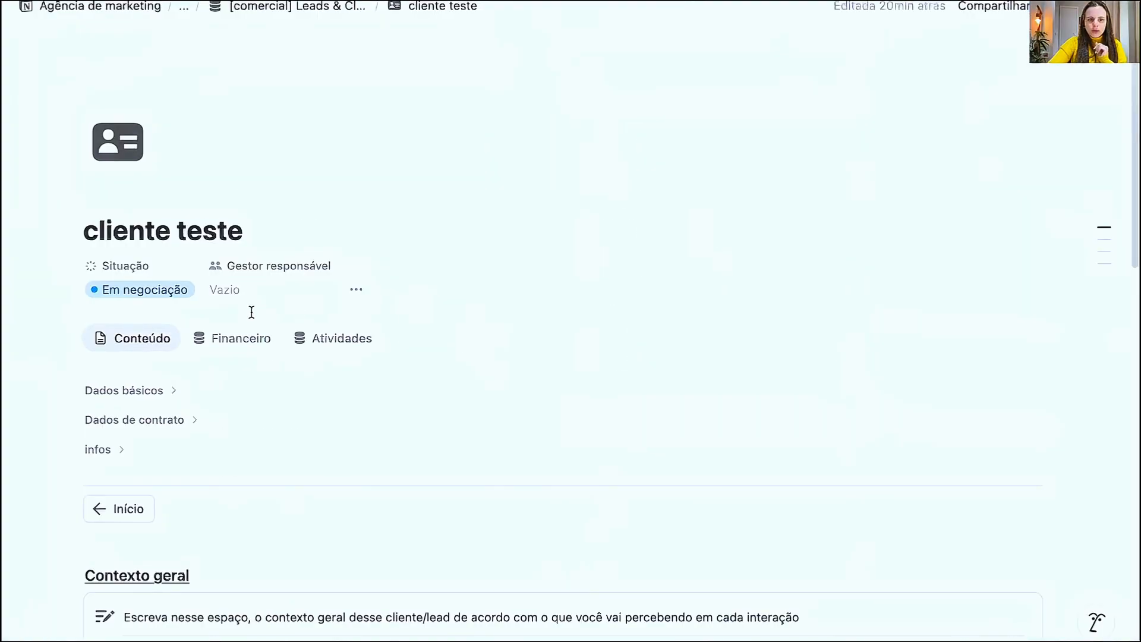
- Assign a person as the Gestor responsável of the cliente teste page
left_click(221, 297)
left_click(279, 352)
key("Escape")
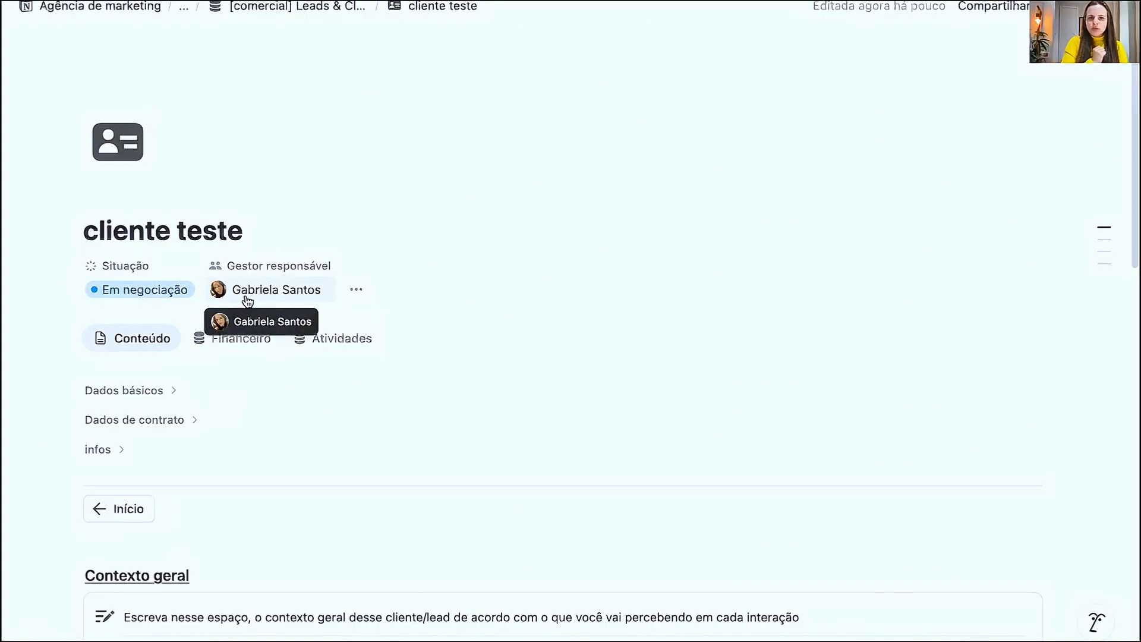
scroll(314, 356, "down", 1)
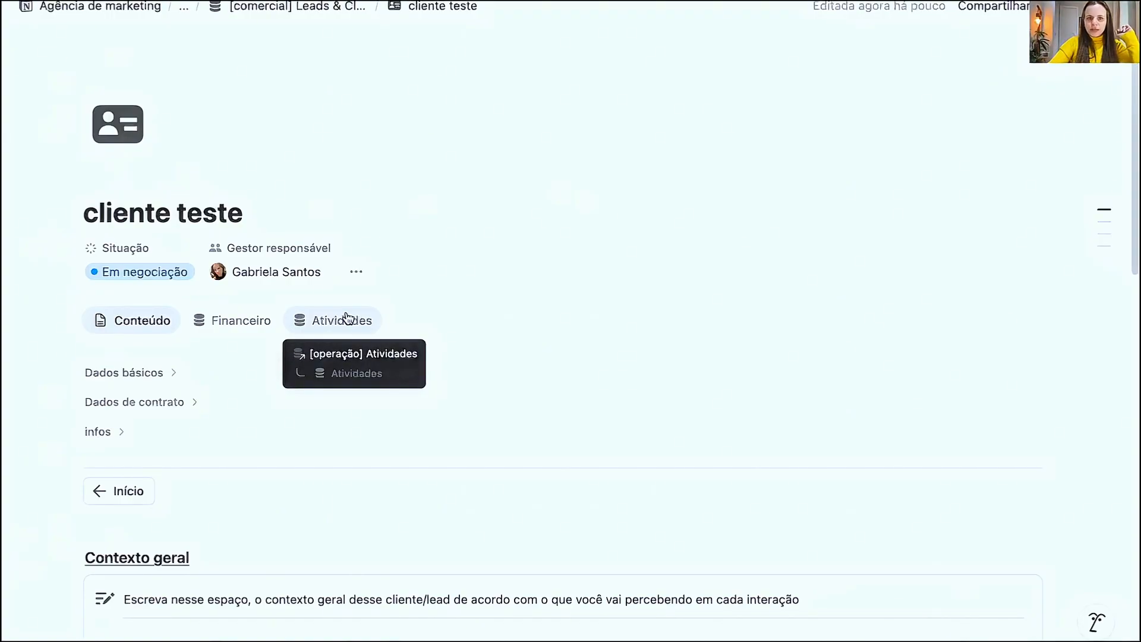
scroll(261, 228, "up", 1)
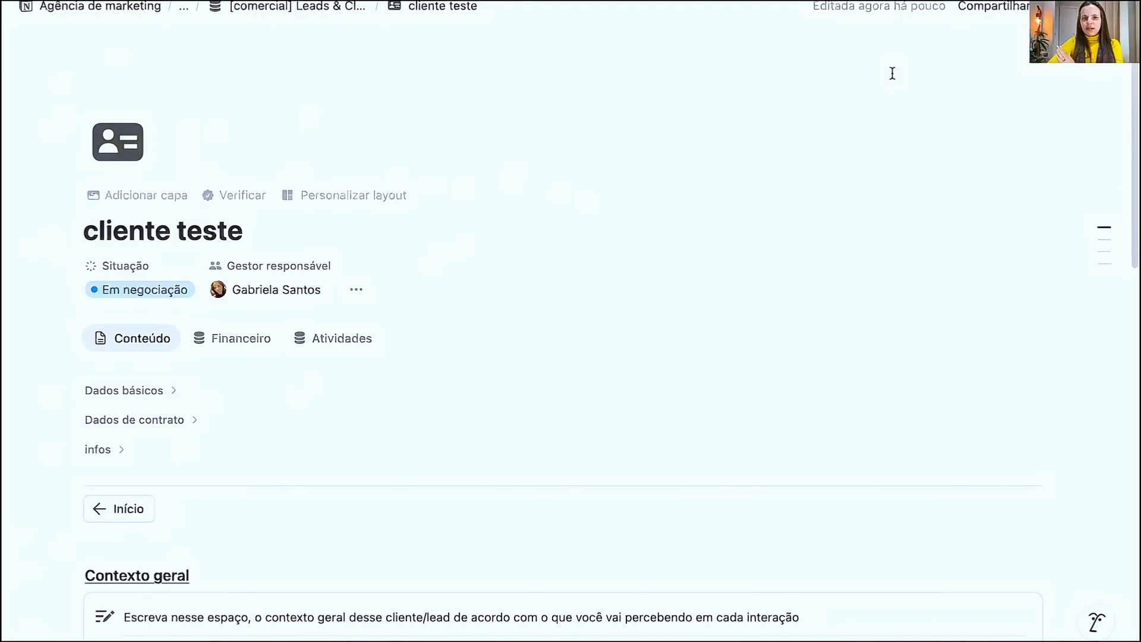
- Show the side panel with the Financeiro and Atividades relations and hide it again
left_click(1055, 8)
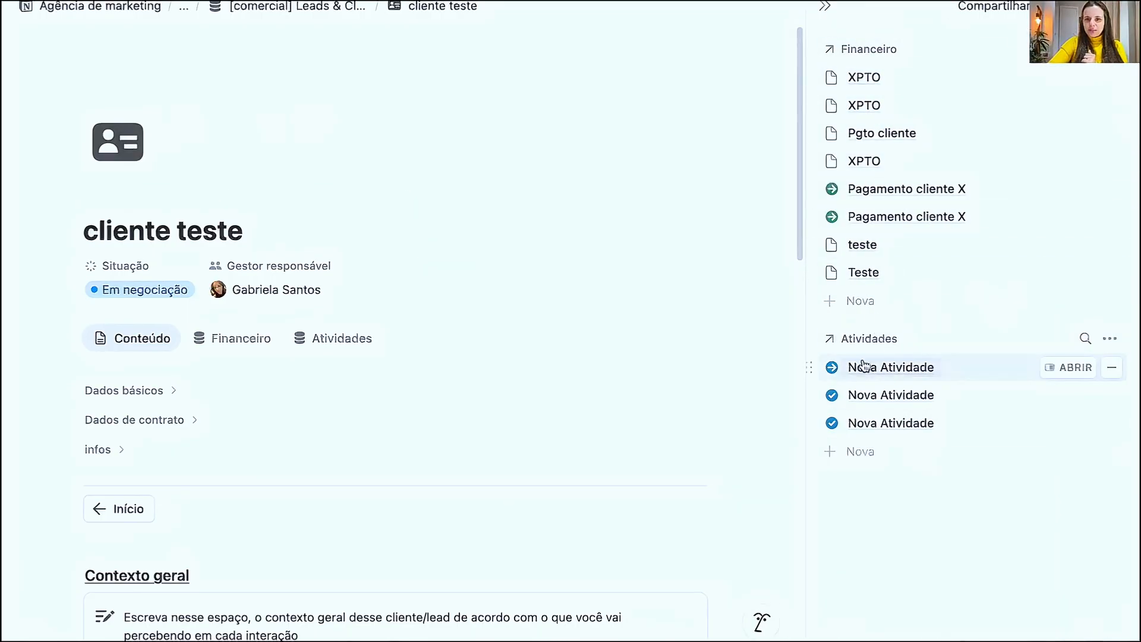
left_click(1055, 7)
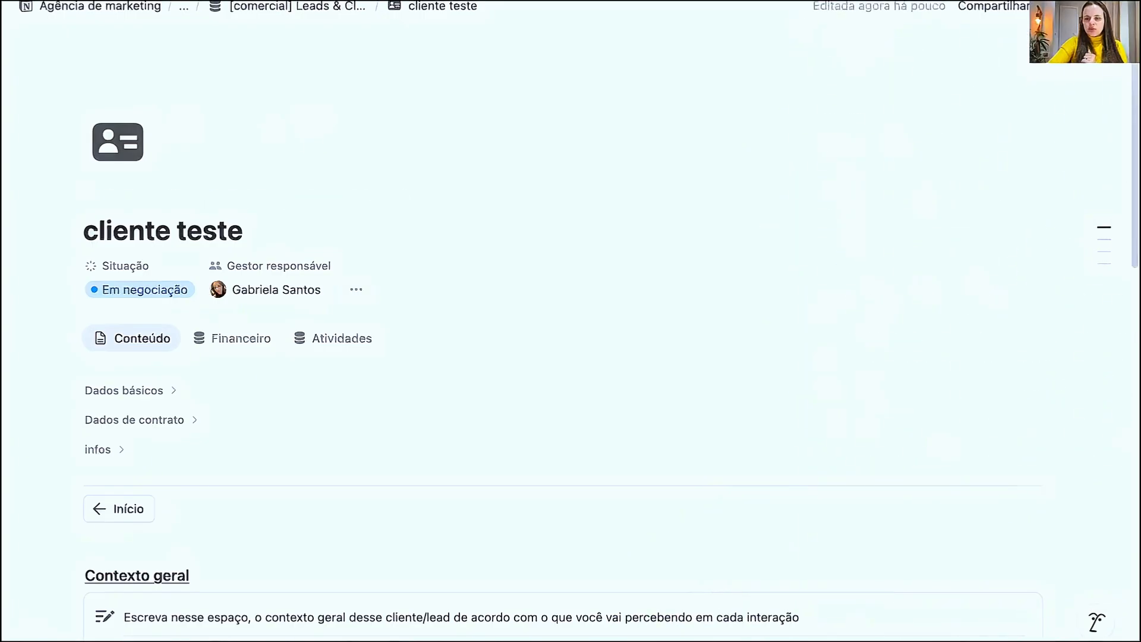
left_click(1055, 7)
left_click(1055, 7)
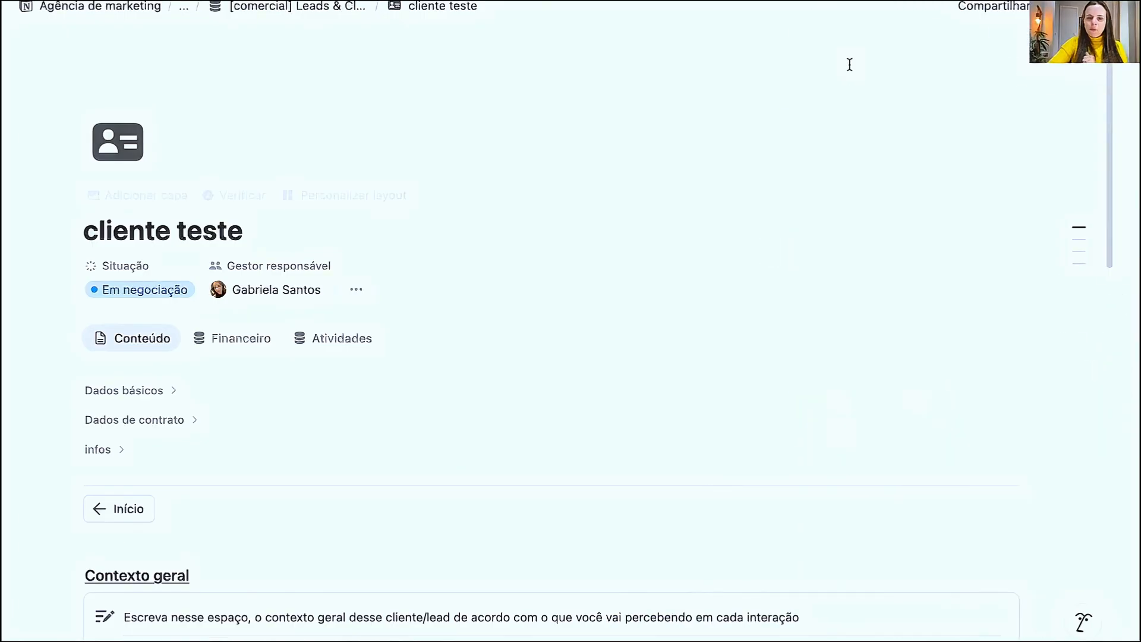
- Reopen the page layout customization and add a section named Relações after infos in the property group
left_click(335, 197)
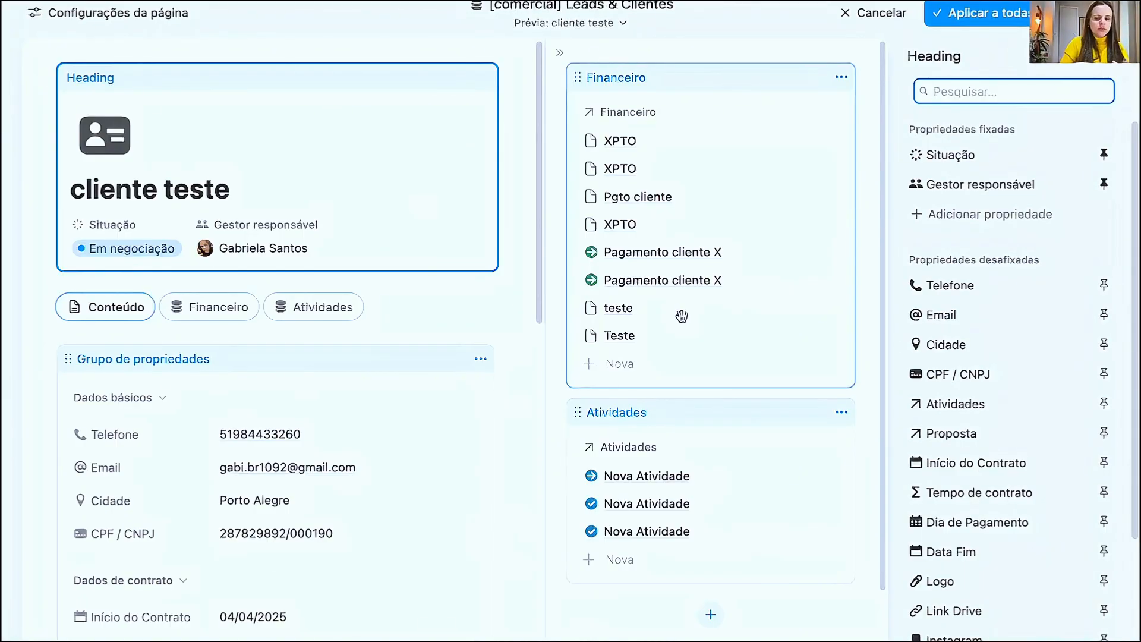
scroll(993, 287, "down", 3)
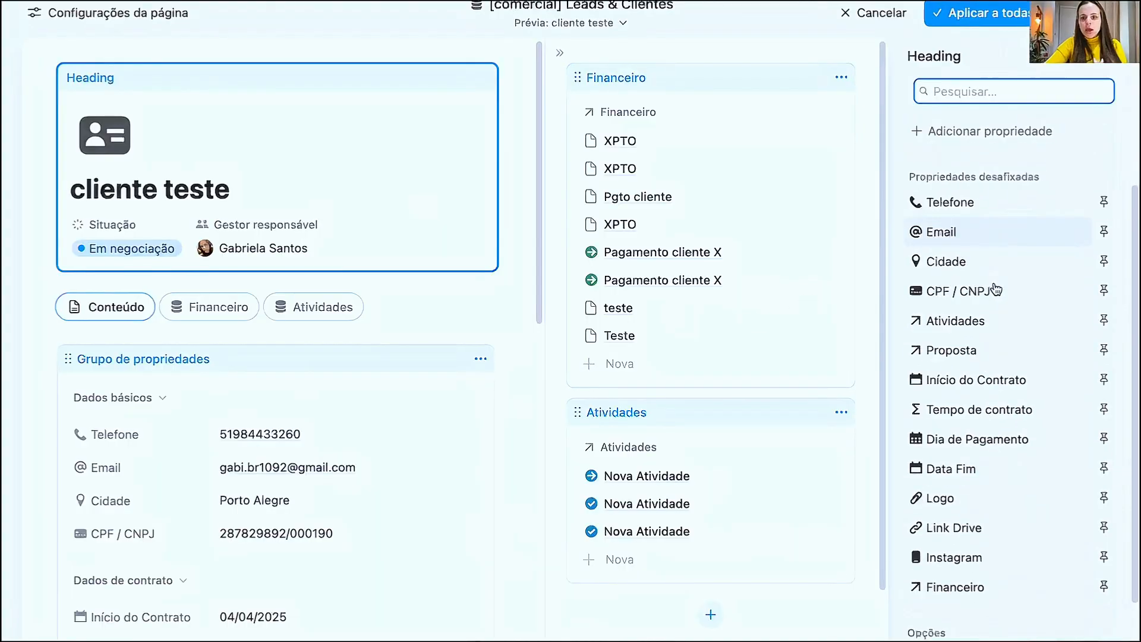
left_click(367, 371)
scroll(1058, 468, "down", 1)
left_click(1061, 61)
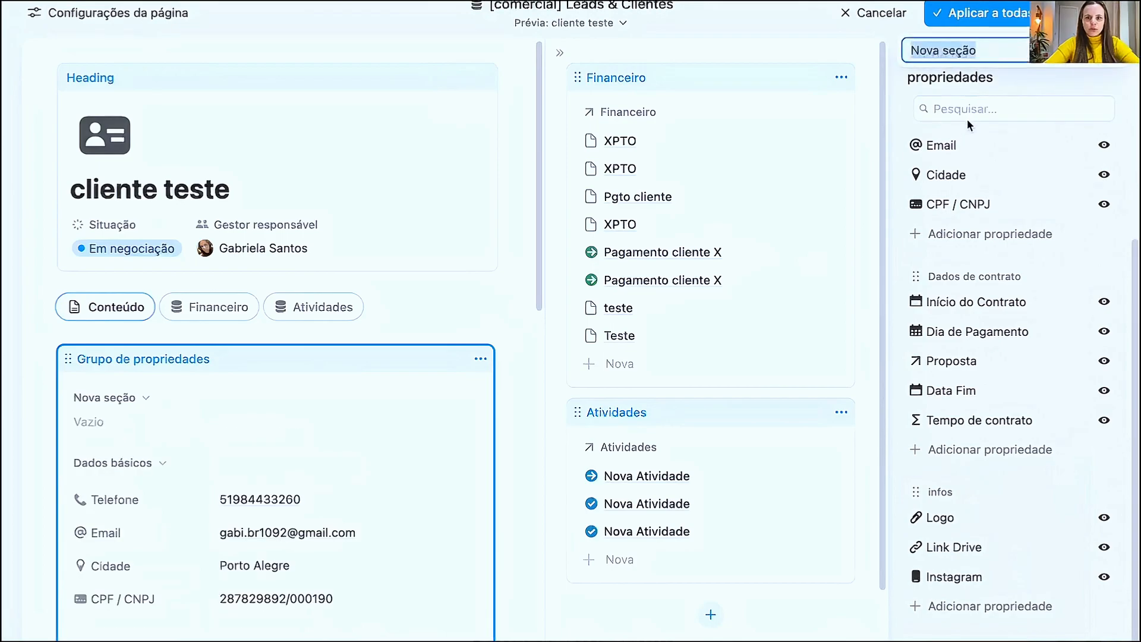
type("r")
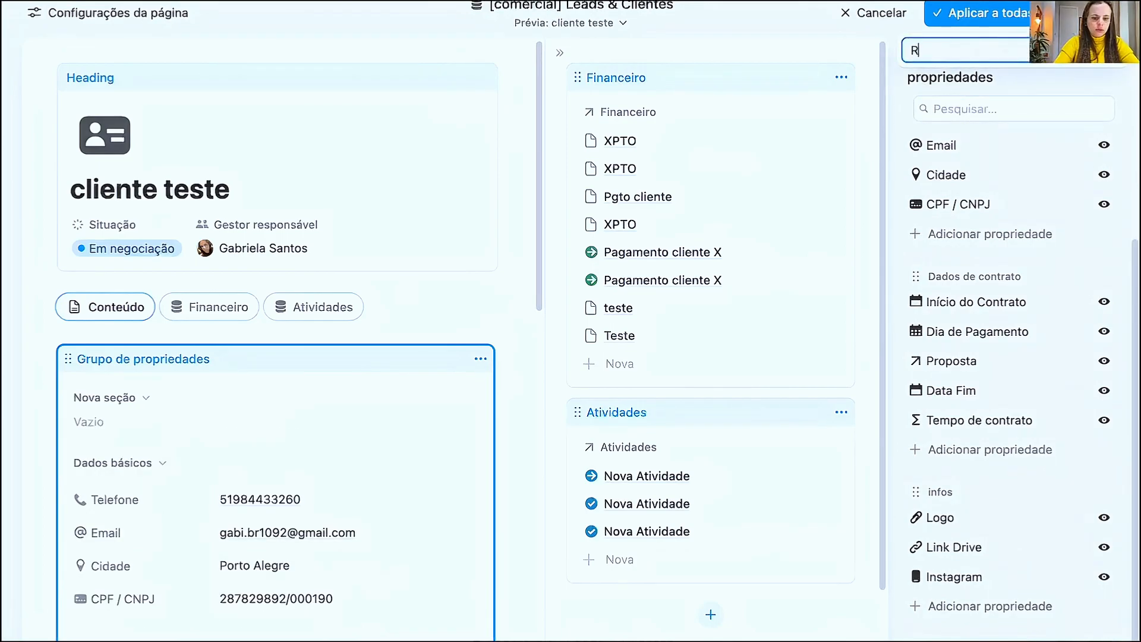
key("BackSpace")
type("ço")
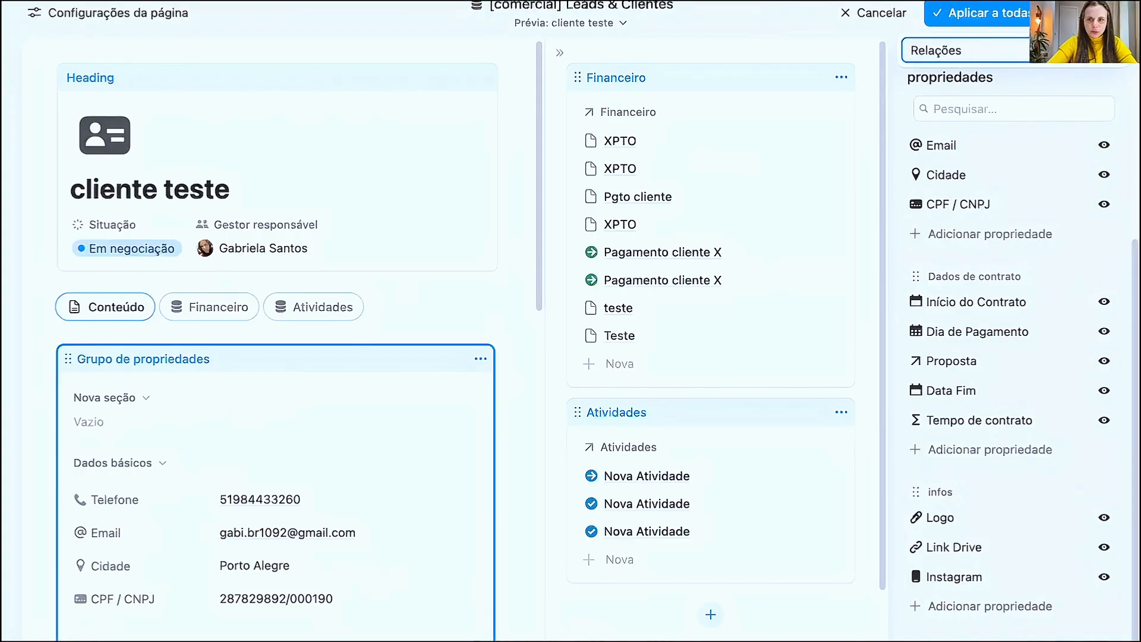
key("Return")
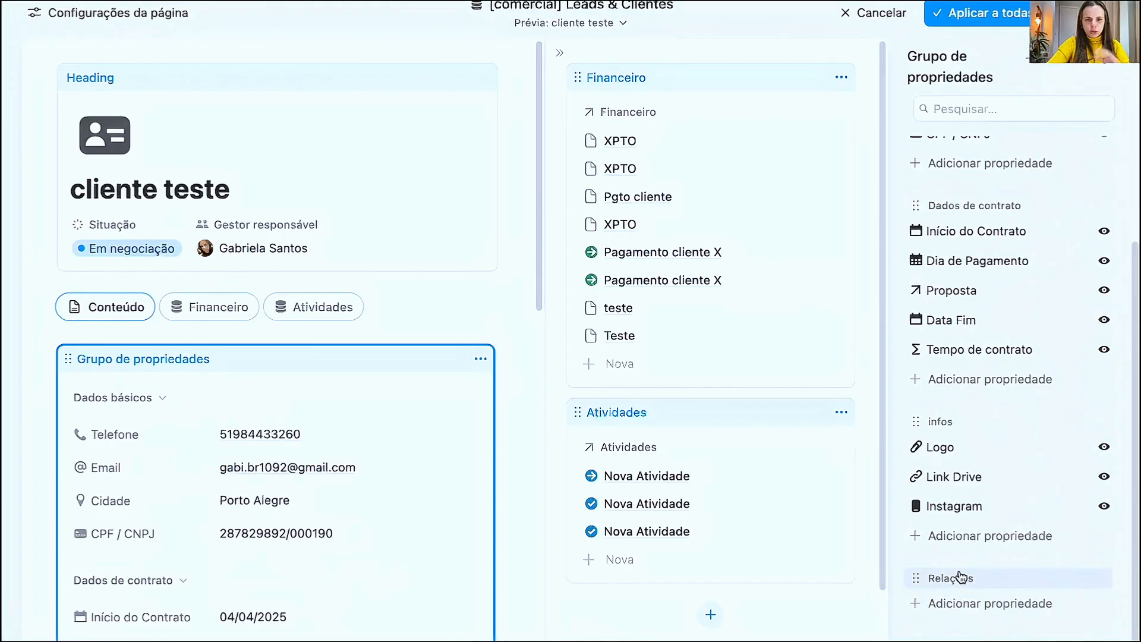
- Move the Financeiro relation from the side panel into the property group's Relações section
left_click(717, 80)
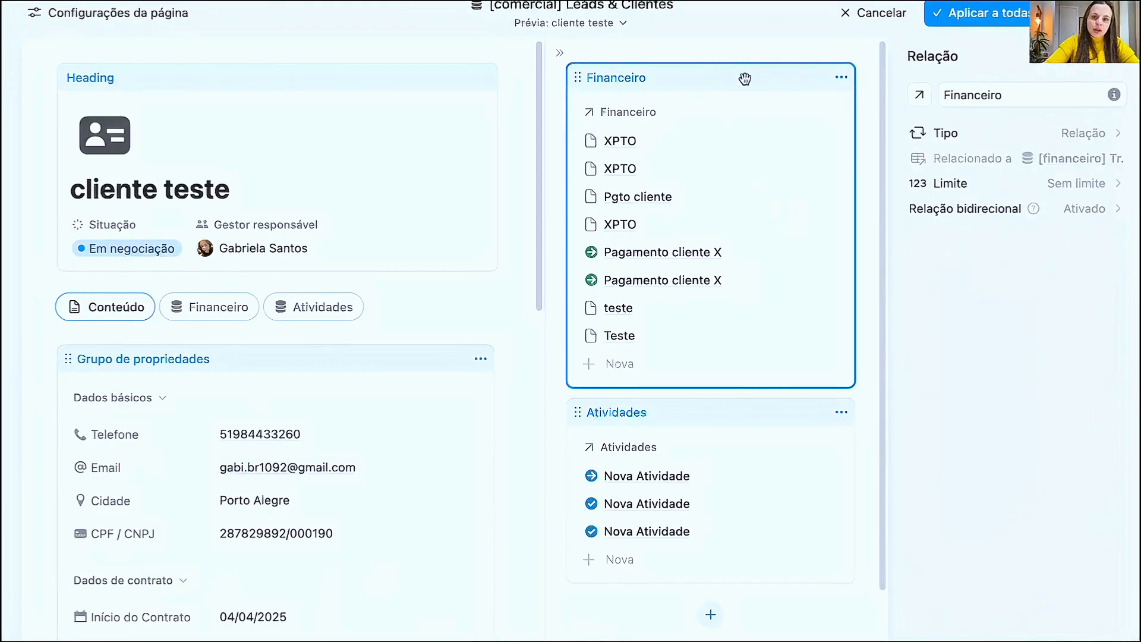
left_click(840, 78)
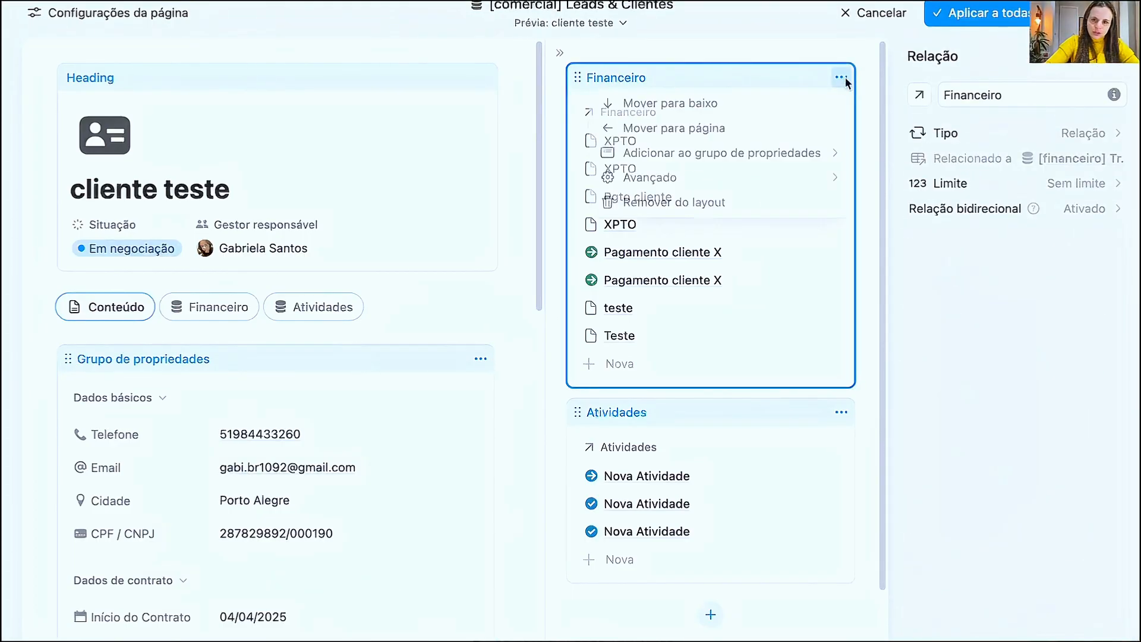
mouse_move(826, 154)
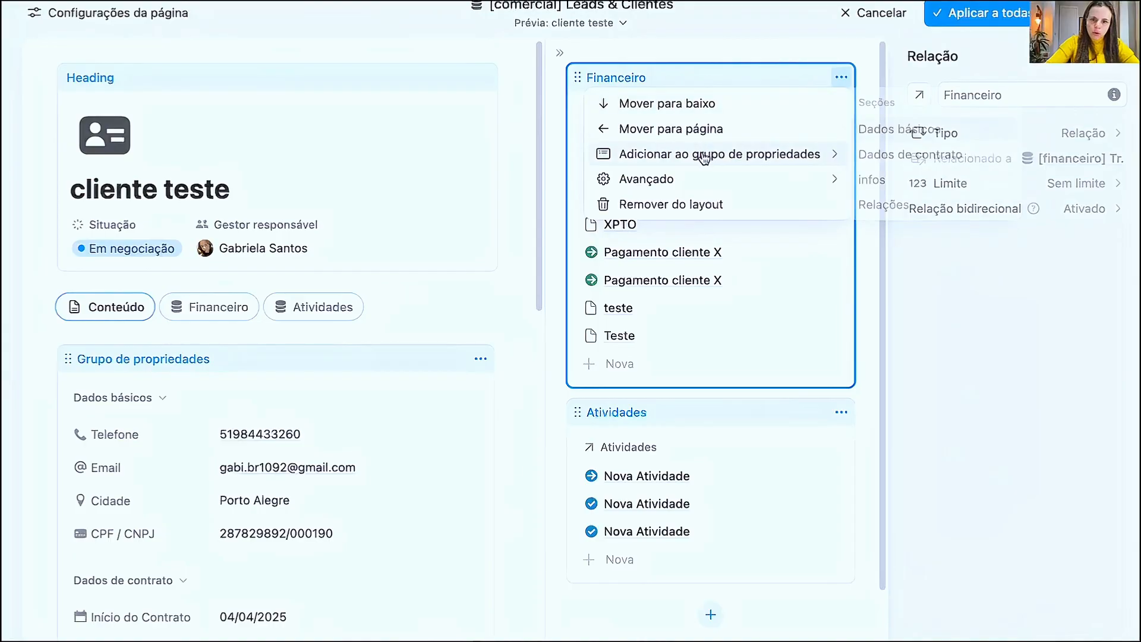
left_click(884, 204)
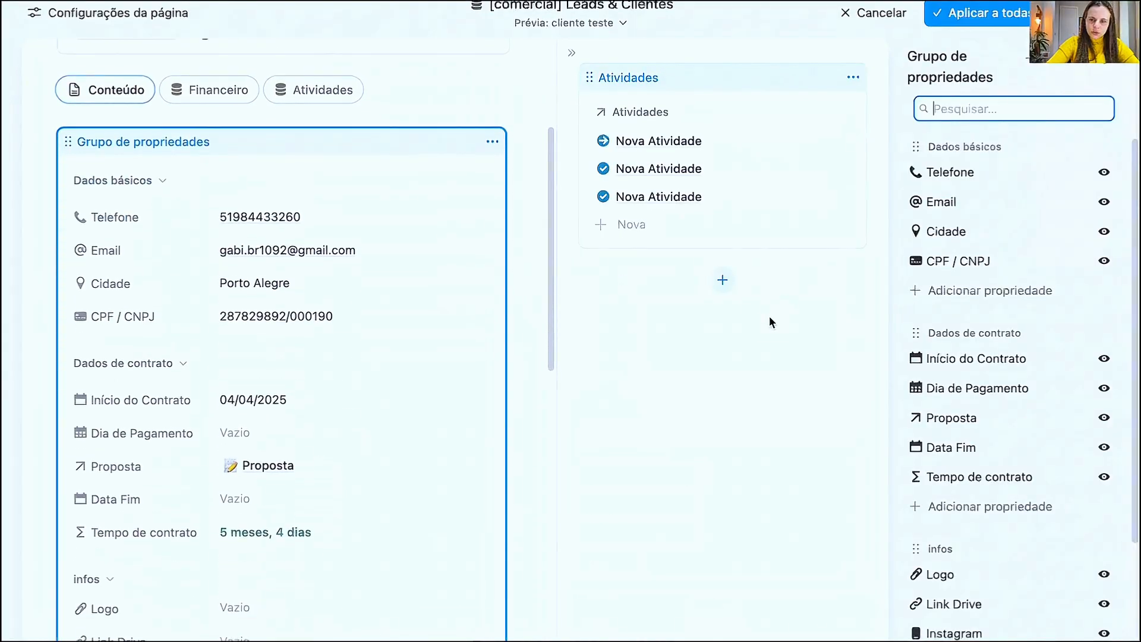
- Move the Atividades relation from the side panel into the Relações section and review the resulting property group
left_click(852, 78)
mouse_move(838, 133)
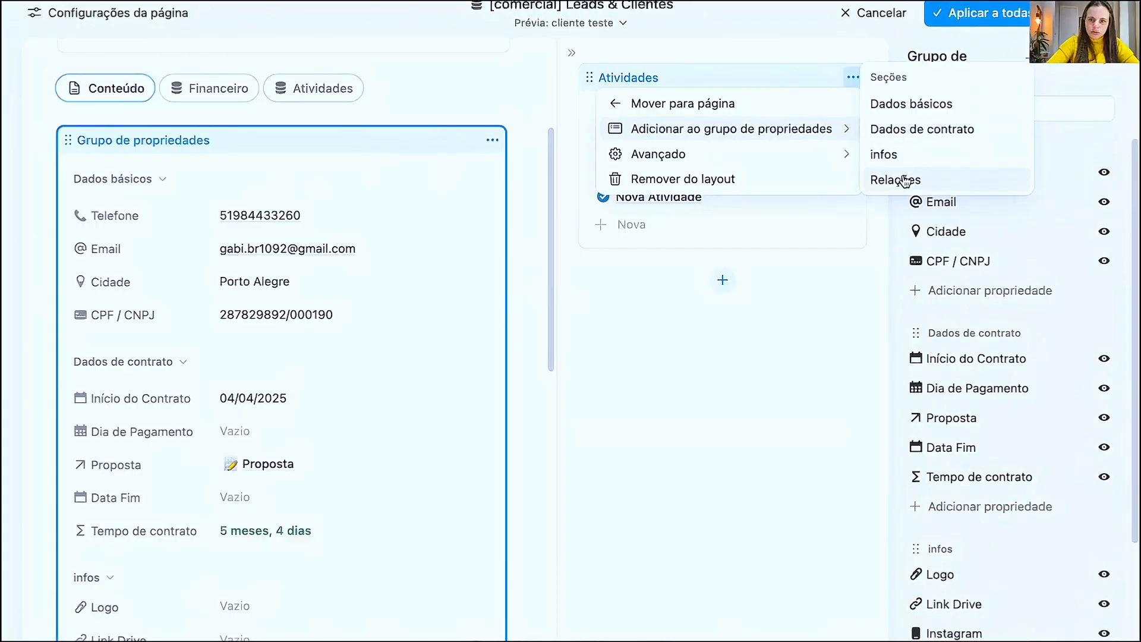
left_click(886, 178)
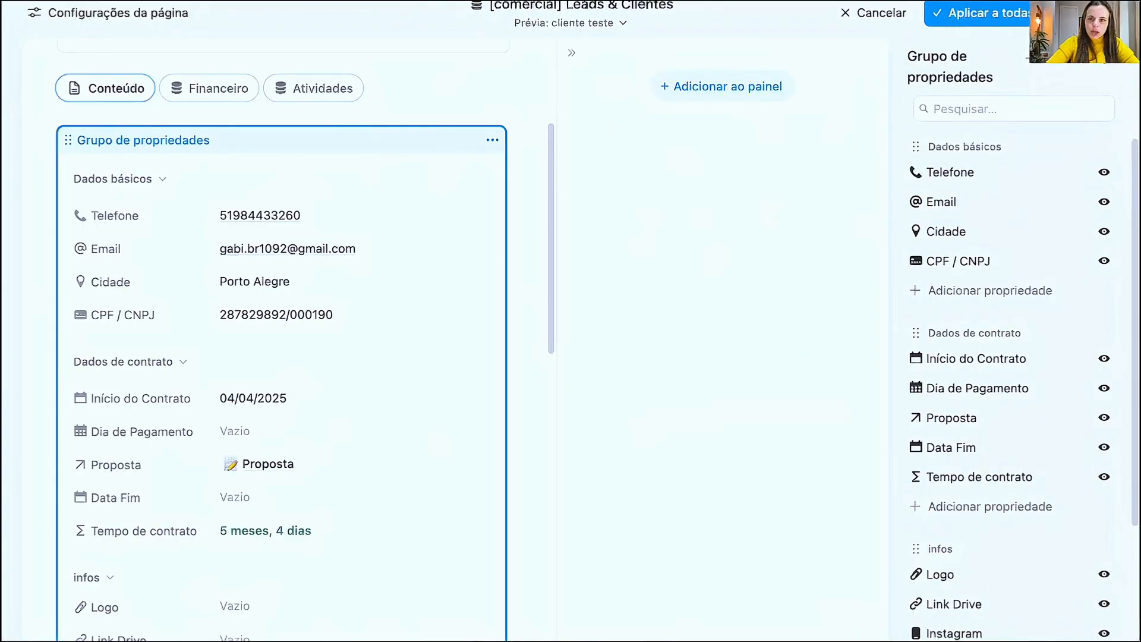
scroll(1010, 505, "down", 3)
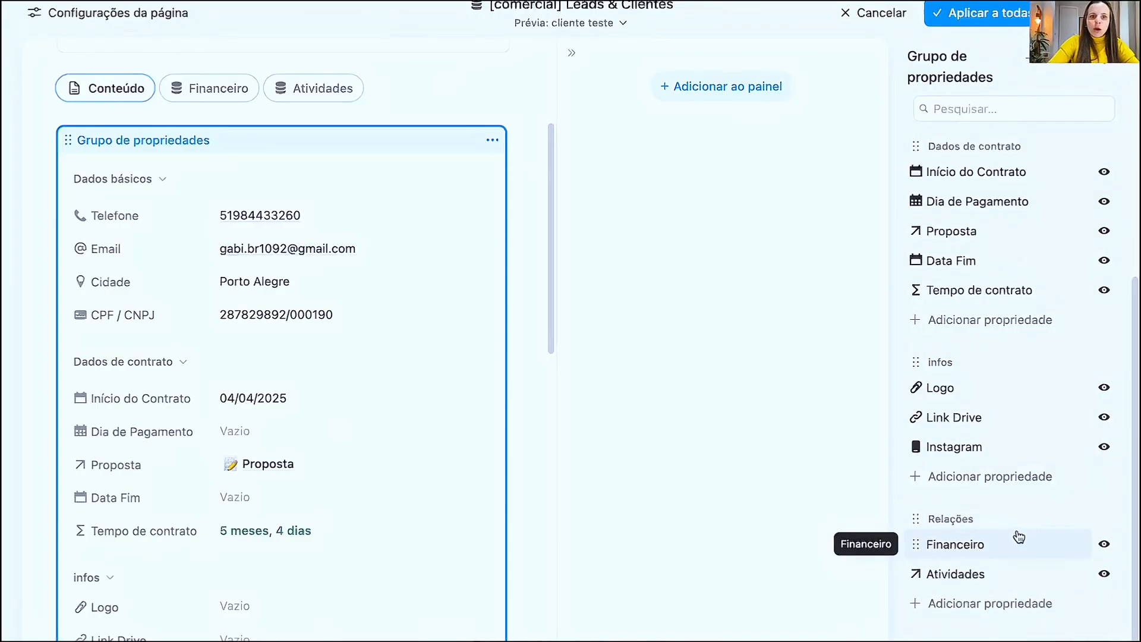
scroll(186, 534, "down", 8)
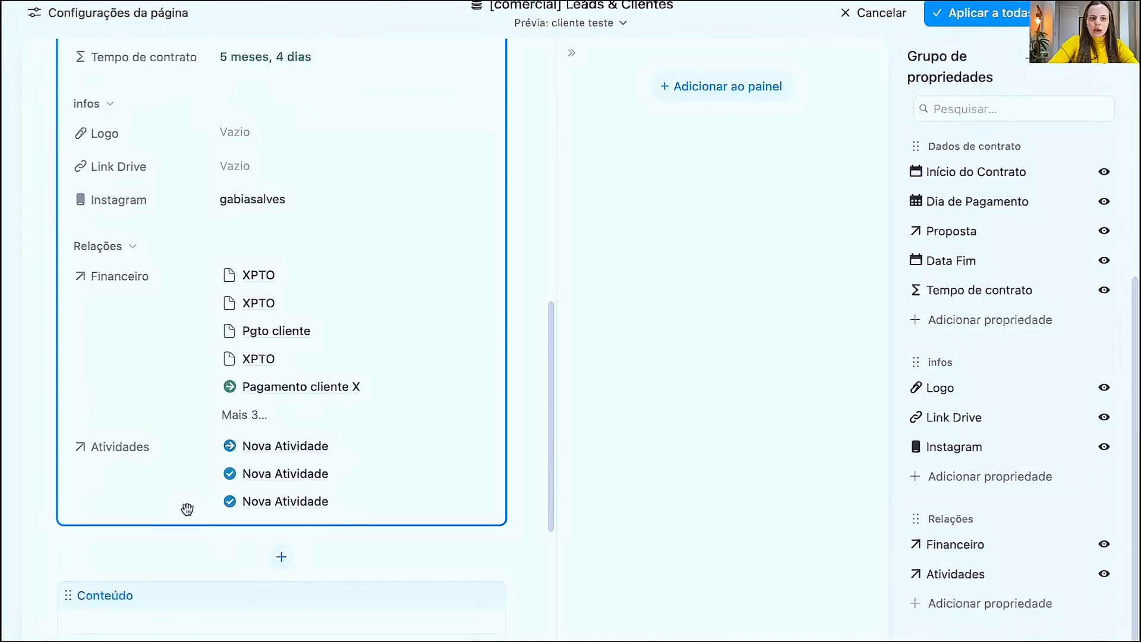
scroll(181, 321, "up", 9)
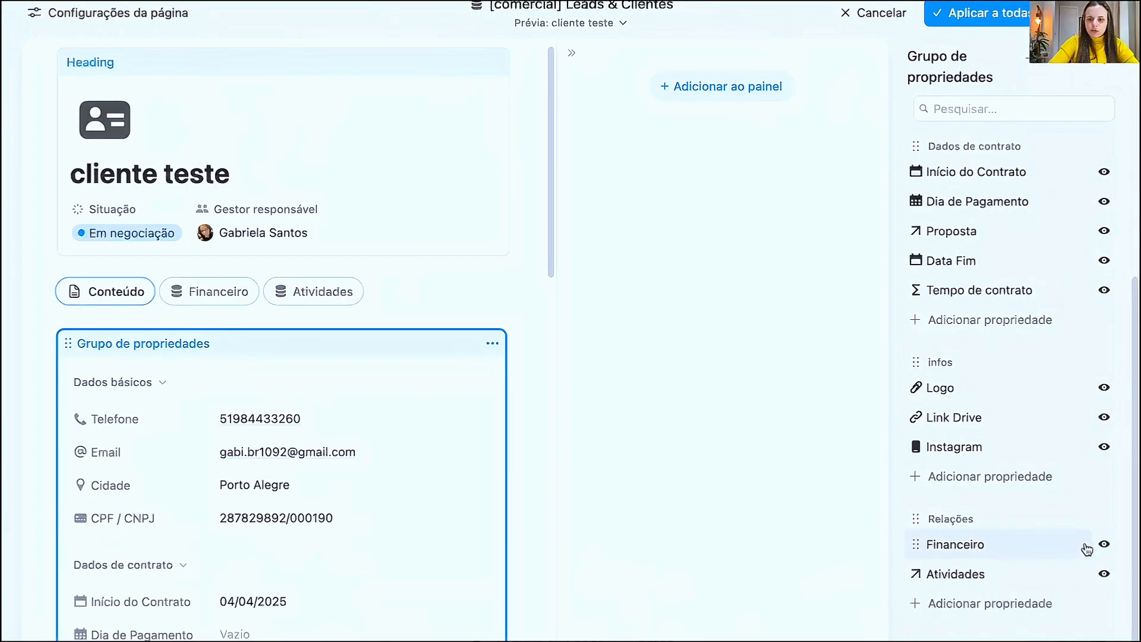
- Set Financeiro and Atividades in the Relações section to Ocultar sempre and apply the layout to all pages
left_click(1103, 546)
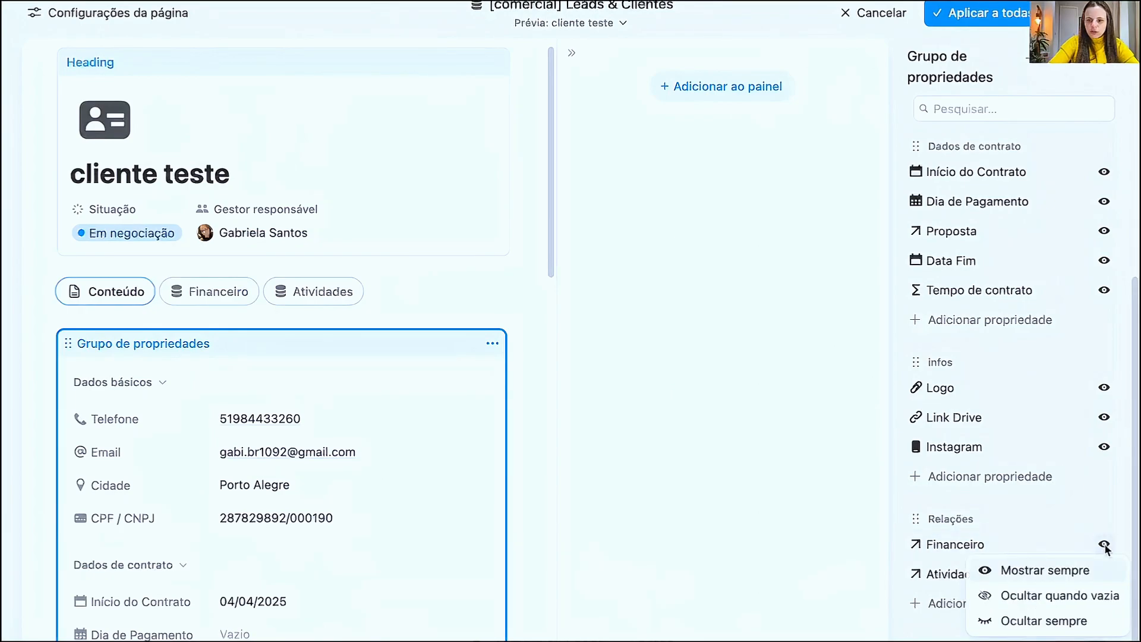
left_click(1023, 620)
left_click(1103, 573)
left_click(1020, 549)
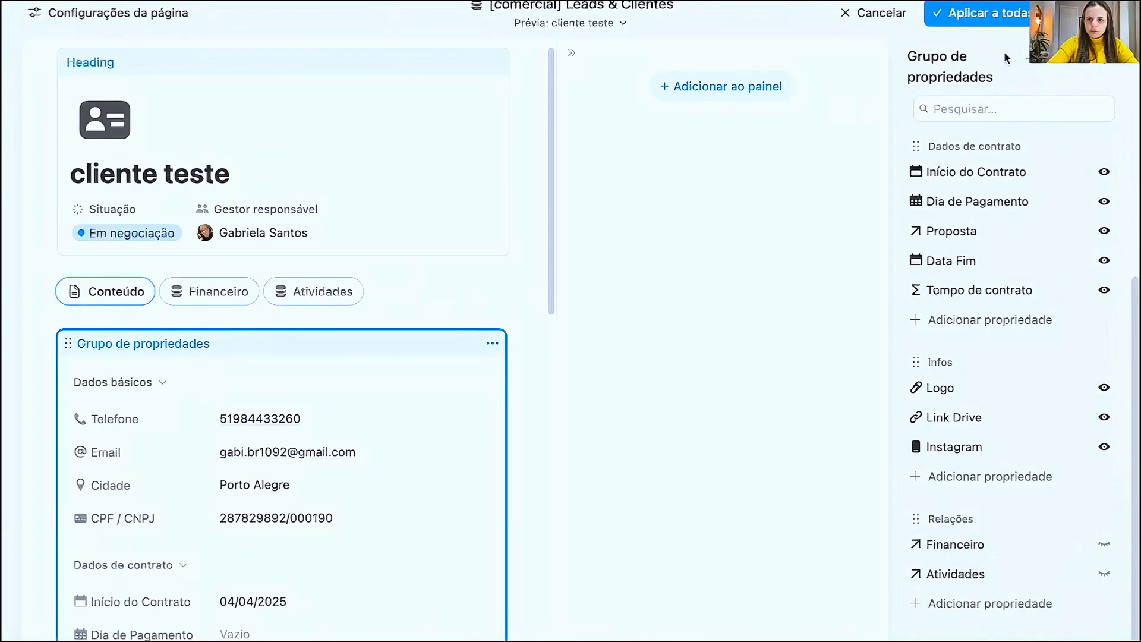
left_click(986, 13)
- Expand the hidden properties in the Relações section to check them and collapse them again
scroll(265, 237, "down", 5)
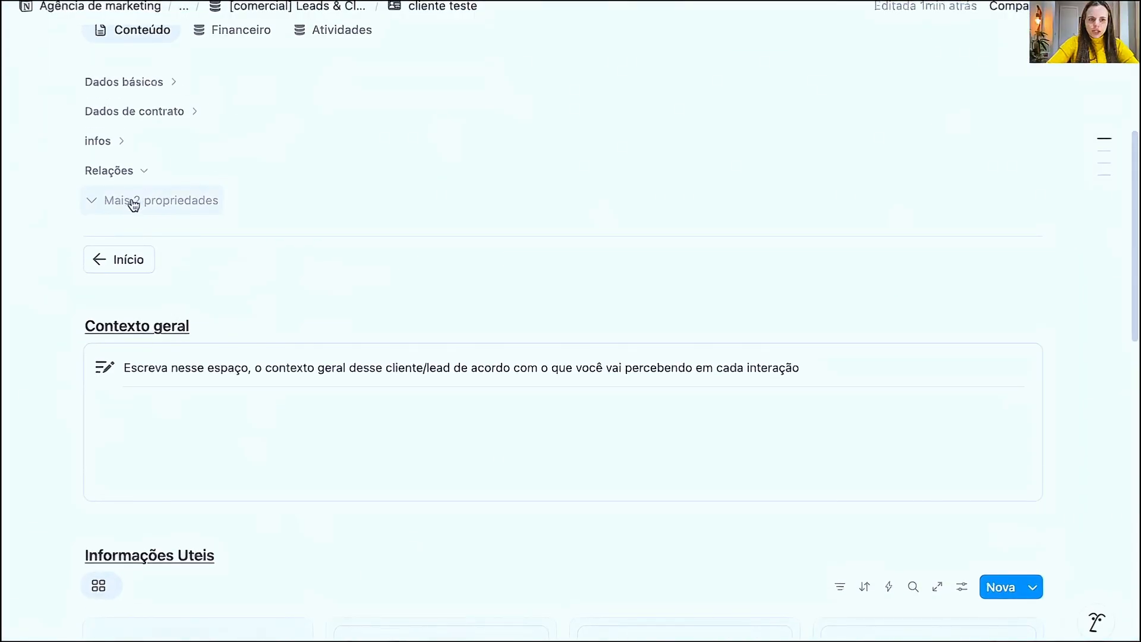
left_click(135, 202)
left_click(152, 485)
scroll(149, 221, "up", 5)
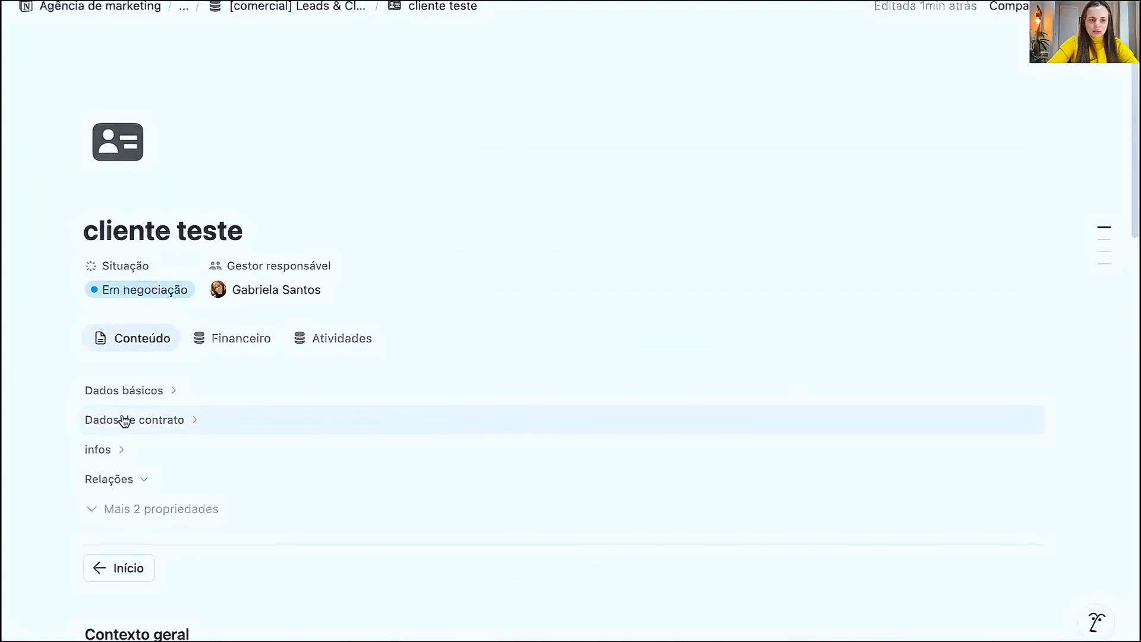